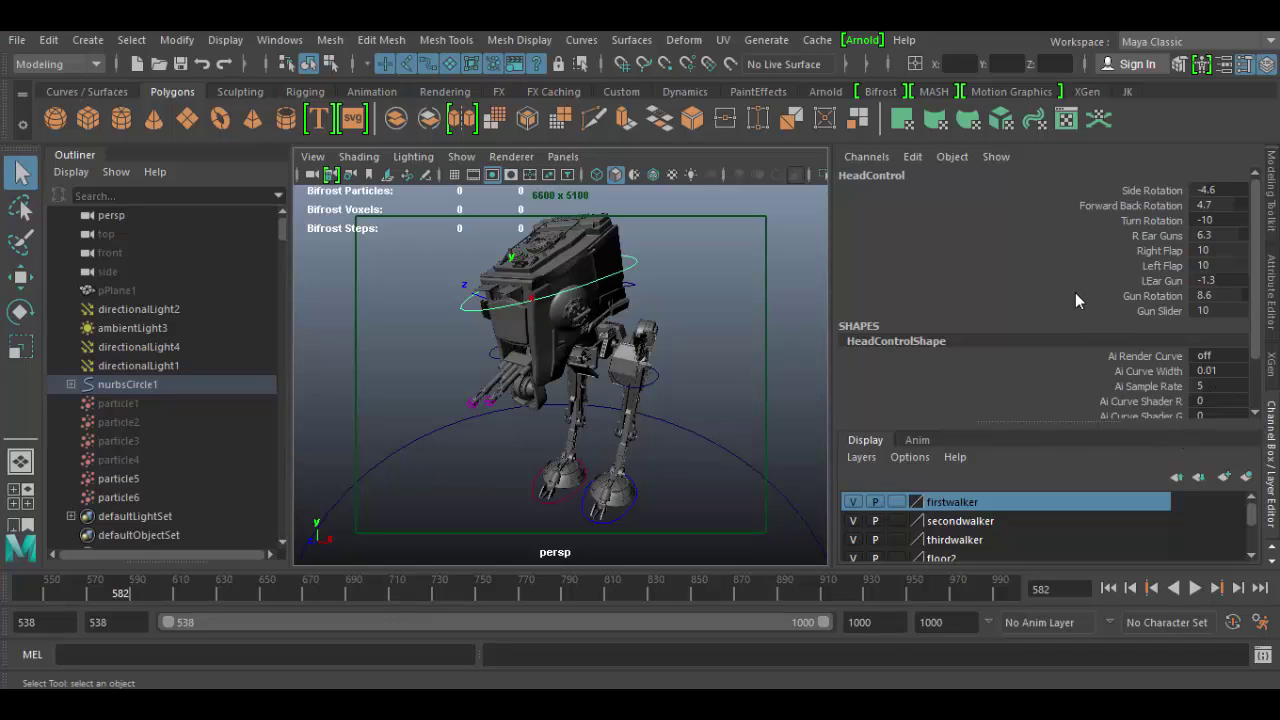
Display the Channel Box and enlarge its attribute area over the layer list.
left_click(1267, 68)
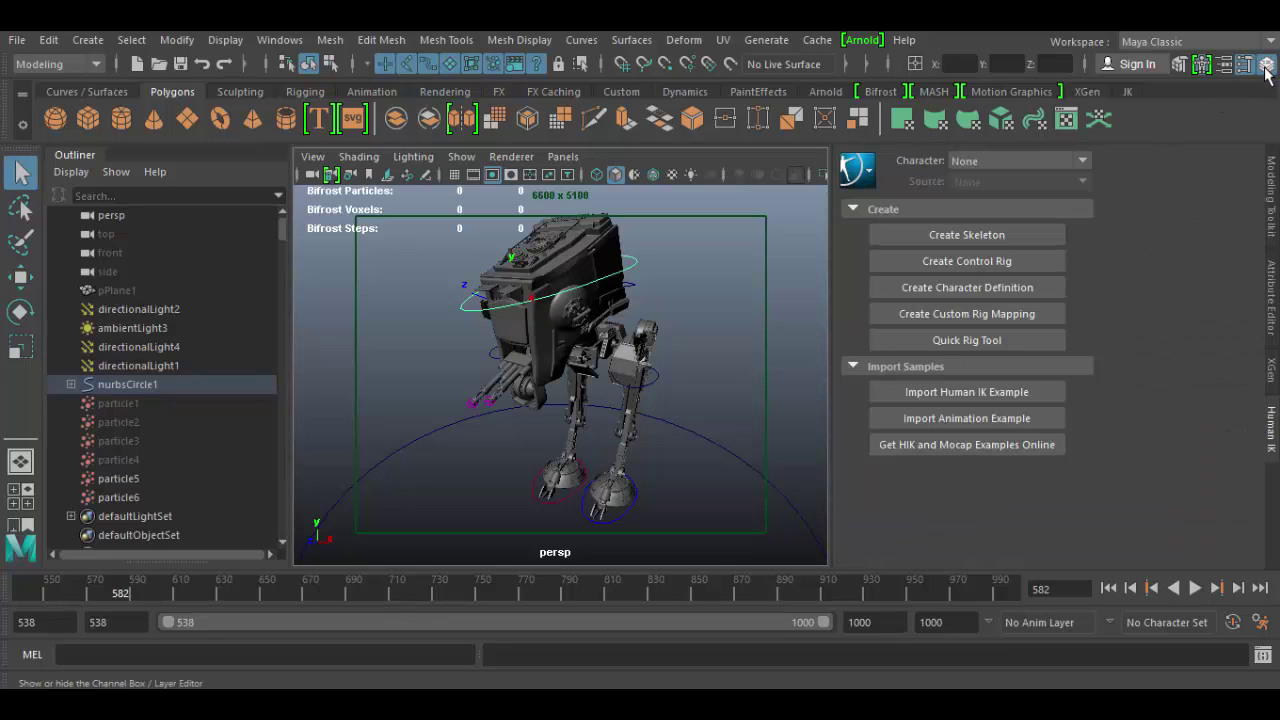
left_click(1267, 66)
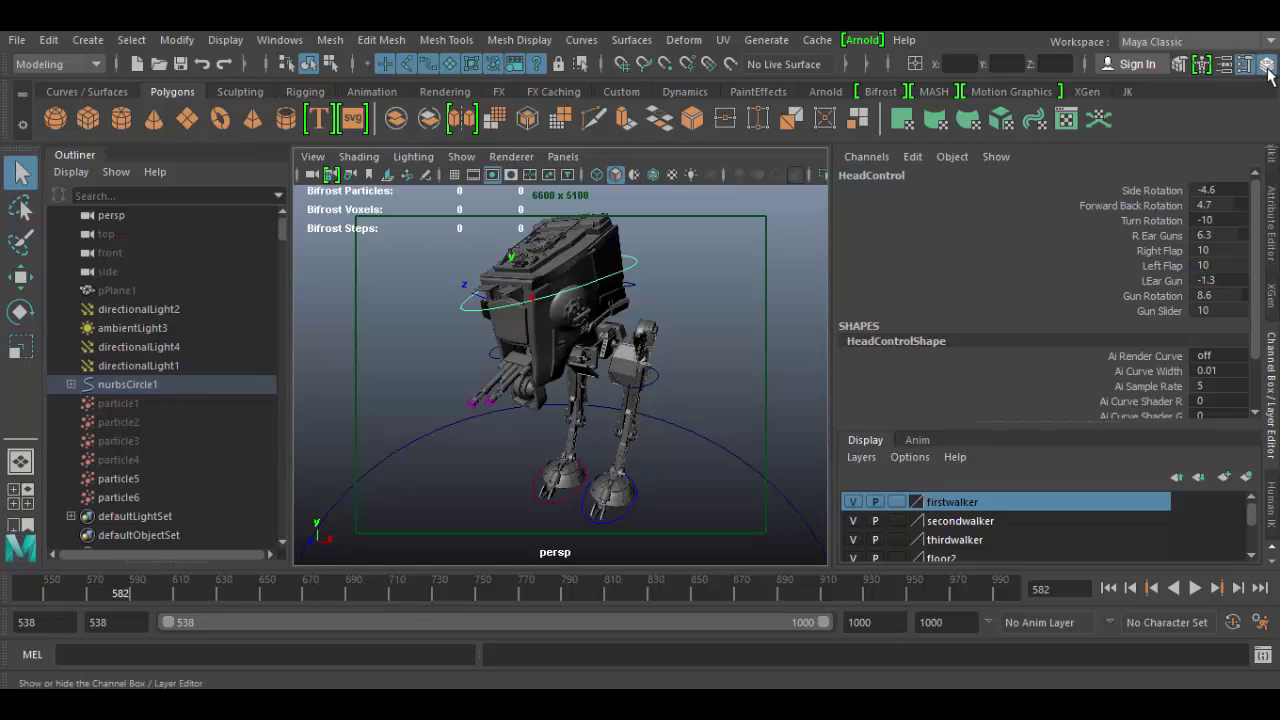
left_click(1273, 365)
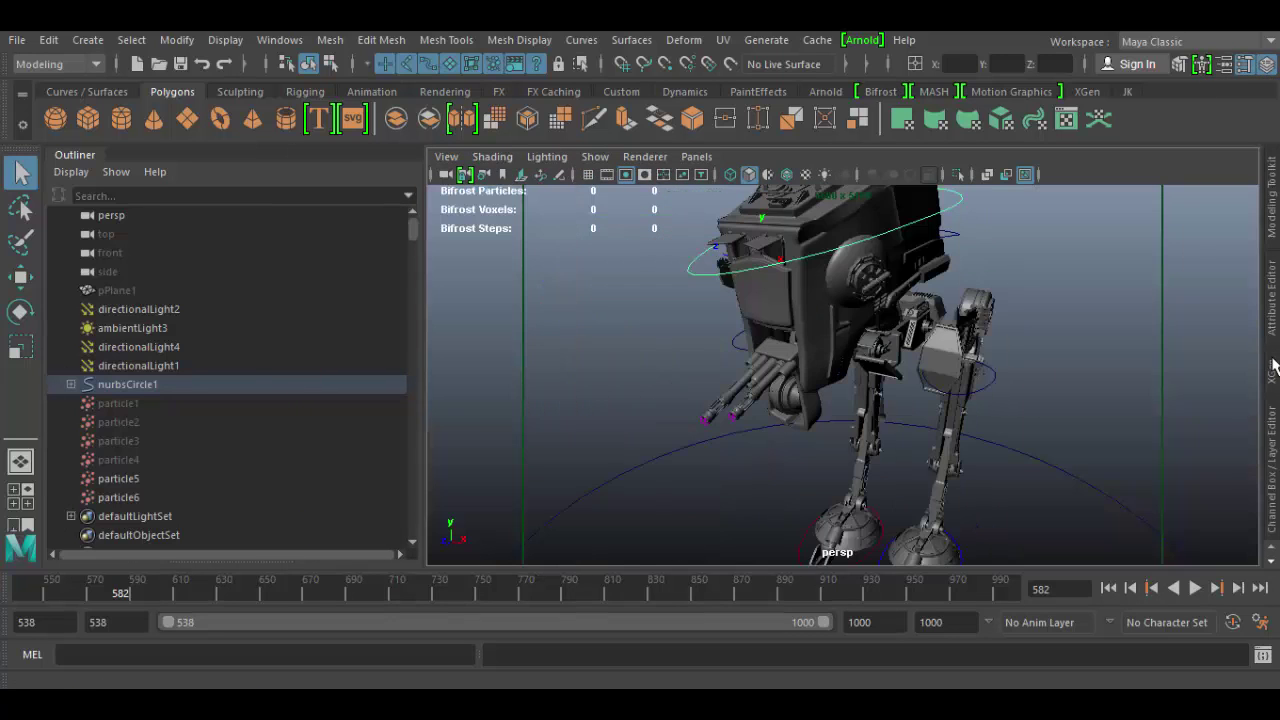
left_click(1275, 484)
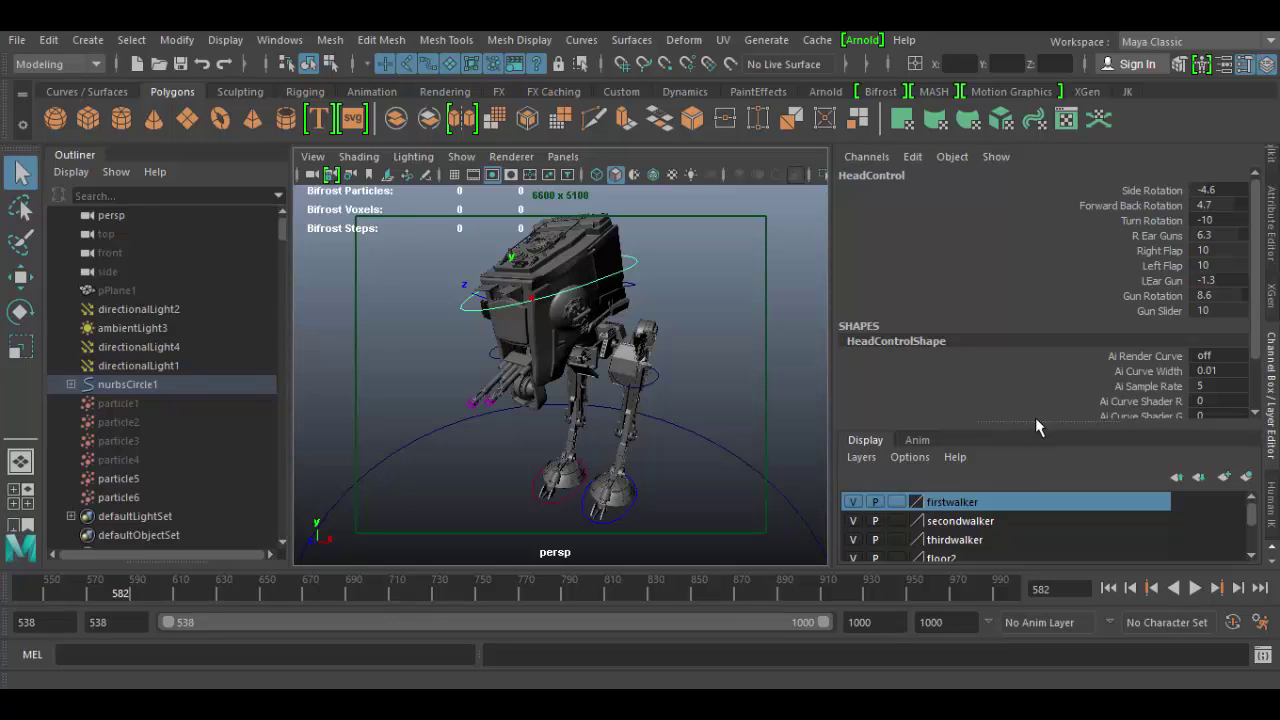
left_click_drag(1040, 422, 1031, 531)
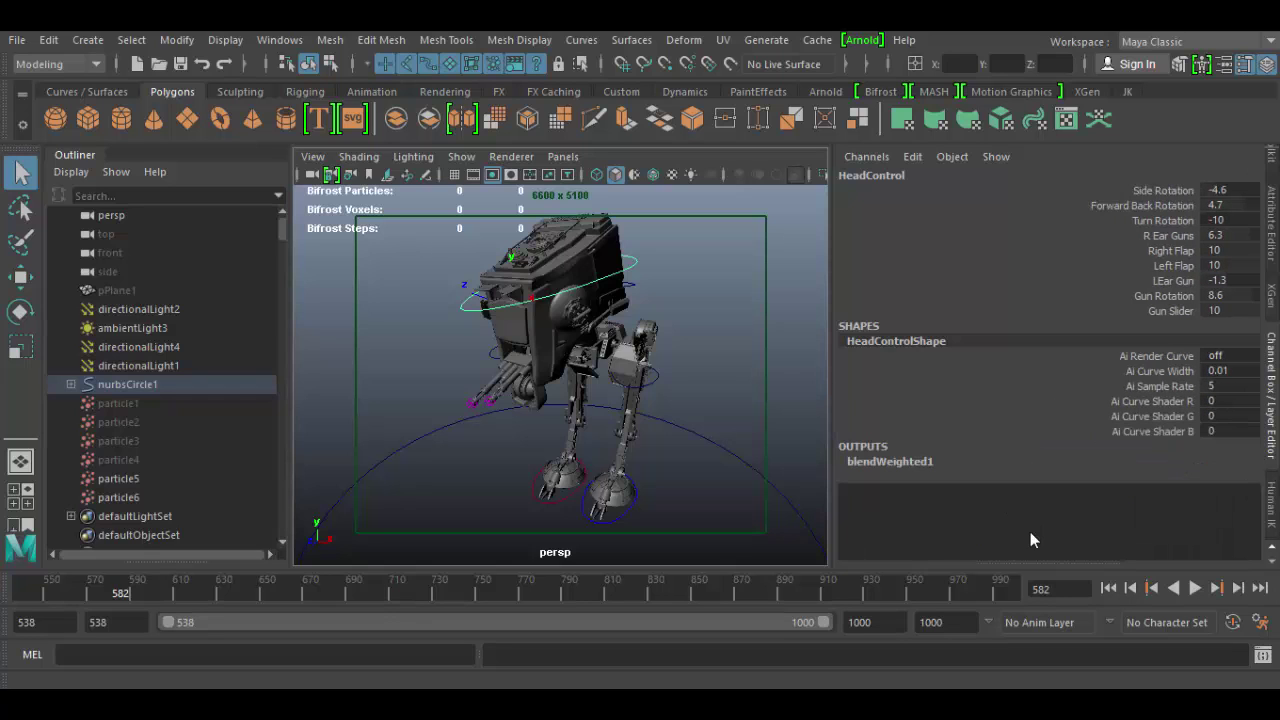
mouse_move(1025, 566)
left_mouse_down()
mouse_move(1030, 415)
mouse_move(1024, 562)
left_mouse_up()
Test the Left Flap attribute of the head control by varying its value, and return it to 10.
left_click(1182, 267)
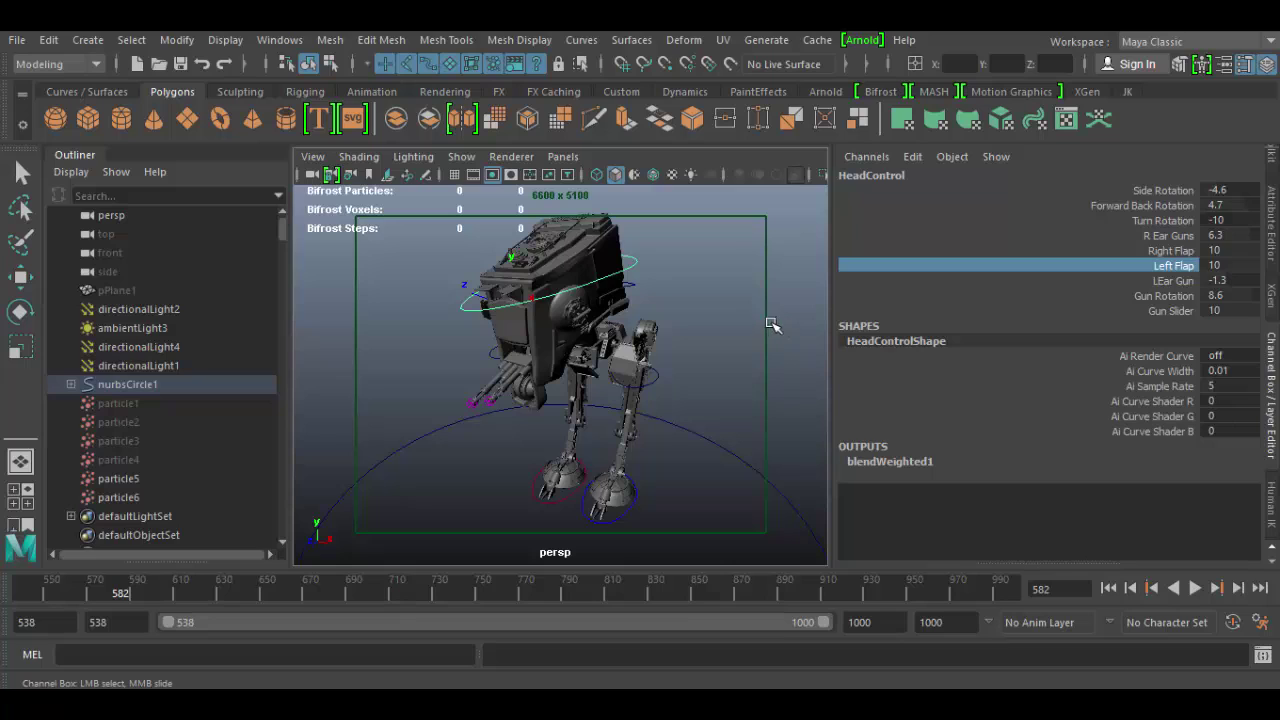
middle_click_drag(698, 309, 585, 309)
middle_click_drag(808, 317, 858, 321)
Raise the head control's Gun Rotation to 10 and test its Gun Slider, leaving it at 10.
left_click(1174, 295)
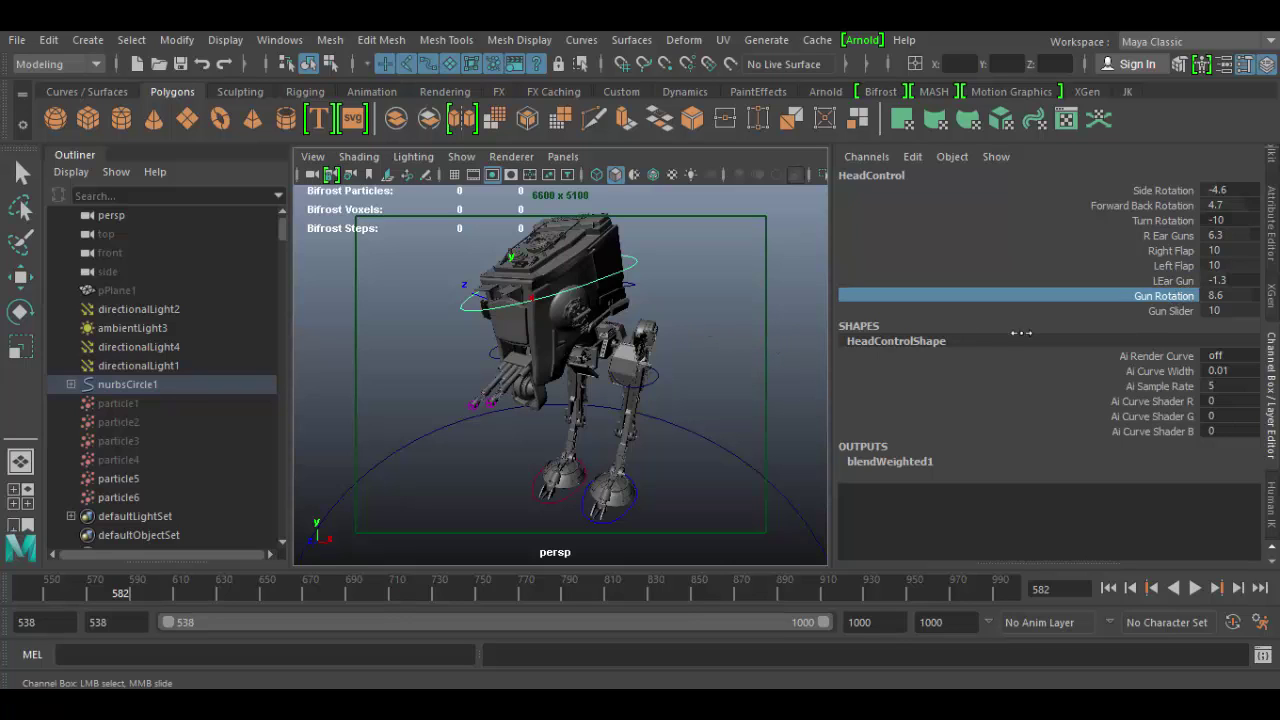
mouse_move(735, 337)
middle_mouse_down()
mouse_move(463, 334)
mouse_move(757, 327)
middle_mouse_up()
left_click(1170, 311)
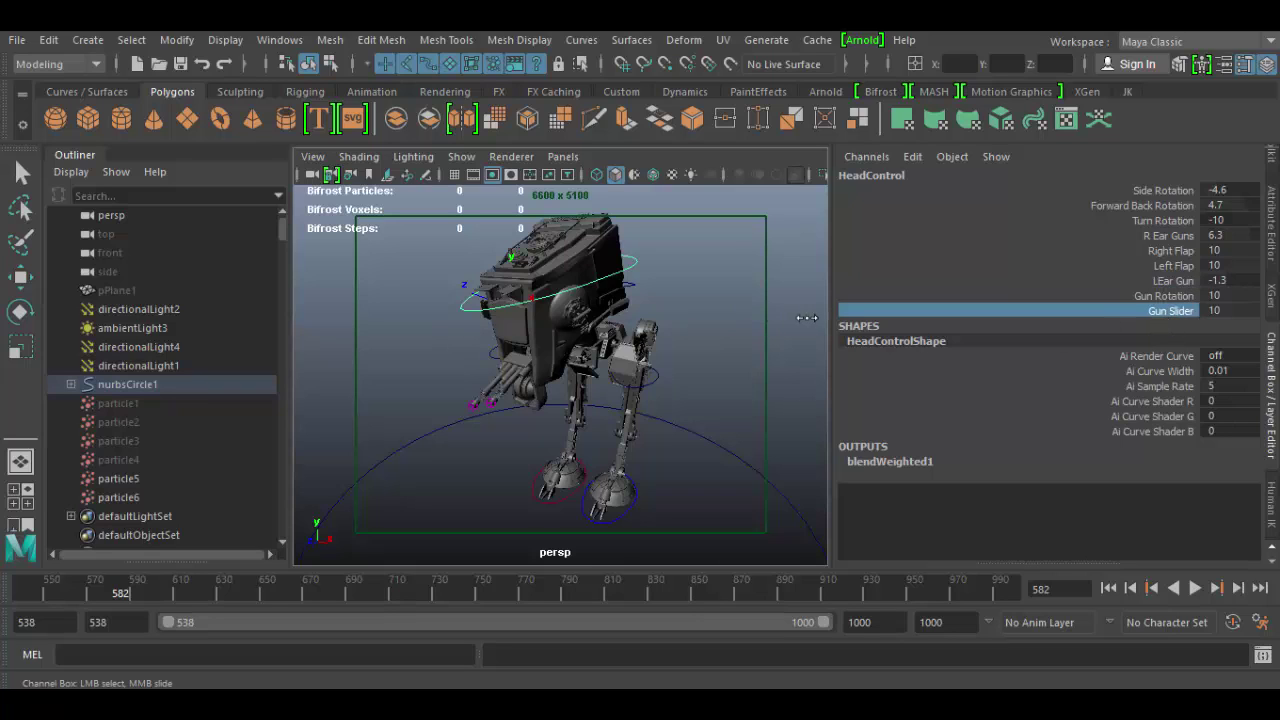
mouse_move(743, 319)
middle_mouse_down()
mouse_move(440, 317)
mouse_move(722, 315)
middle_mouse_up()
key("q")
Select the walker's master circle and L_ControlChickenLeg, and scrub the leg animation to frame 632.
left_click(701, 437)
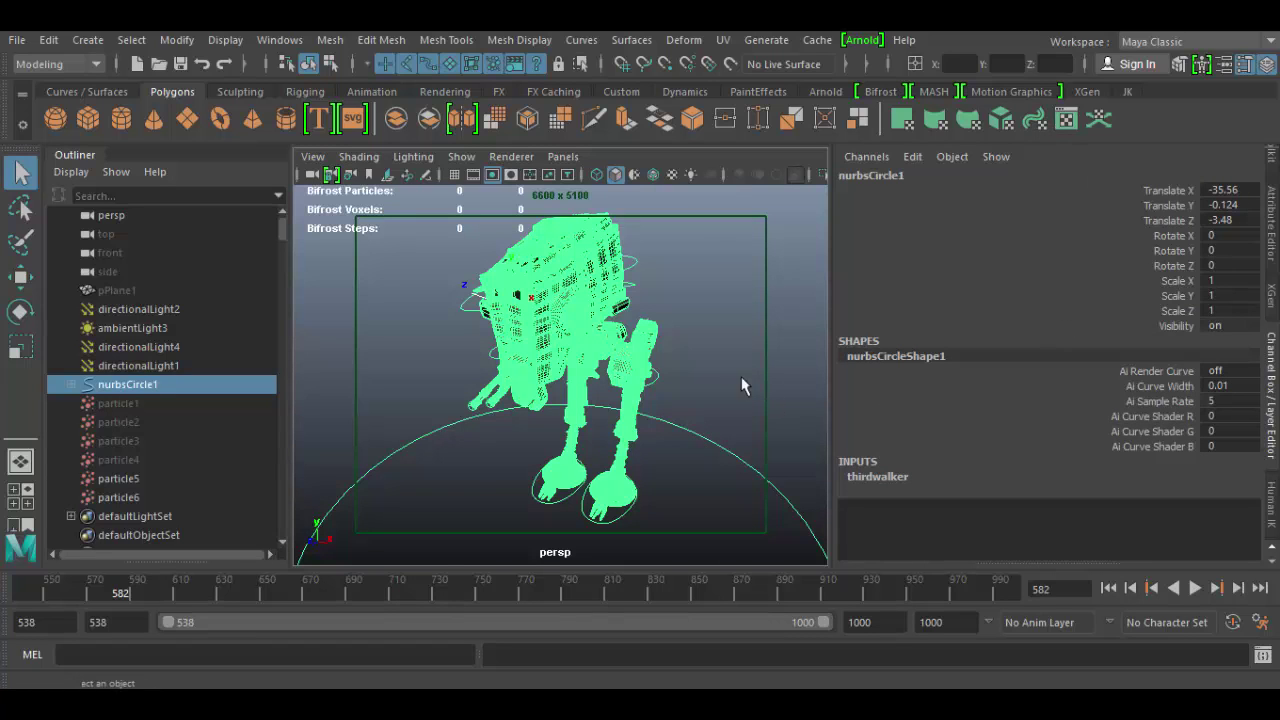
left_click(655, 380)
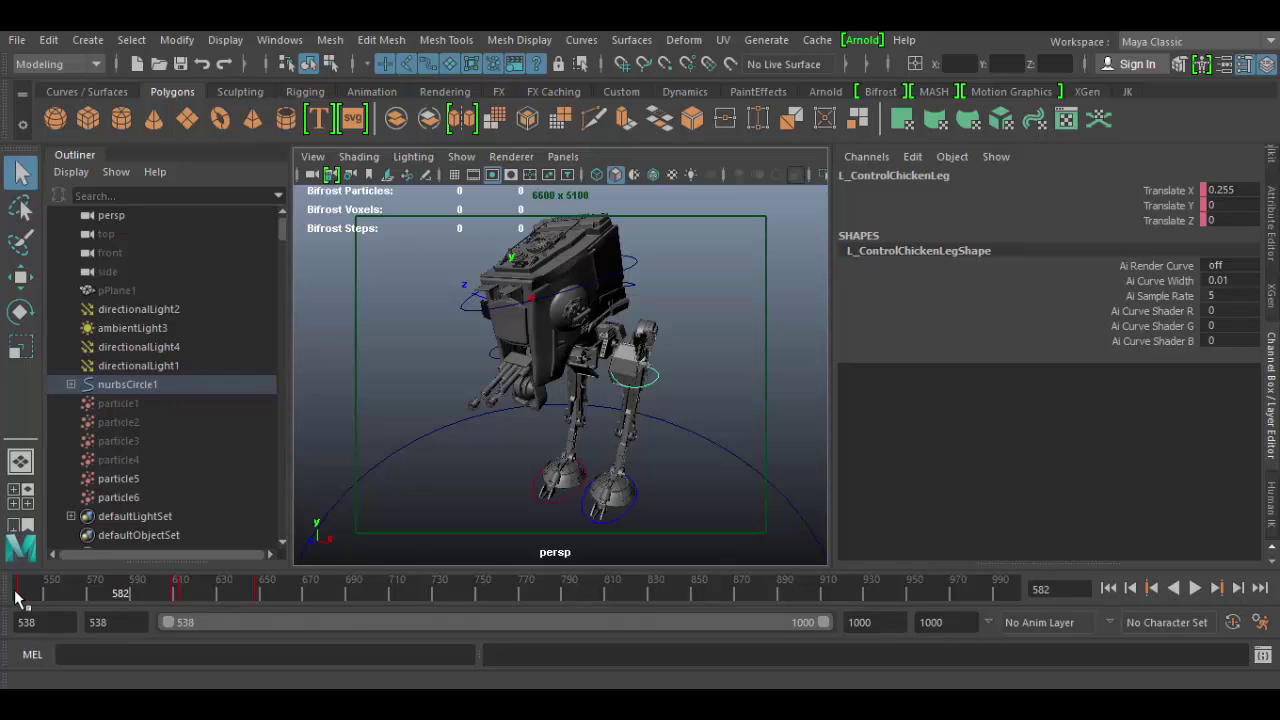
left_click_drag(40, 597, 226, 599)
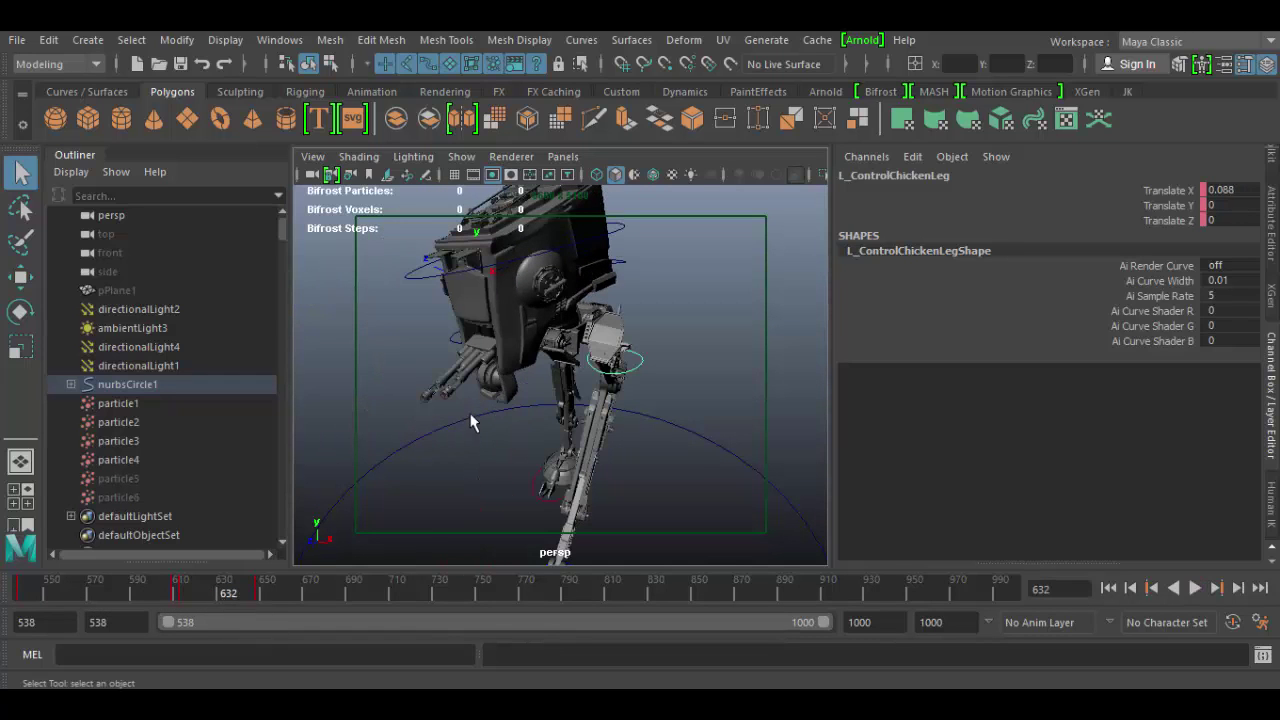
Select the head control, test its Left Flap interactively, and set Left Flap to 0.
left_click(432, 281)
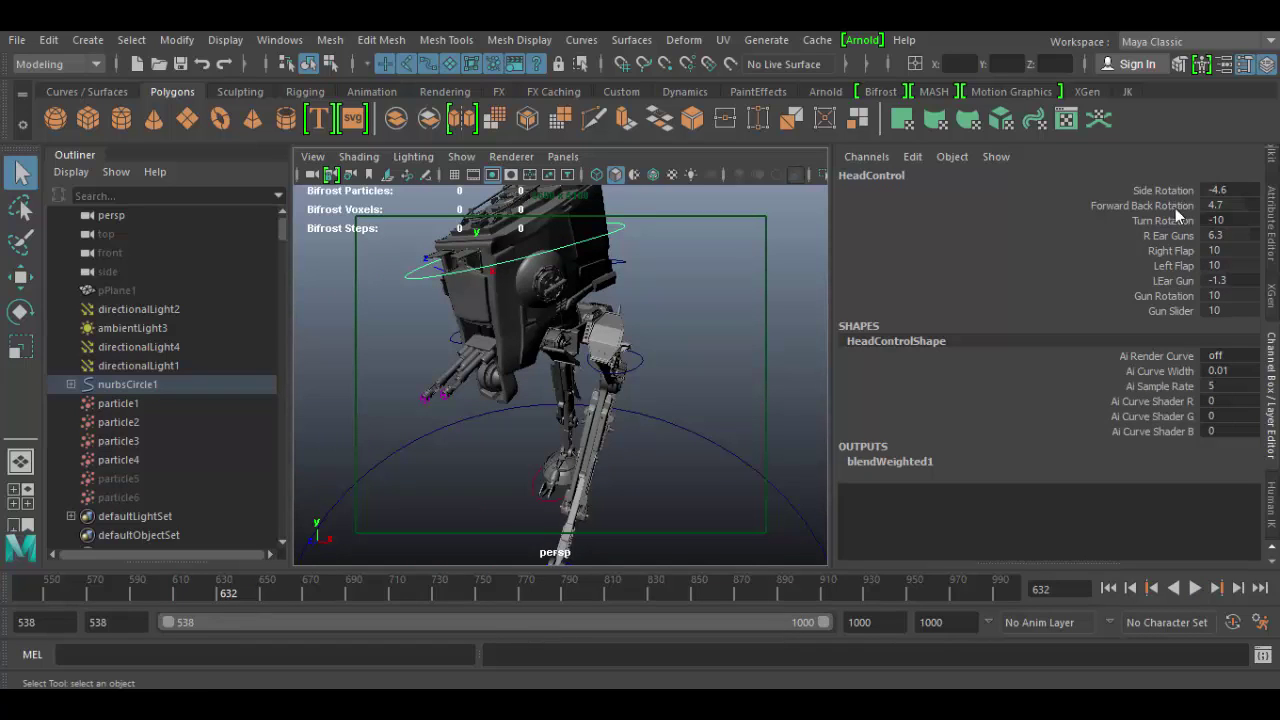
left_click(1177, 266)
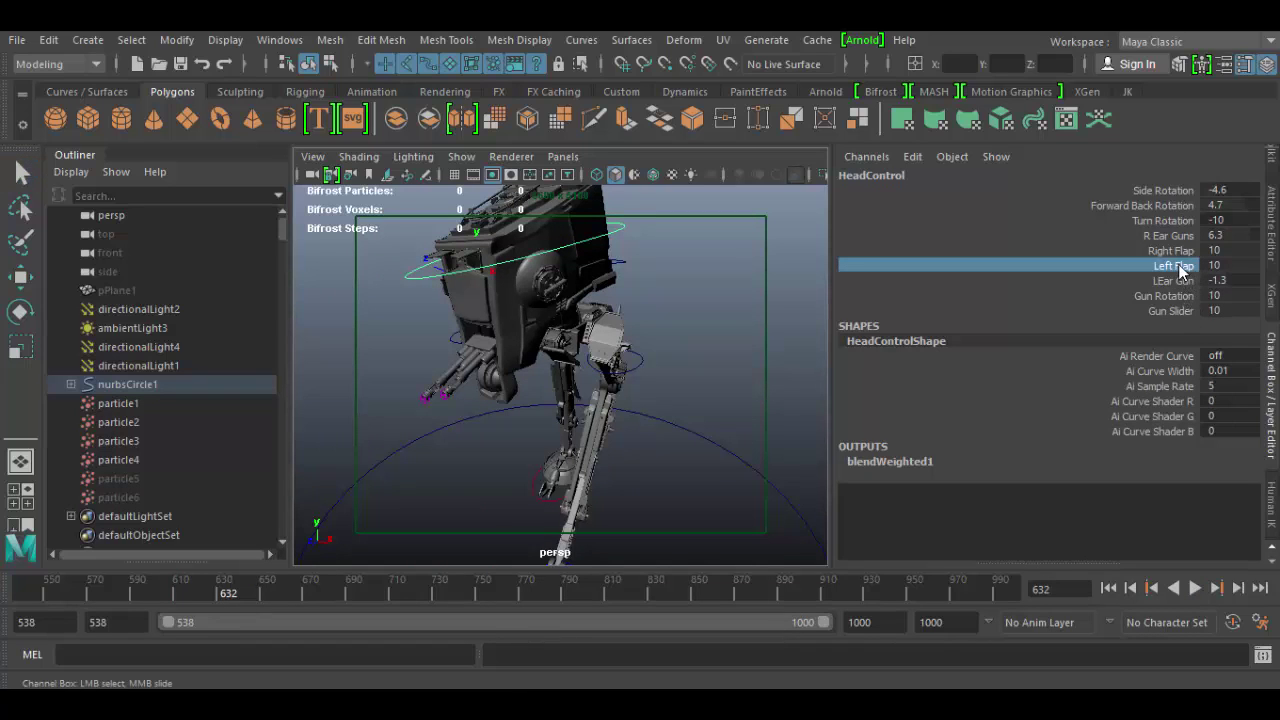
middle_click_drag(612, 278, 826, 281)
double_click(1226, 264)
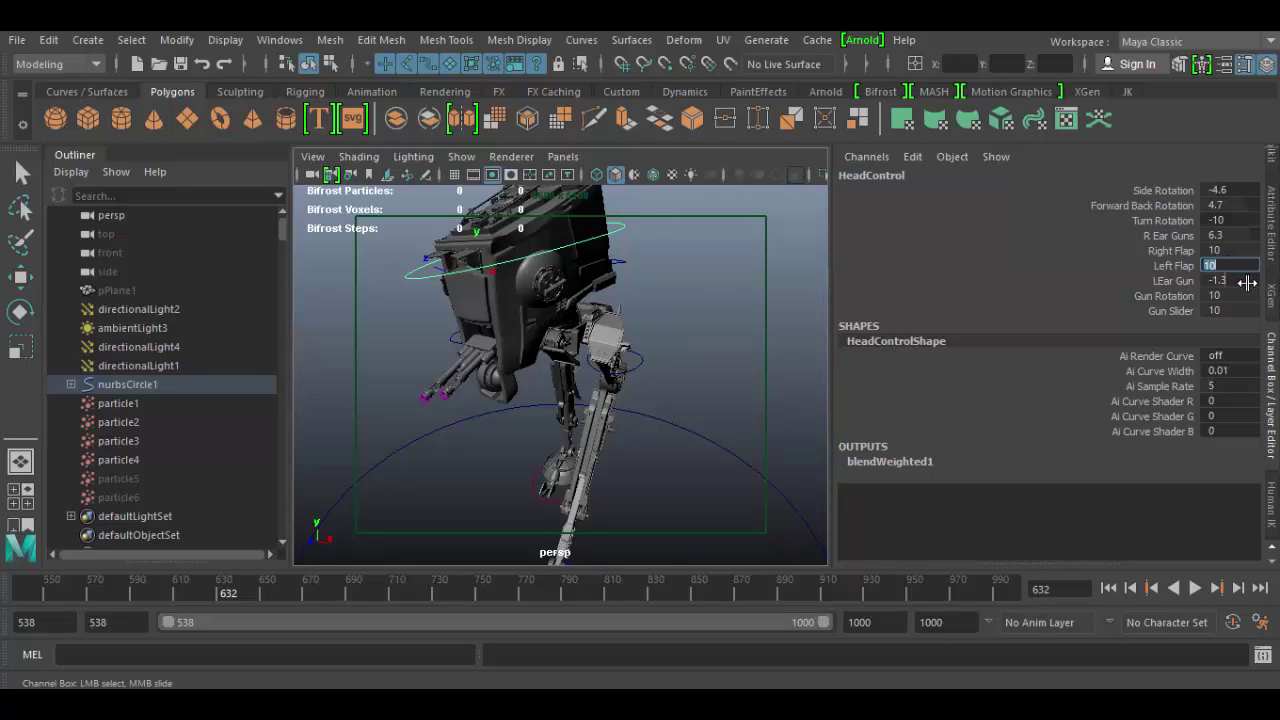
type("0")
key("Return")
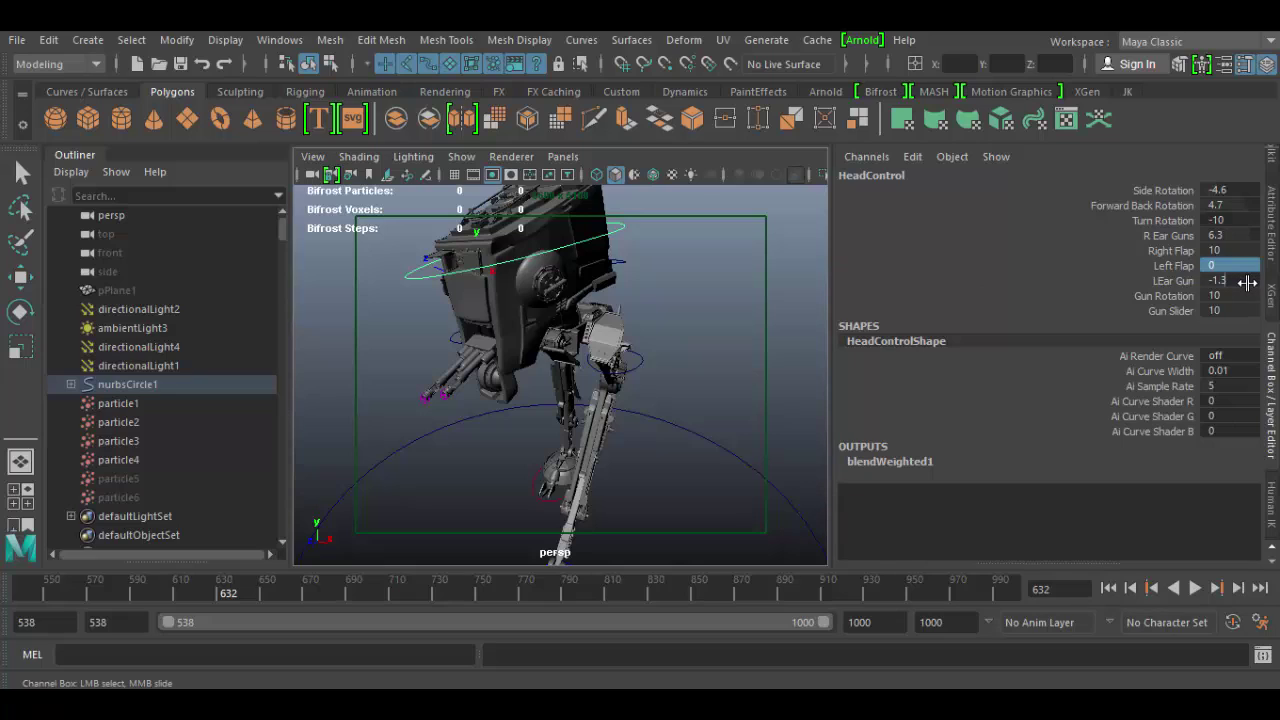
Set the head control's Left Flap to 10.
double_click(1238, 266)
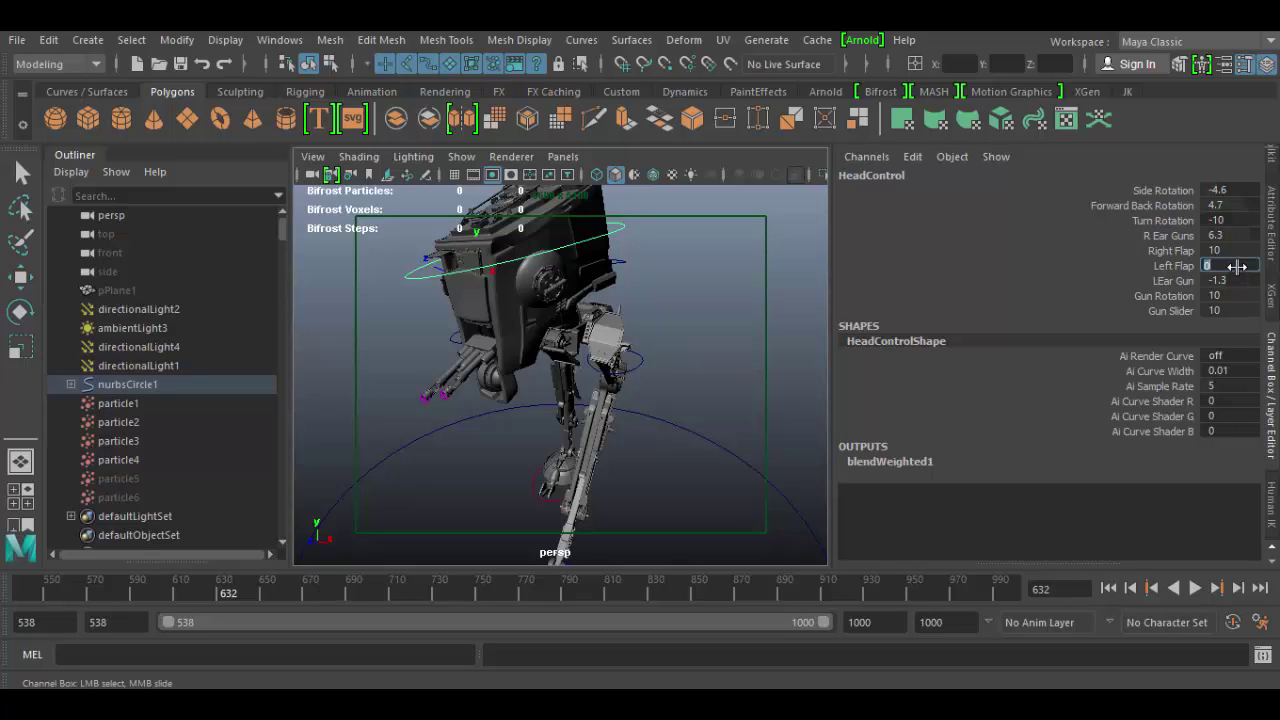
type("10")
key("Return")
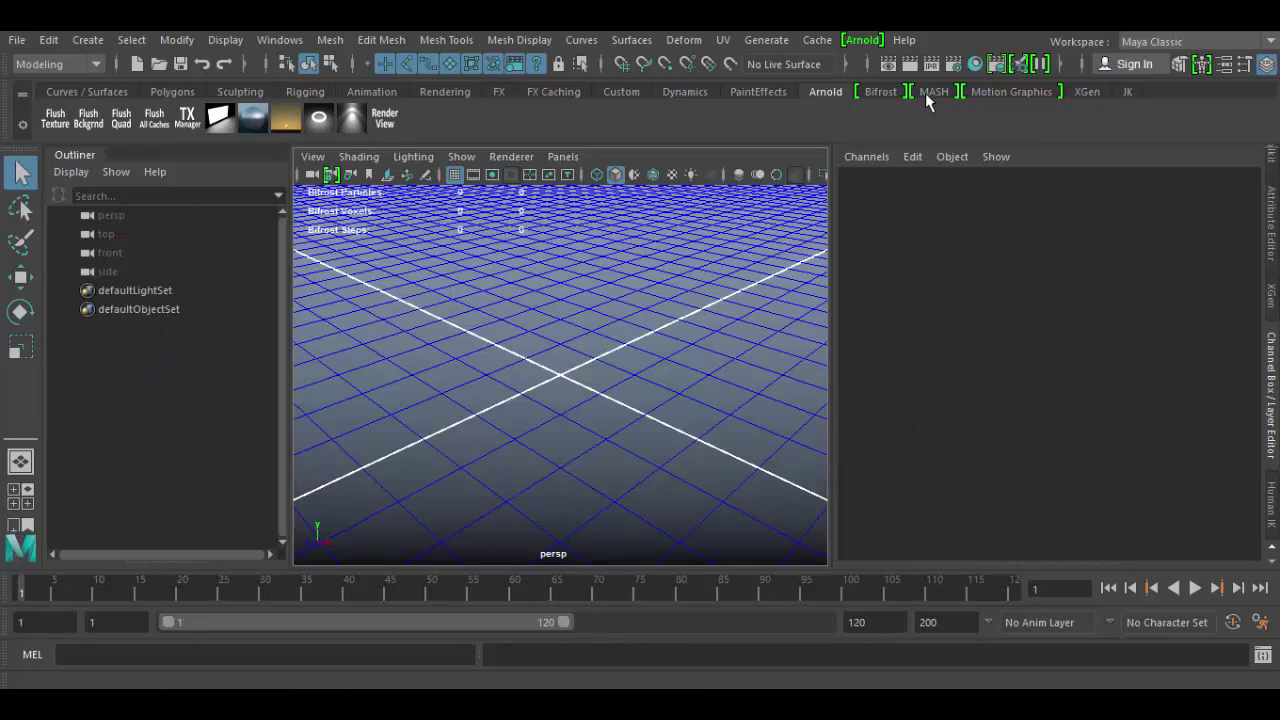
Create a polygon cube at the centre of the grid in the empty scene and frame it closely.
left_click(610, 93)
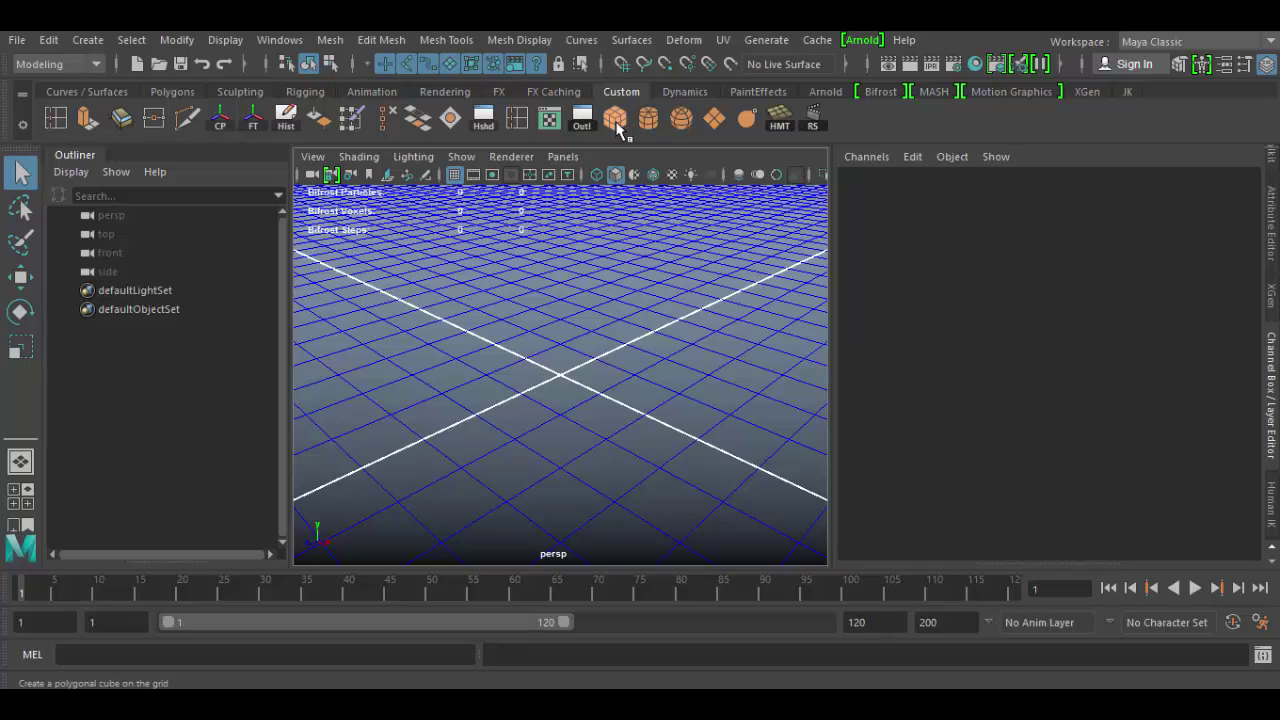
left_click(617, 121)
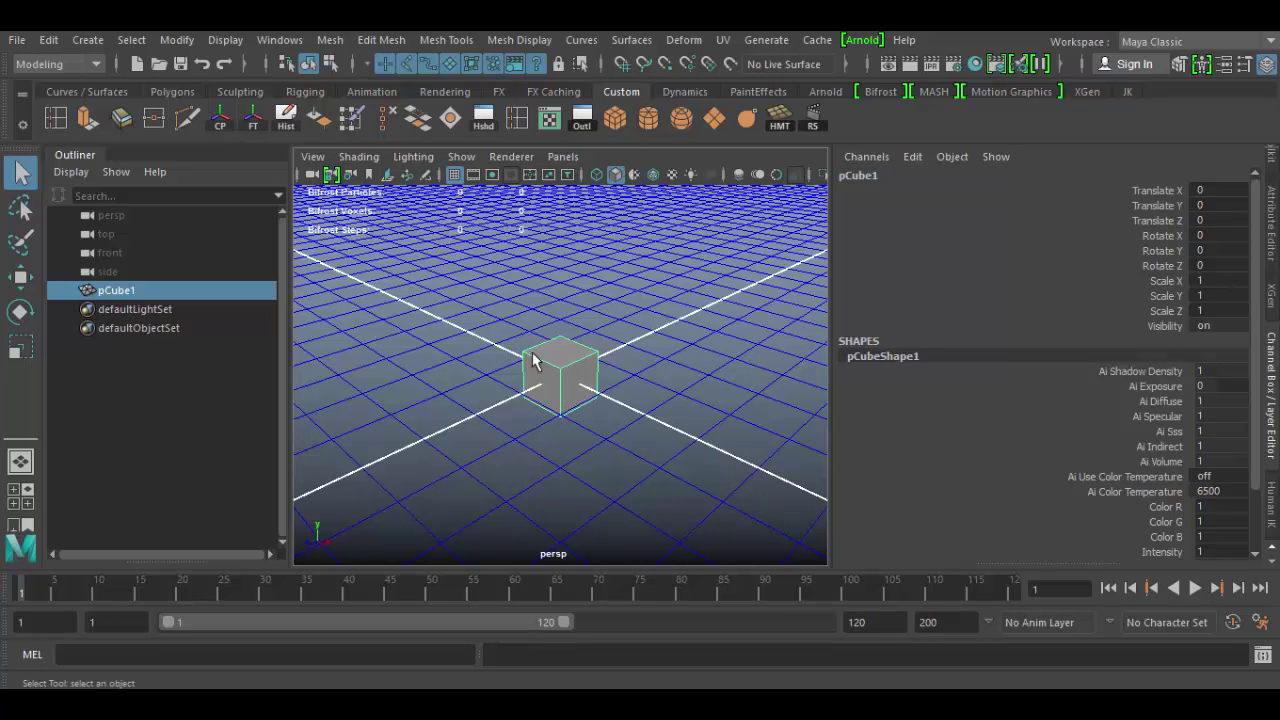
right_click_drag(594, 329, 634, 437, "alt")
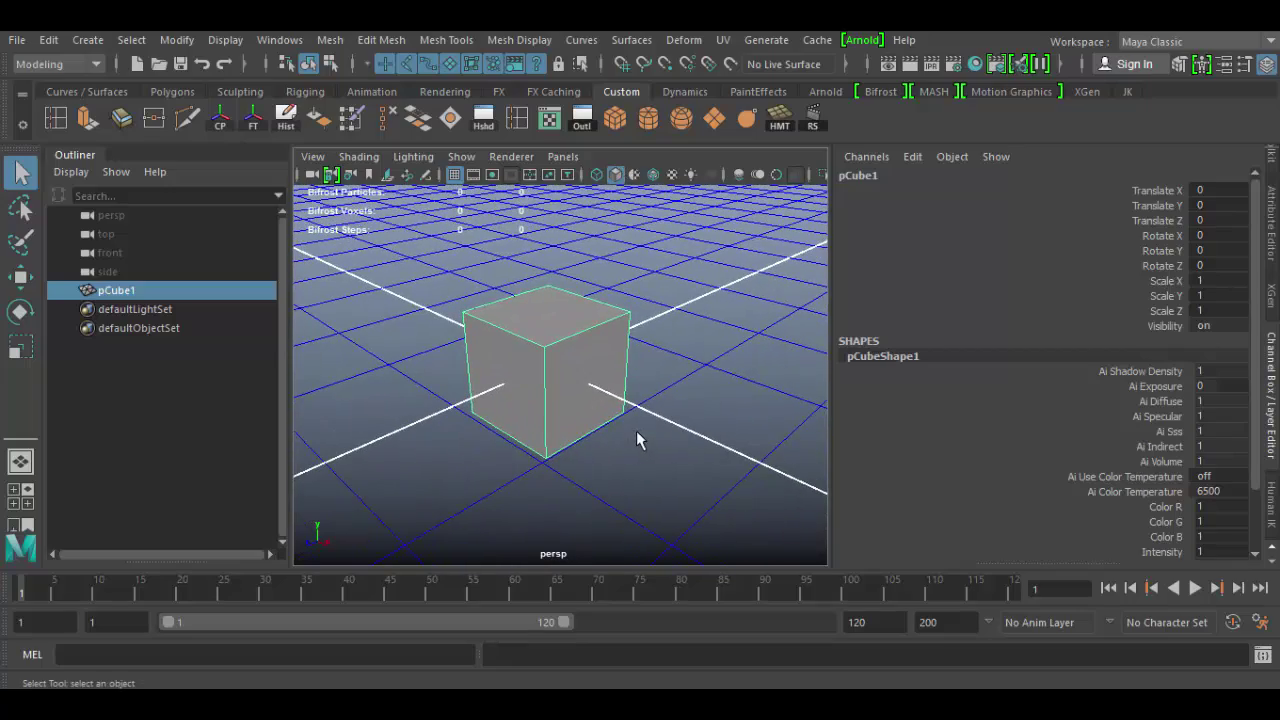
left_click_drag(634, 440, 689, 426, "alt")
left_click_drag(678, 485, 657, 449, "alt")
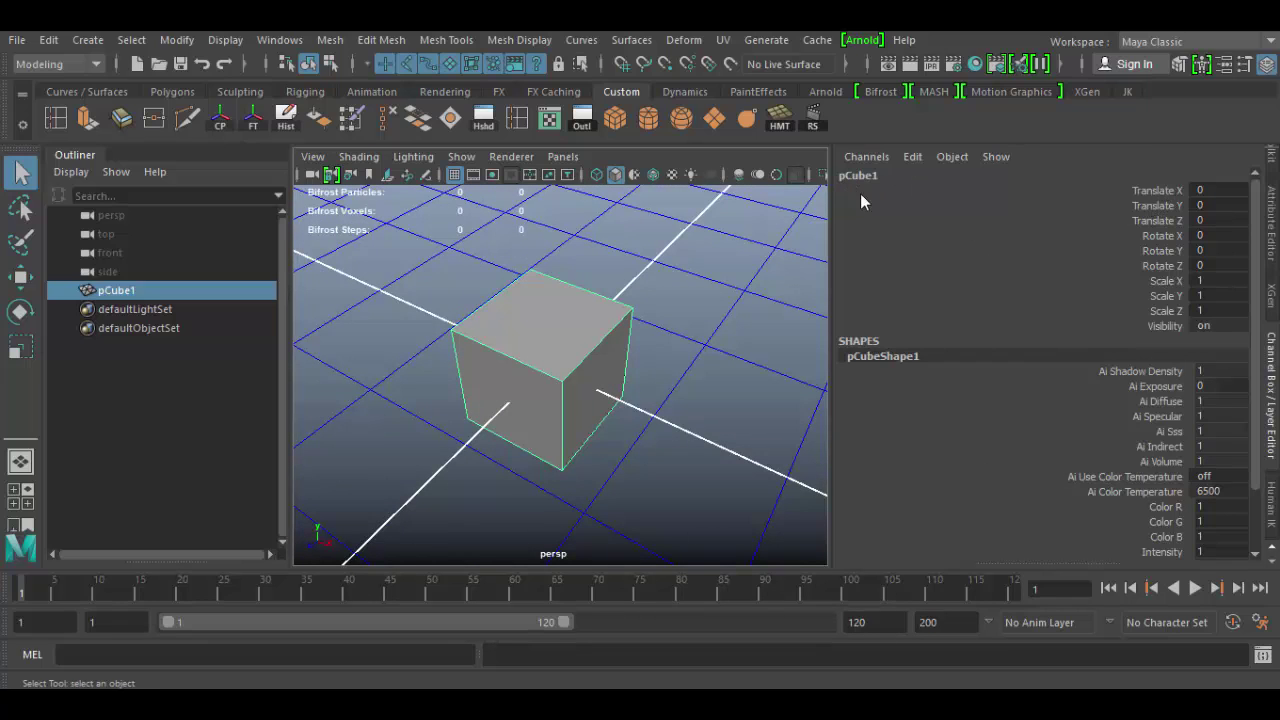
Test the cube's Width attribute interactively in its polyCube1 inputs and set it to 2.
left_click_drag(1163, 193, 1156, 558)
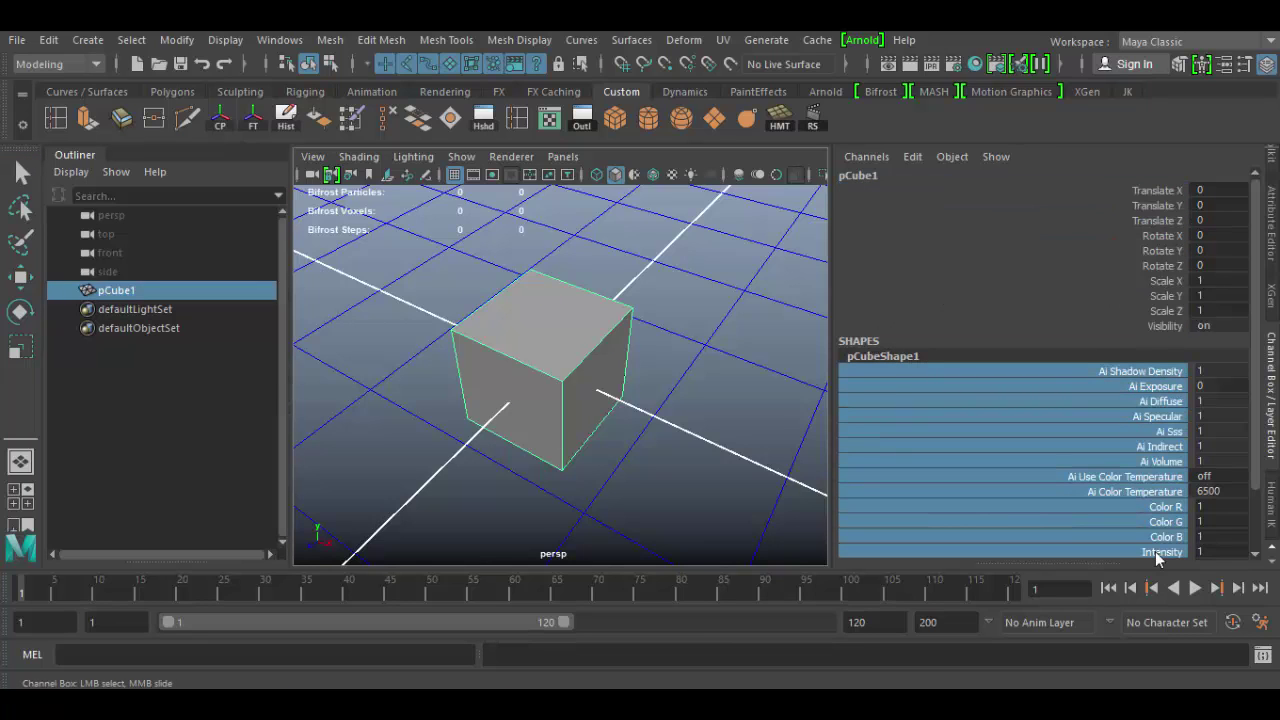
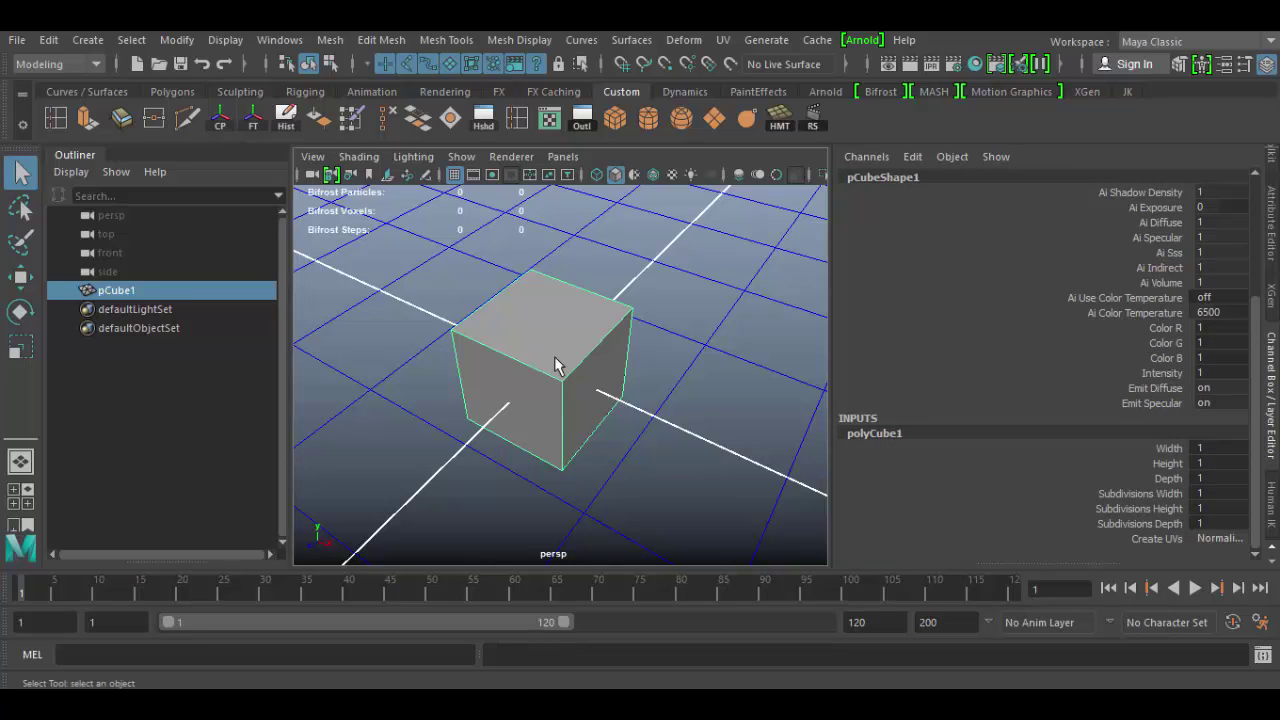
left_click_drag(1175, 448, 1174, 524)
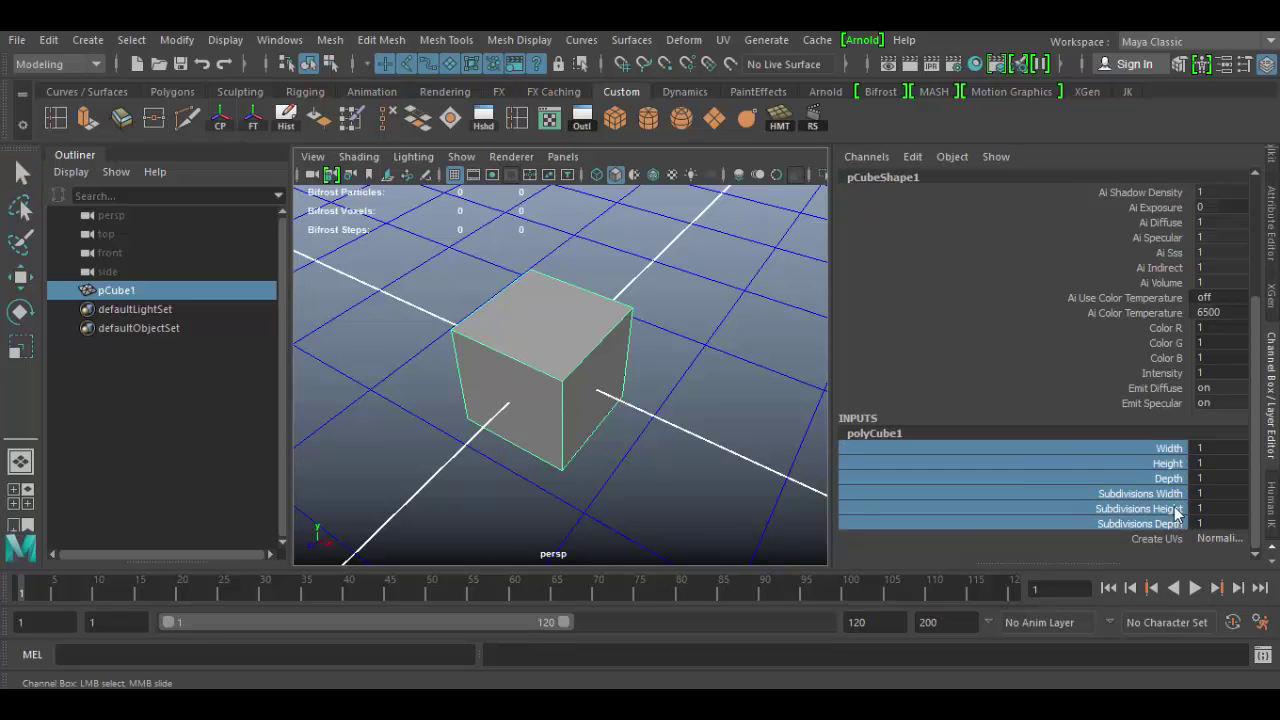
left_click(1175, 452)
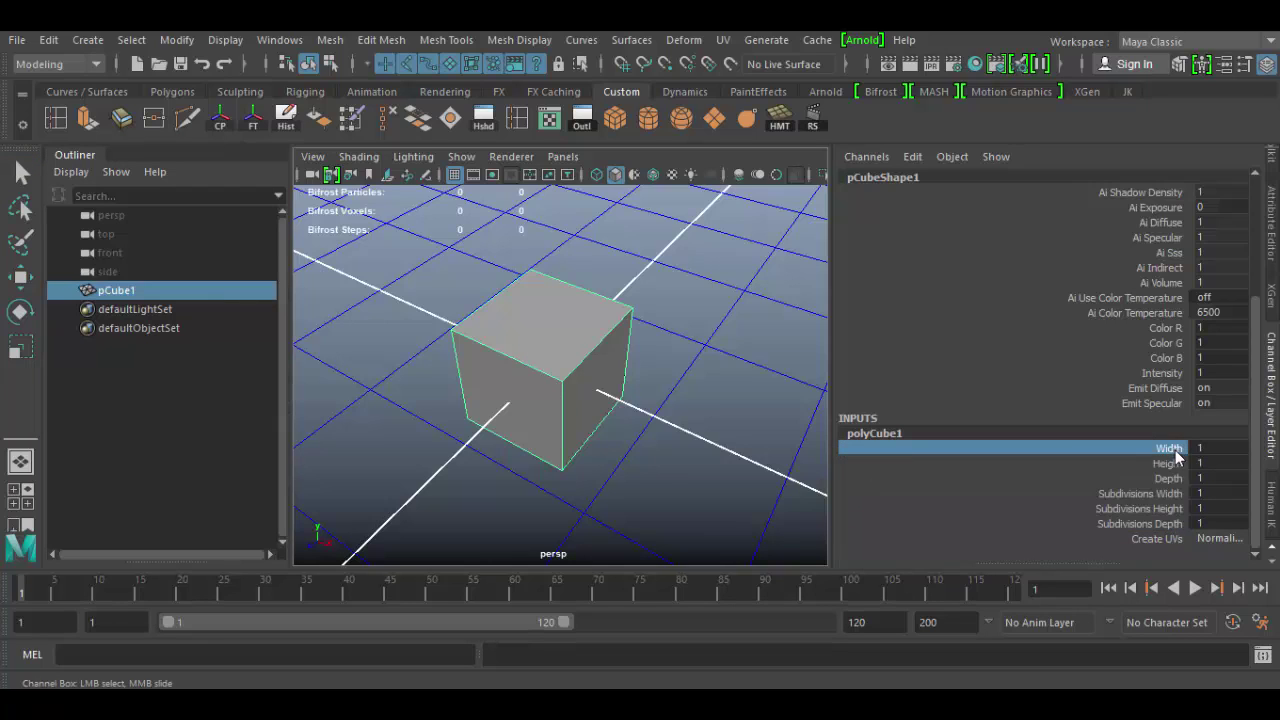
mouse_move(692, 431)
middle_mouse_down()
mouse_move(720, 432)
mouse_move(680, 432)
mouse_move(716, 432)
middle_mouse_up()
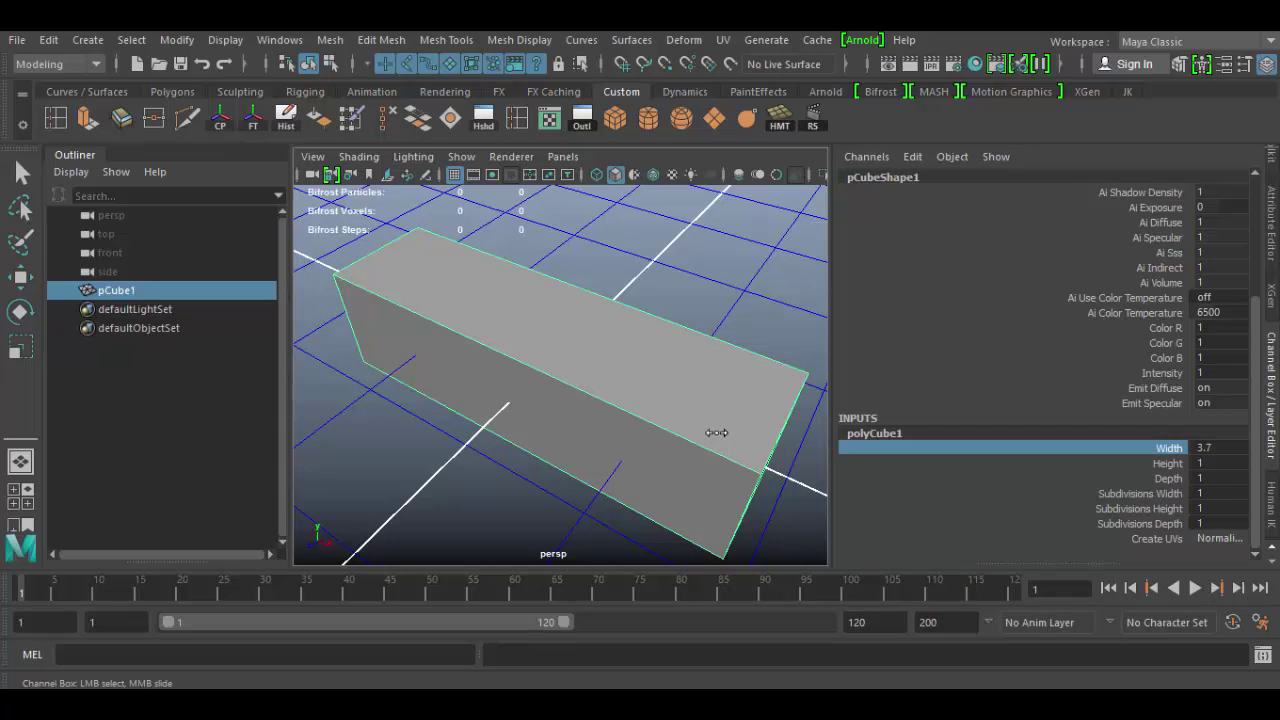
left_click(1237, 450)
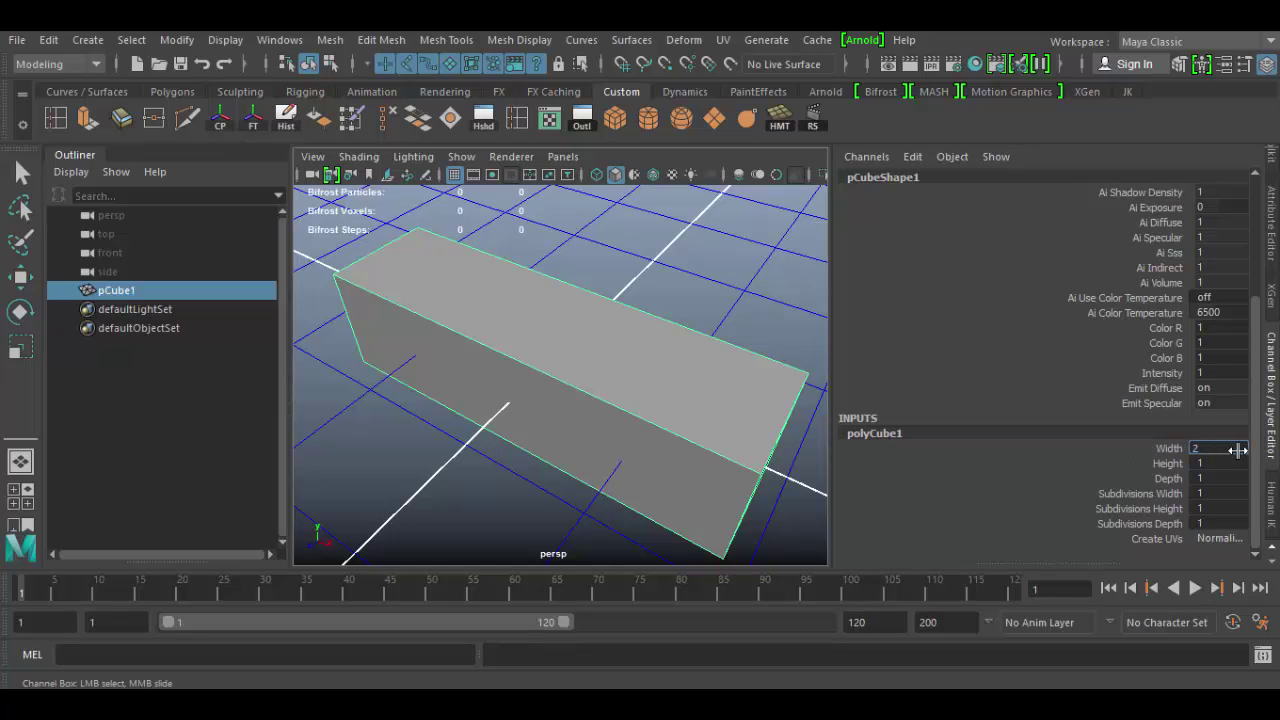
key("Return")
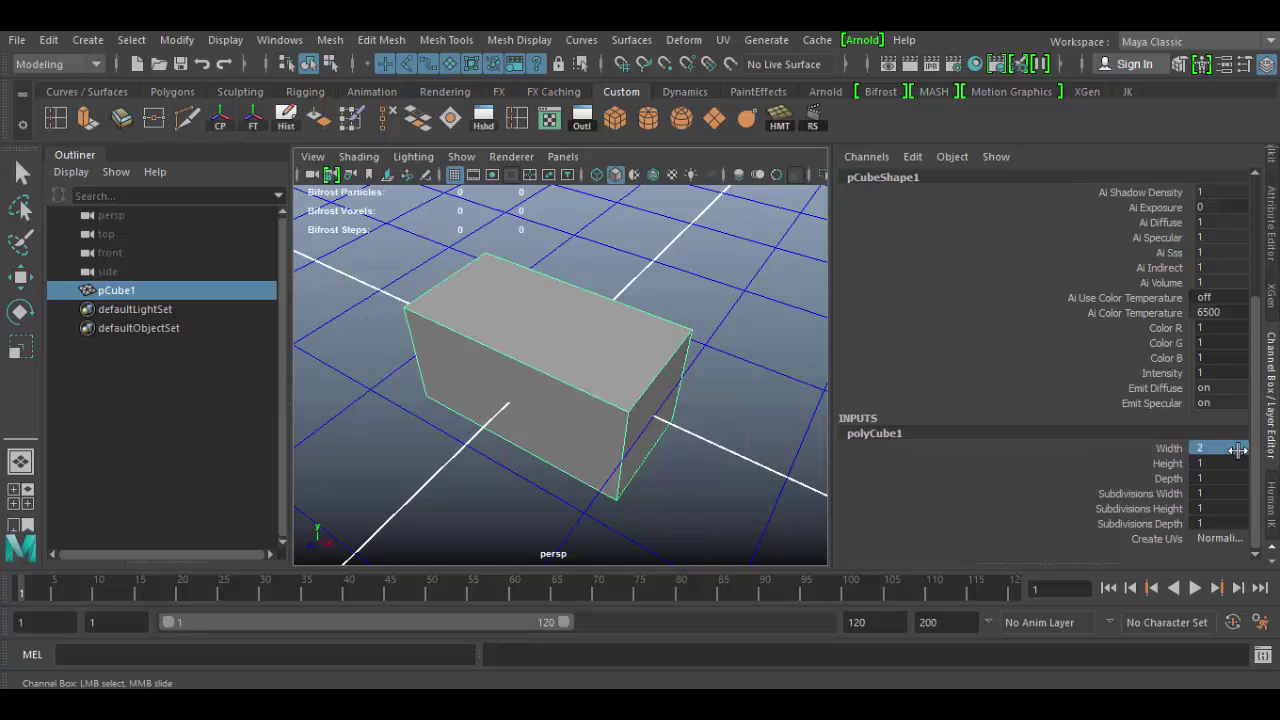
Test the cube's Height attribute interactively and set it to 3.
left_click(1166, 463)
mouse_move(722, 470)
middle_mouse_down()
mouse_move(695, 469)
mouse_move(745, 468)
mouse_move(712, 468)
mouse_move(726, 466)
middle_mouse_up()
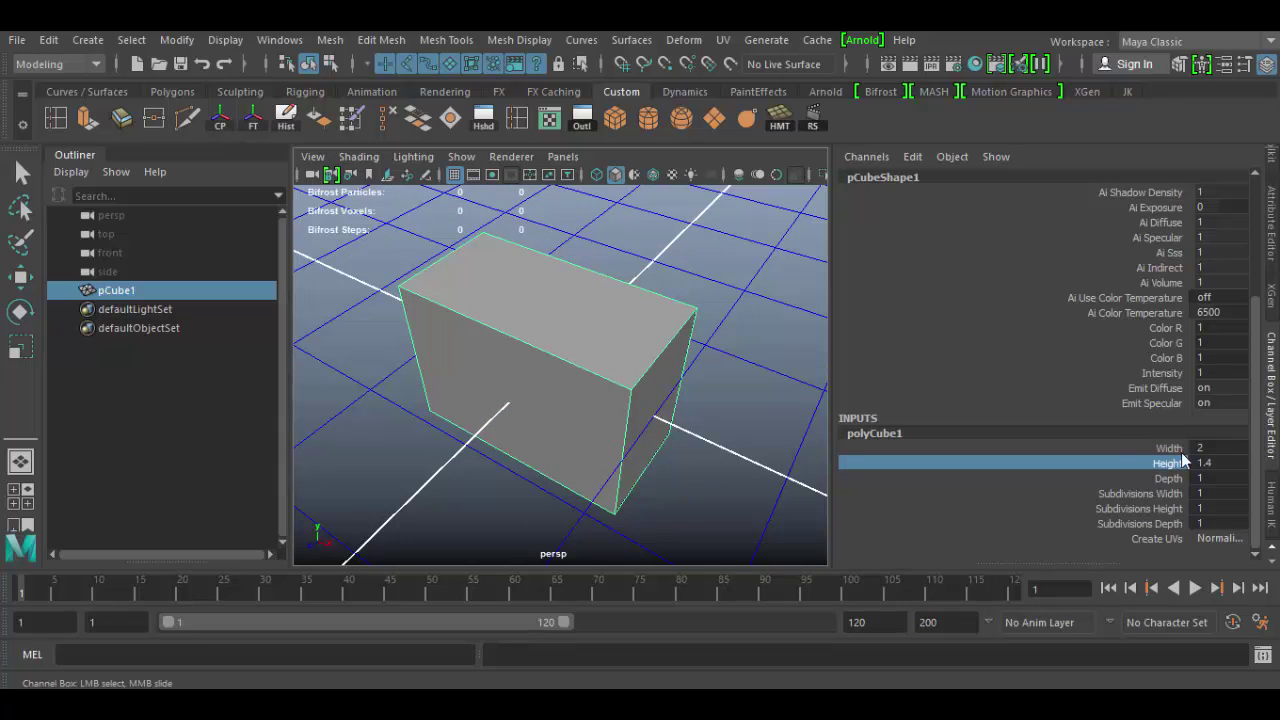
double_click(1226, 462)
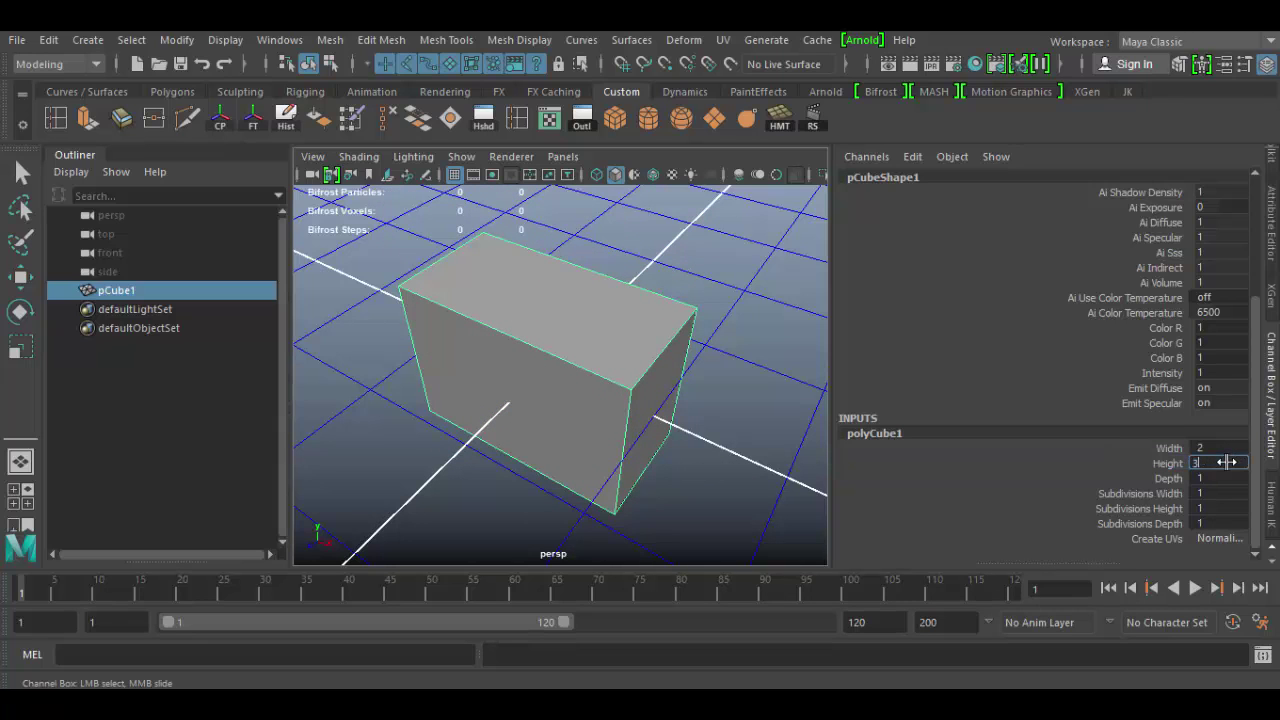
type("3")
key("Return")
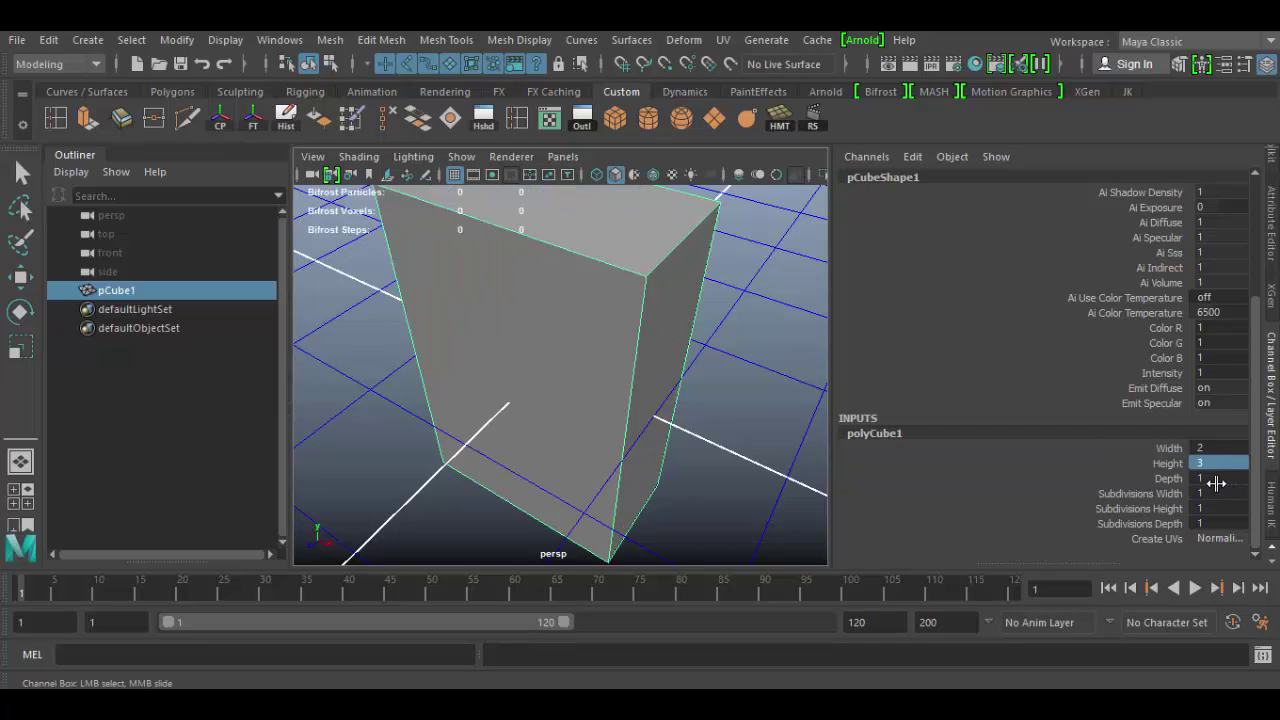
Test the cube's Depth attribute interactively and set it to 1.
left_click(1178, 479)
middle_click_drag(694, 462, 706, 466)
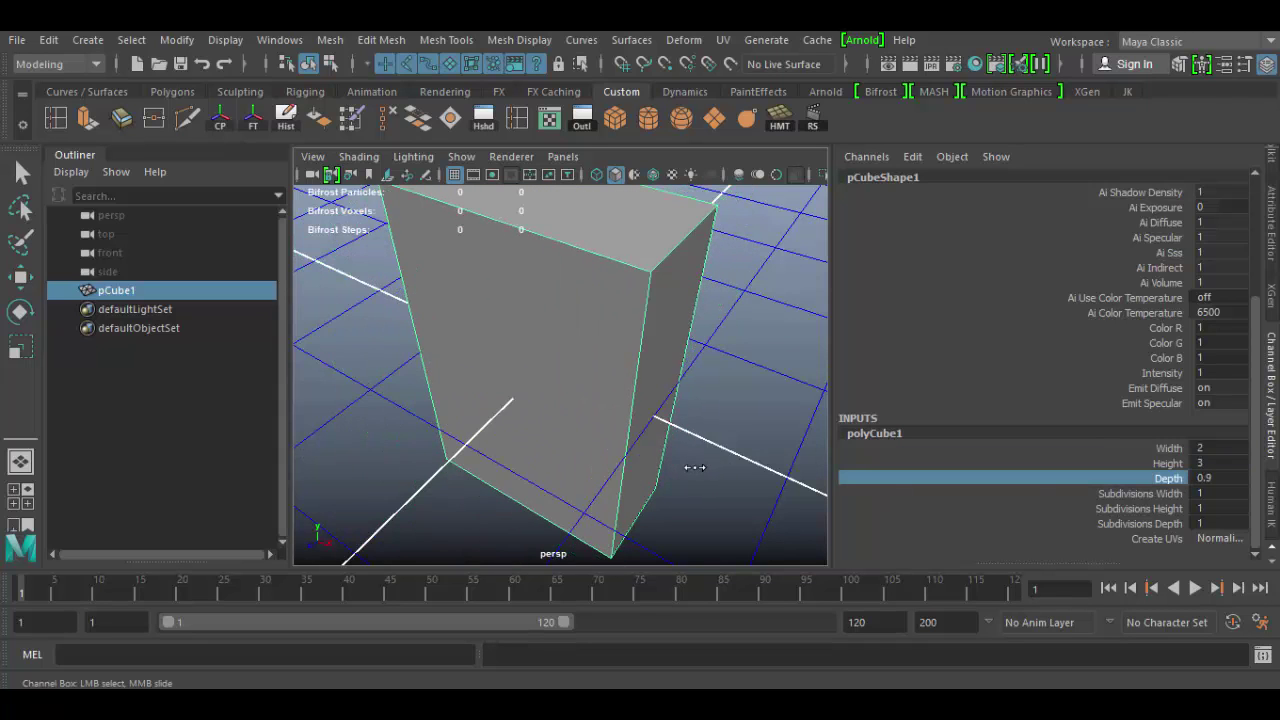
double_click(1218, 477)
double_click(1218, 477)
type("1")
key("Return")
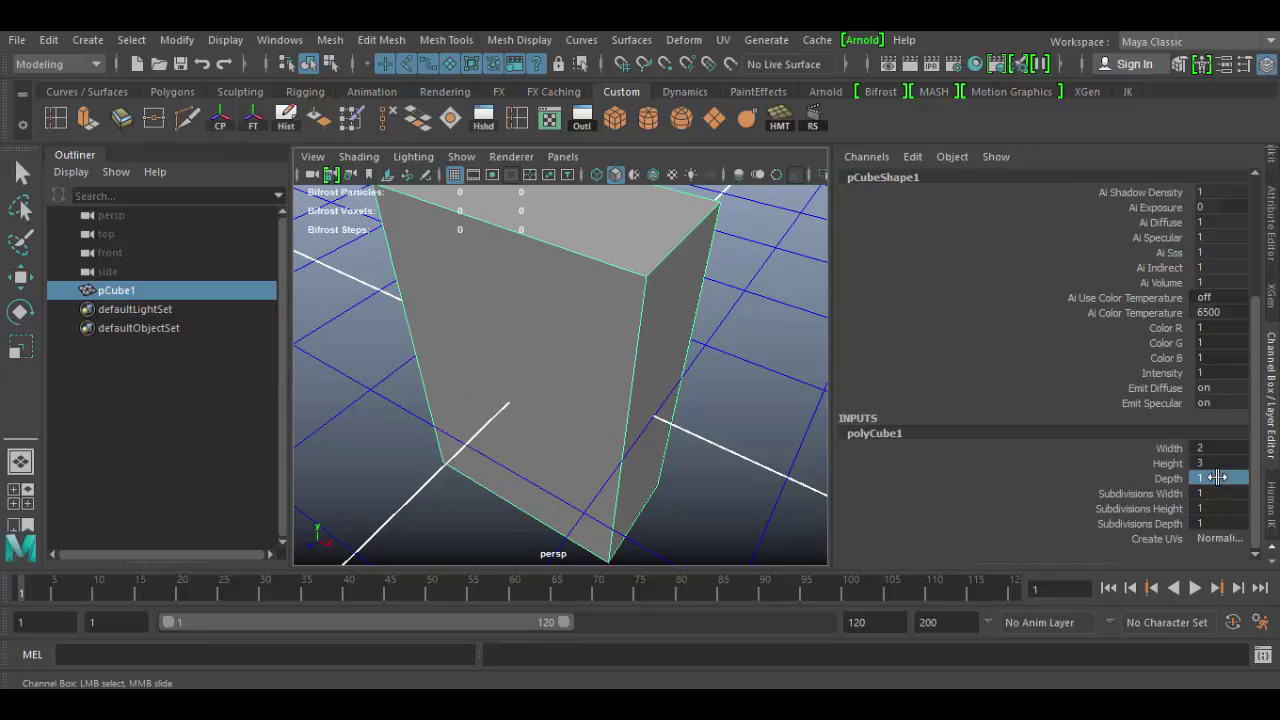
Increase the cube's Subdivisions Width to 3.
left_click(1144, 496)
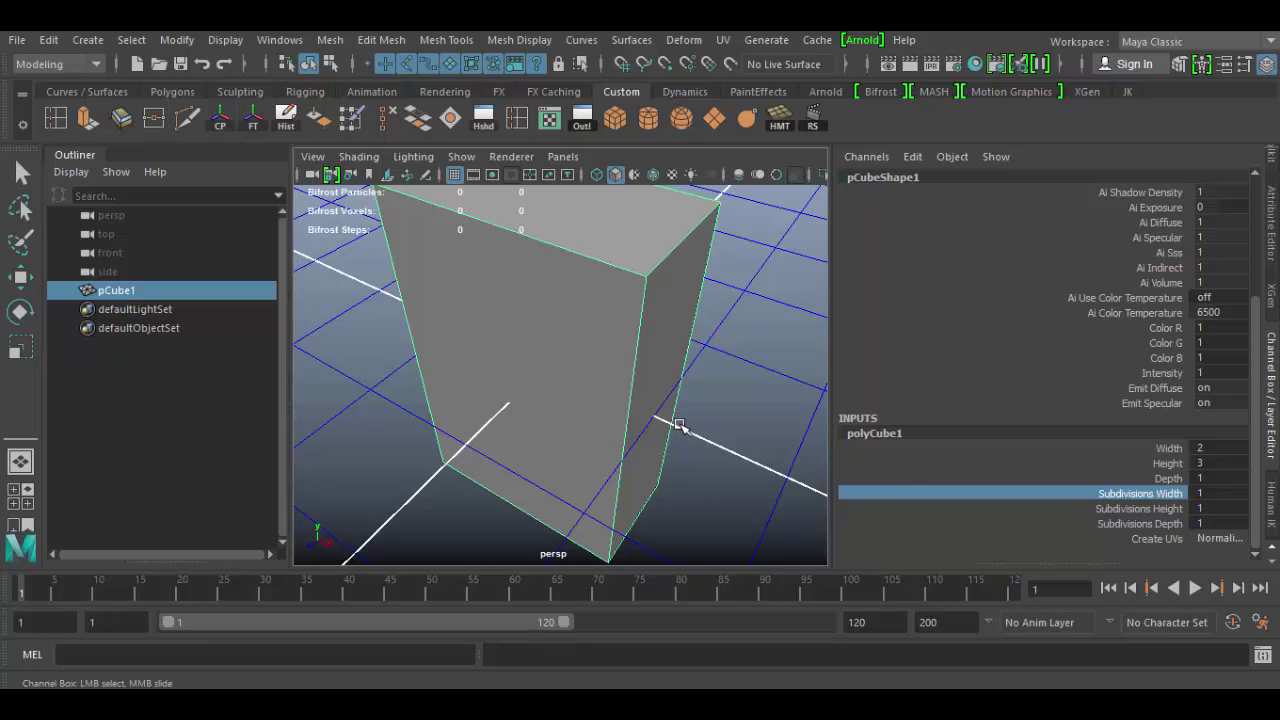
mouse_move(678, 425)
middle_mouse_down()
mouse_move(770, 416)
mouse_move(677, 423)
mouse_move(700, 421)
middle_mouse_up()
Set the cube's Subdivisions Height to 8 and Subdivisions Depth to 2 in its polyCube1 inputs.
left_click(1123, 507)
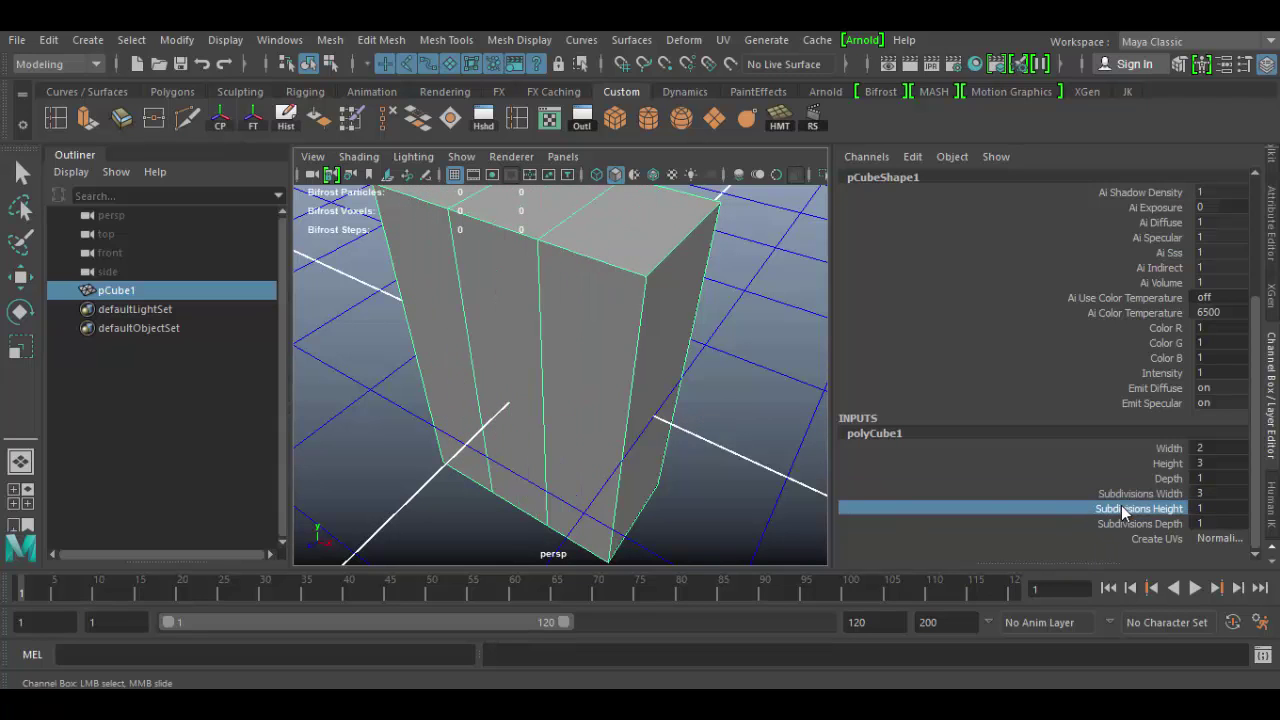
middle_click_drag(743, 480, 810, 481)
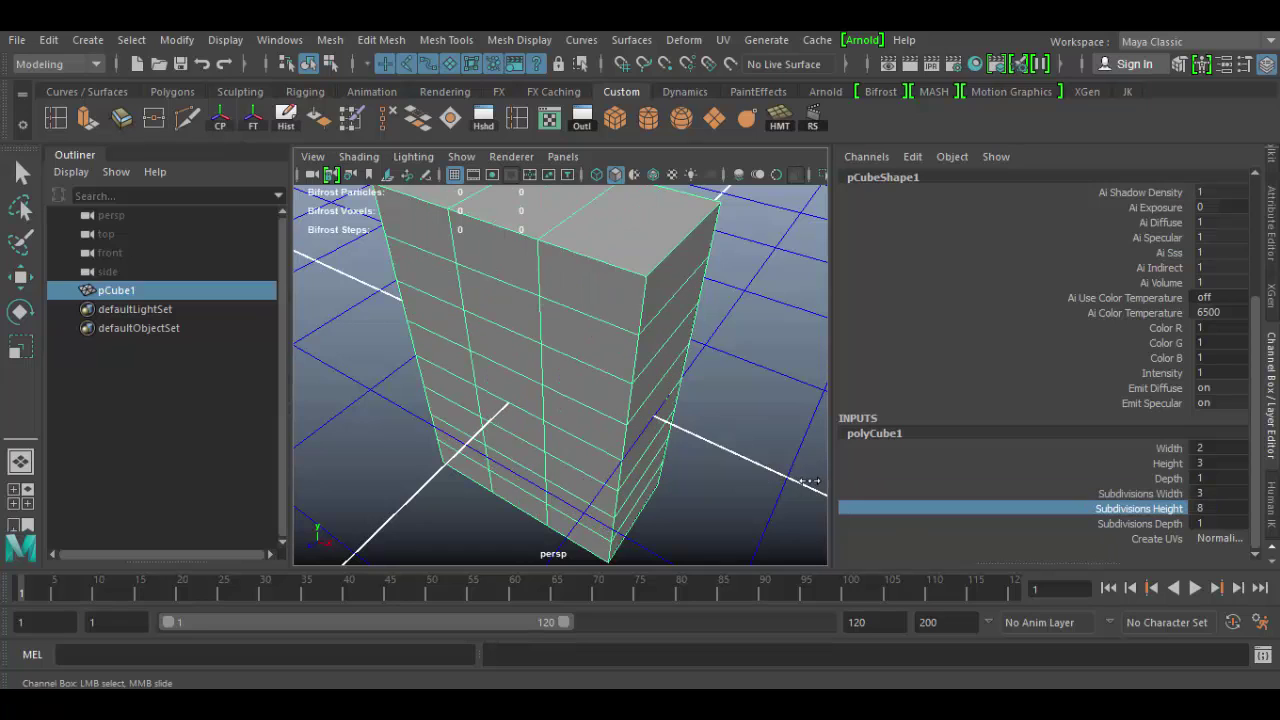
left_click(1147, 523)
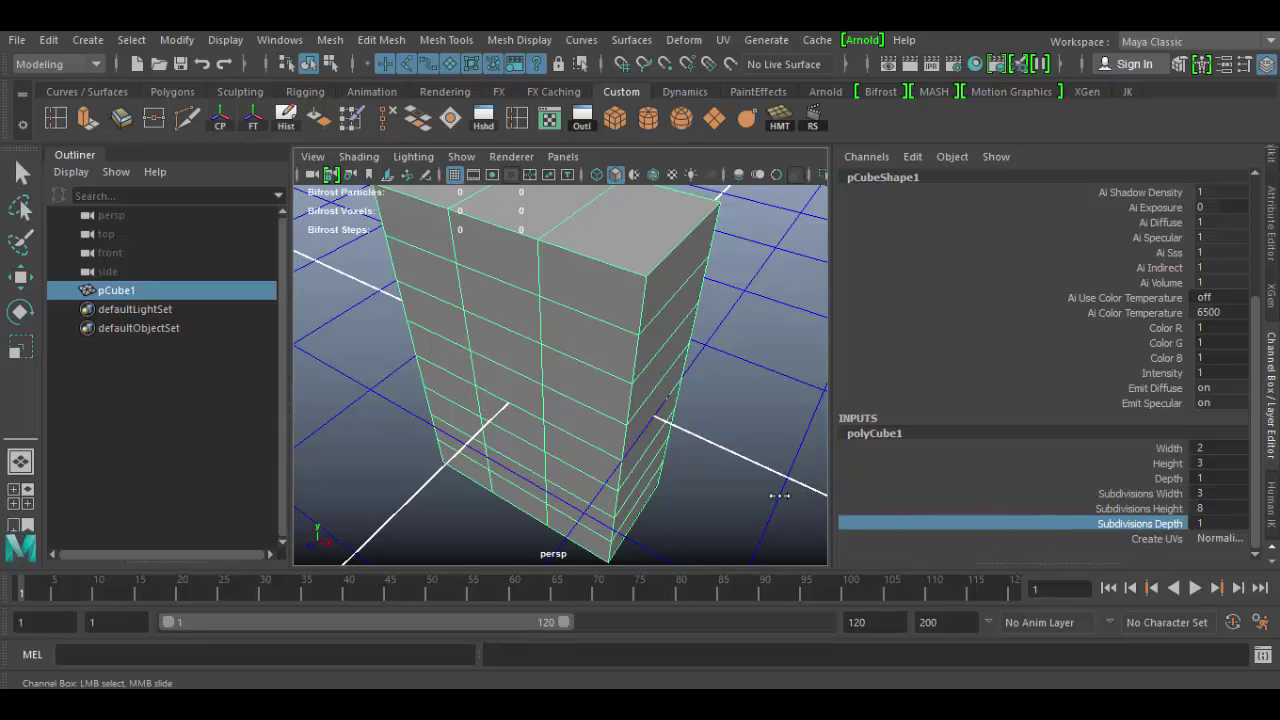
mouse_move(824, 491)
middle_mouse_down()
mouse_move(888, 491)
mouse_move(821, 494)
middle_mouse_up()
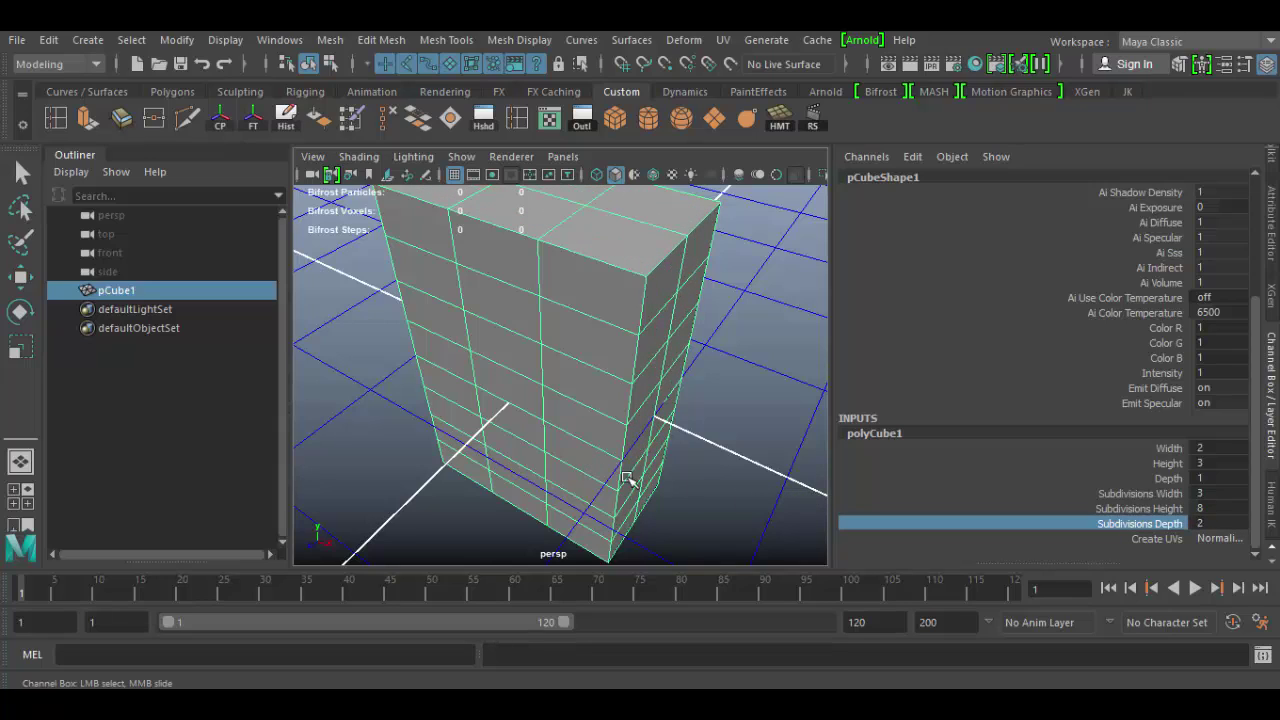
scroll(580, 368, "down", 5)
left_click_drag(580, 368, 623, 349, "alt")
scroll(623, 349, "up", 4)
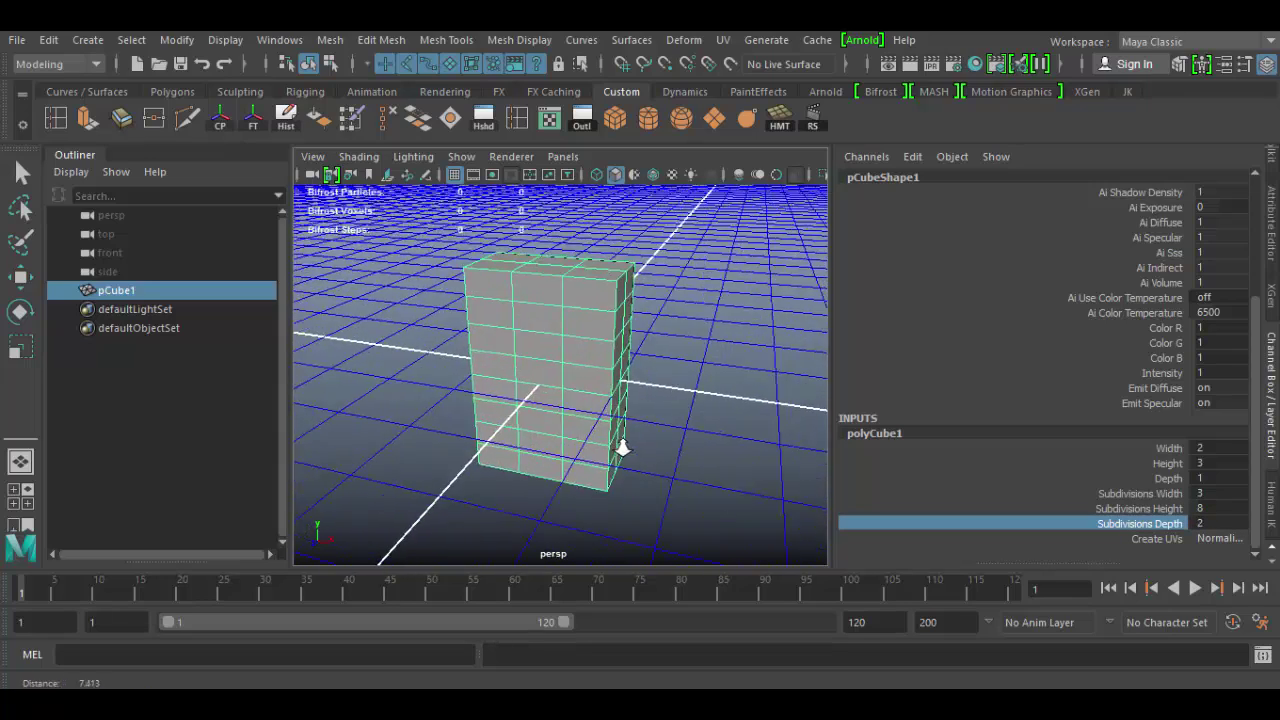
left_click_drag(623, 403, 588, 425, "alt")
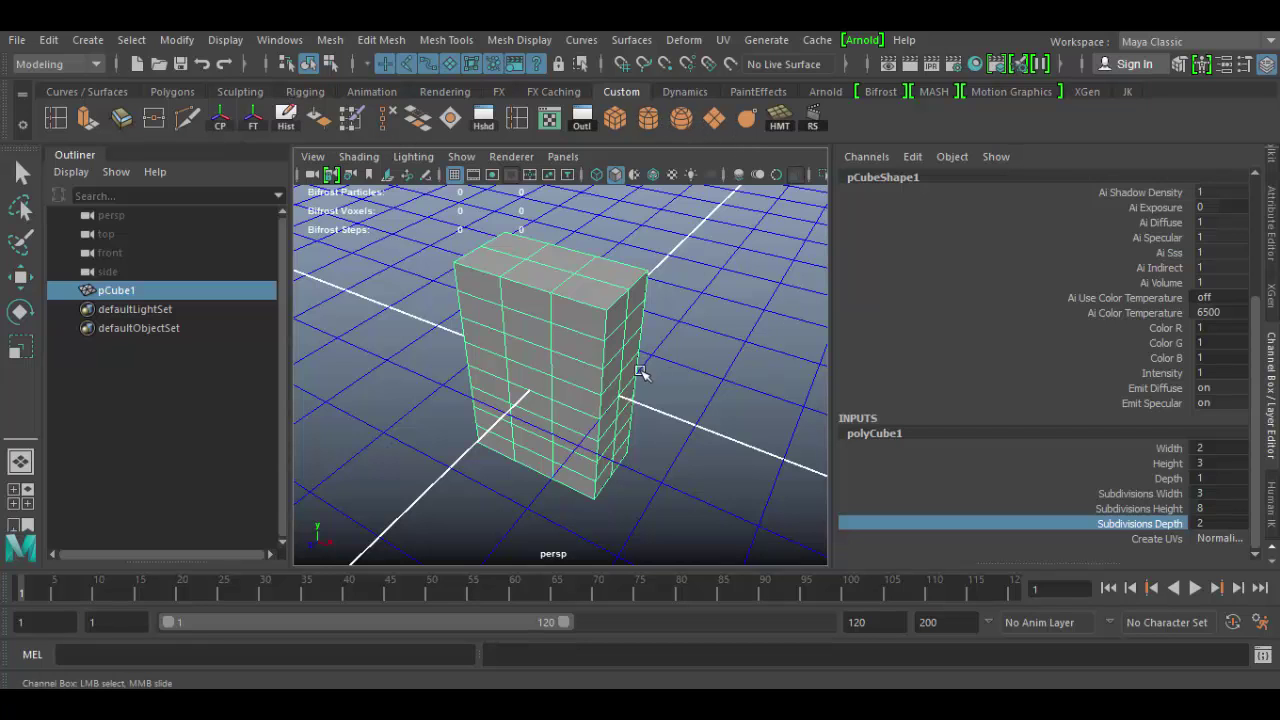
Delete the cube and turn on Interactive Creation for polygon primitives.
key("Delete")
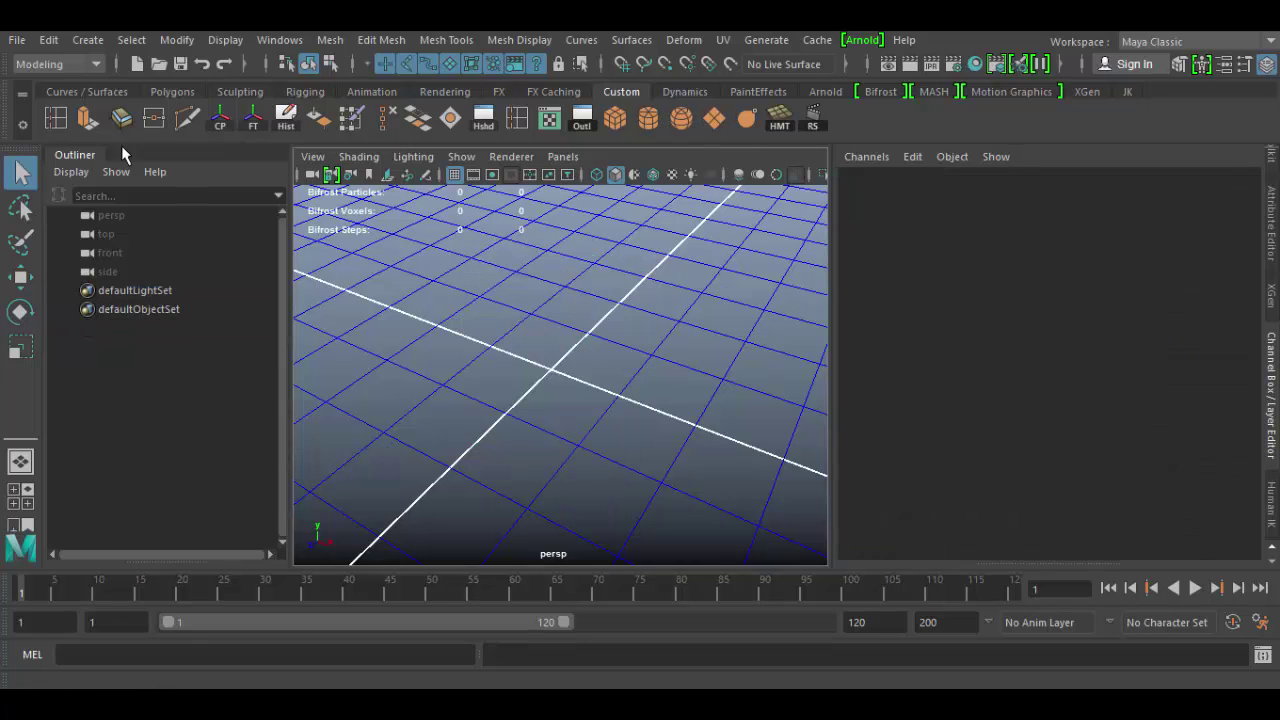
left_click(106, 44)
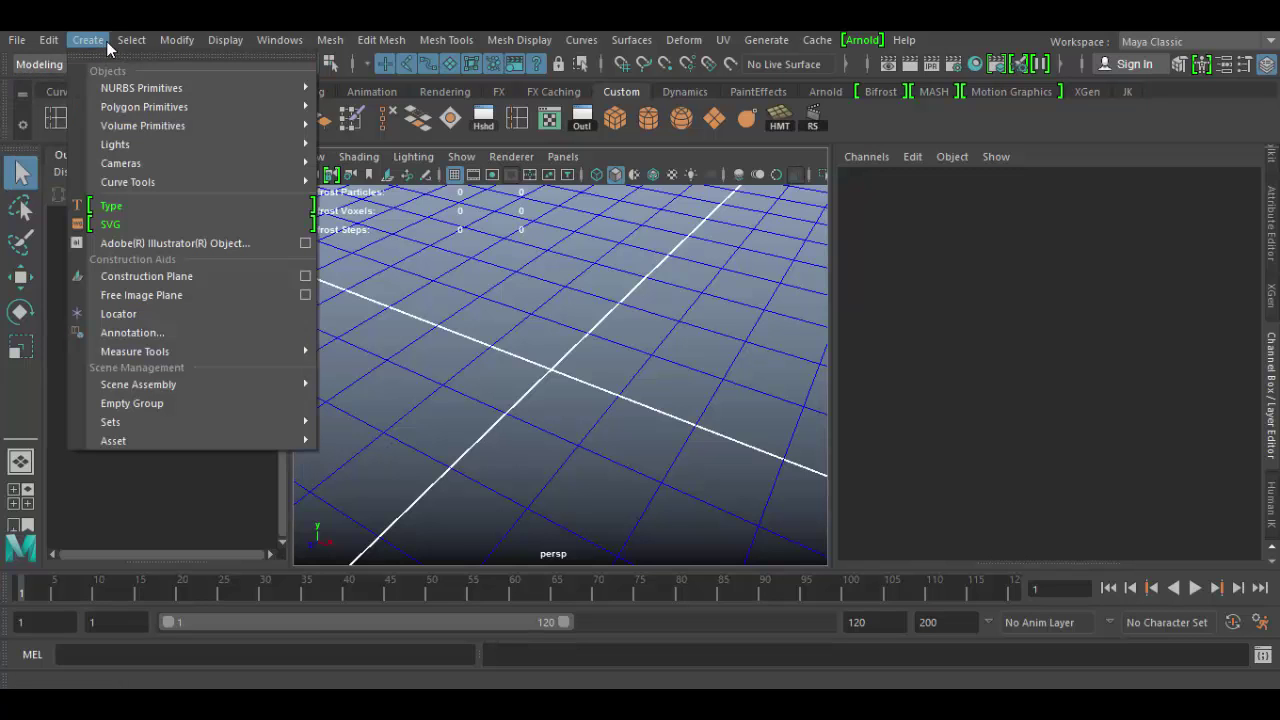
mouse_move(130, 107)
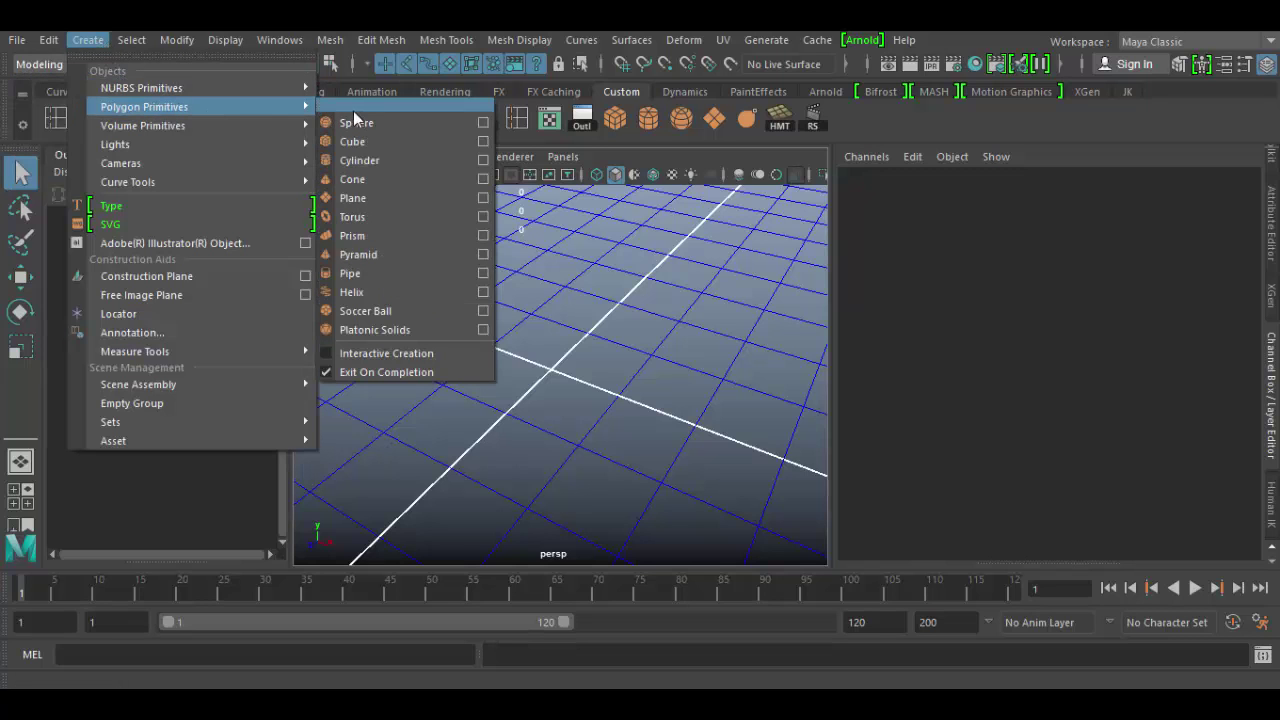
left_click(382, 355)
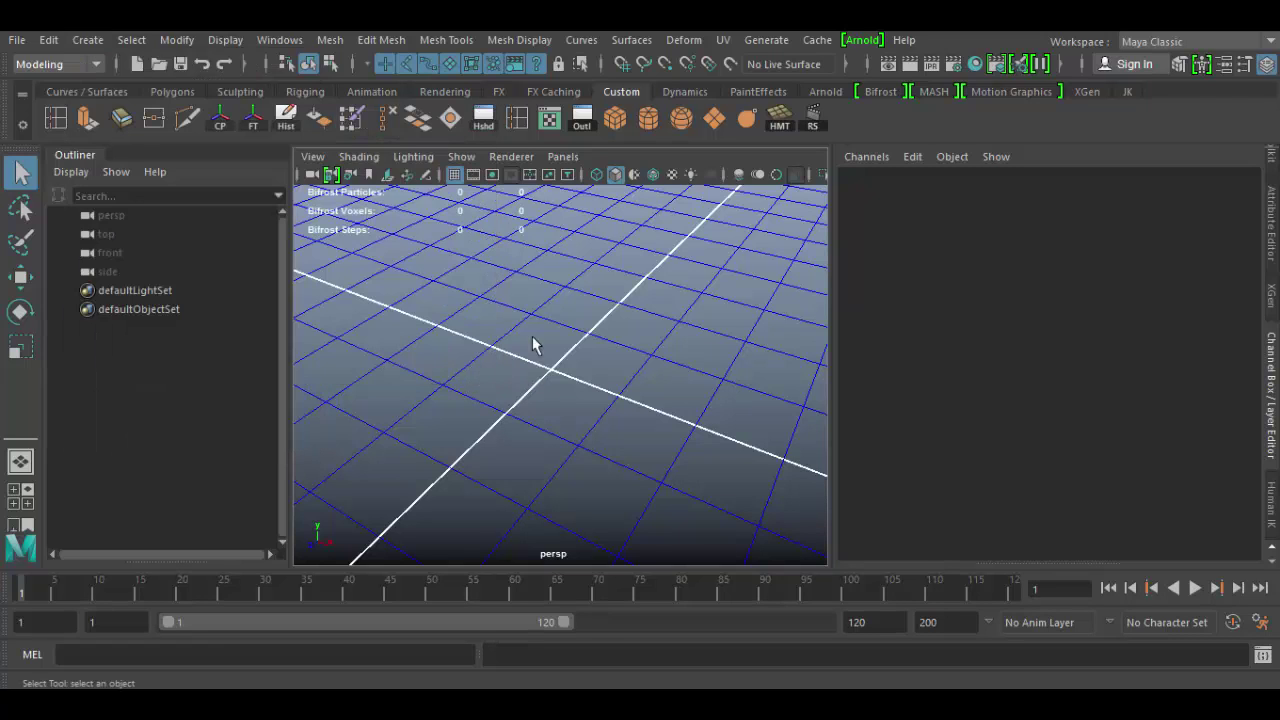
Draw a polygon torus interactively on the grid, centred at about X -0.58, Z -0.14, and give its ring a thickness.
left_click(87, 40)
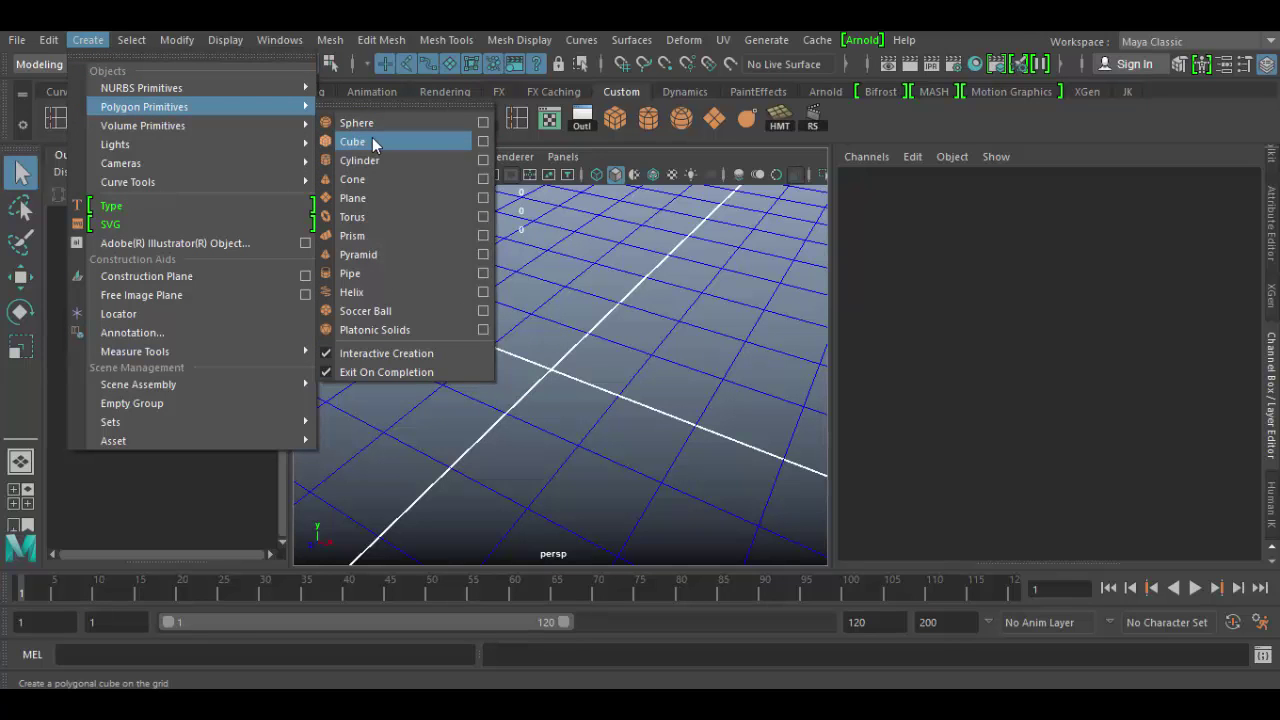
left_click(371, 217)
left_click_drag(514, 362, 629, 449)
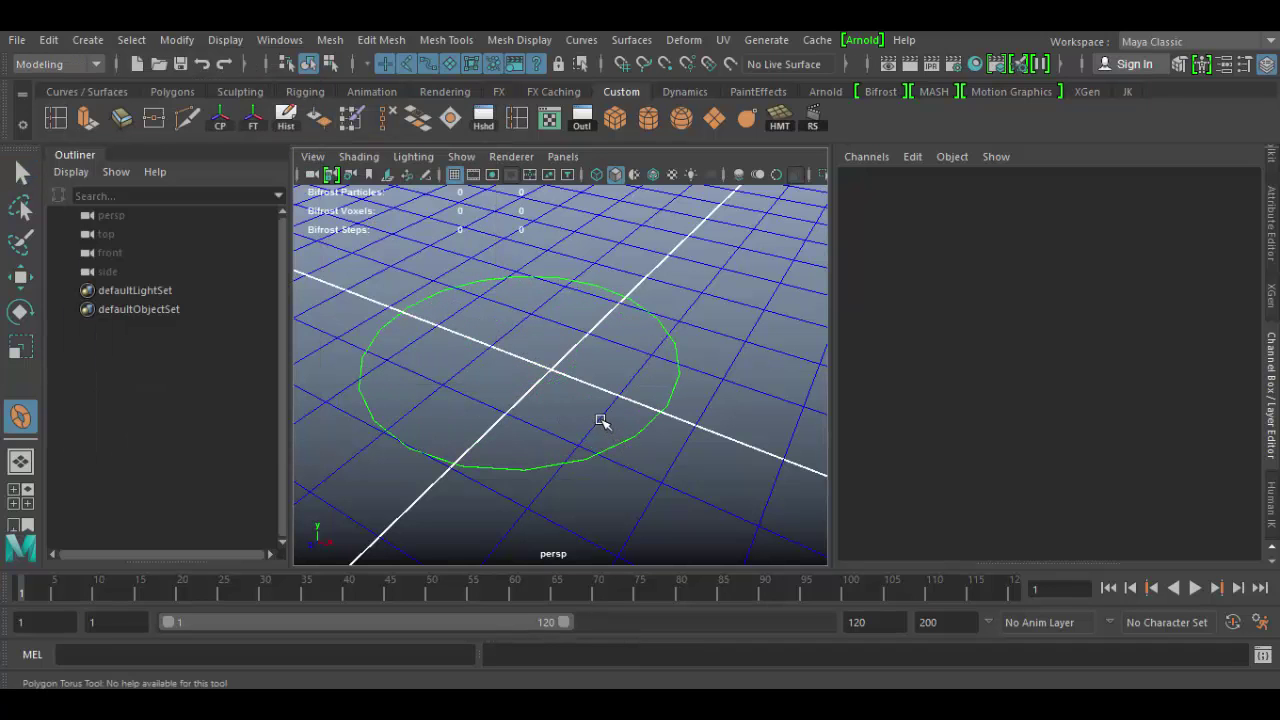
left_click_drag(548, 373, 606, 372)
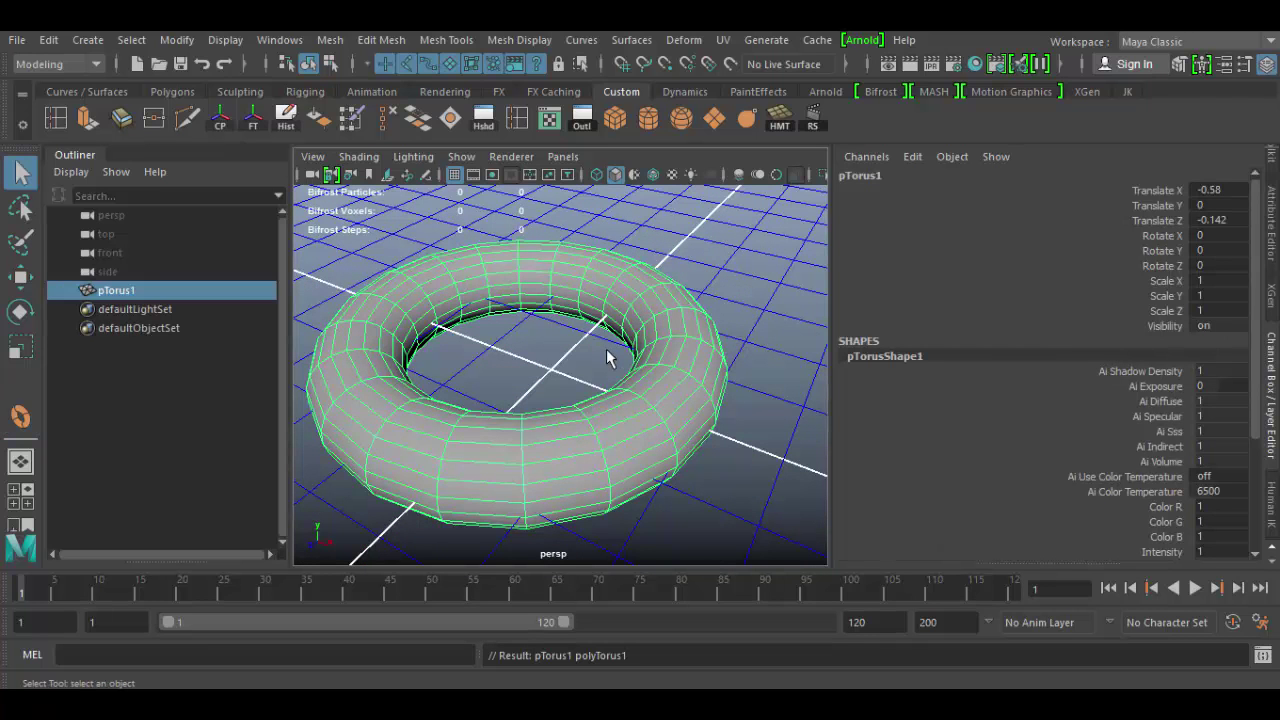
Delete the interactively drawn torus and turn off Interactive Creation for polygon primitives.
key("Delete")
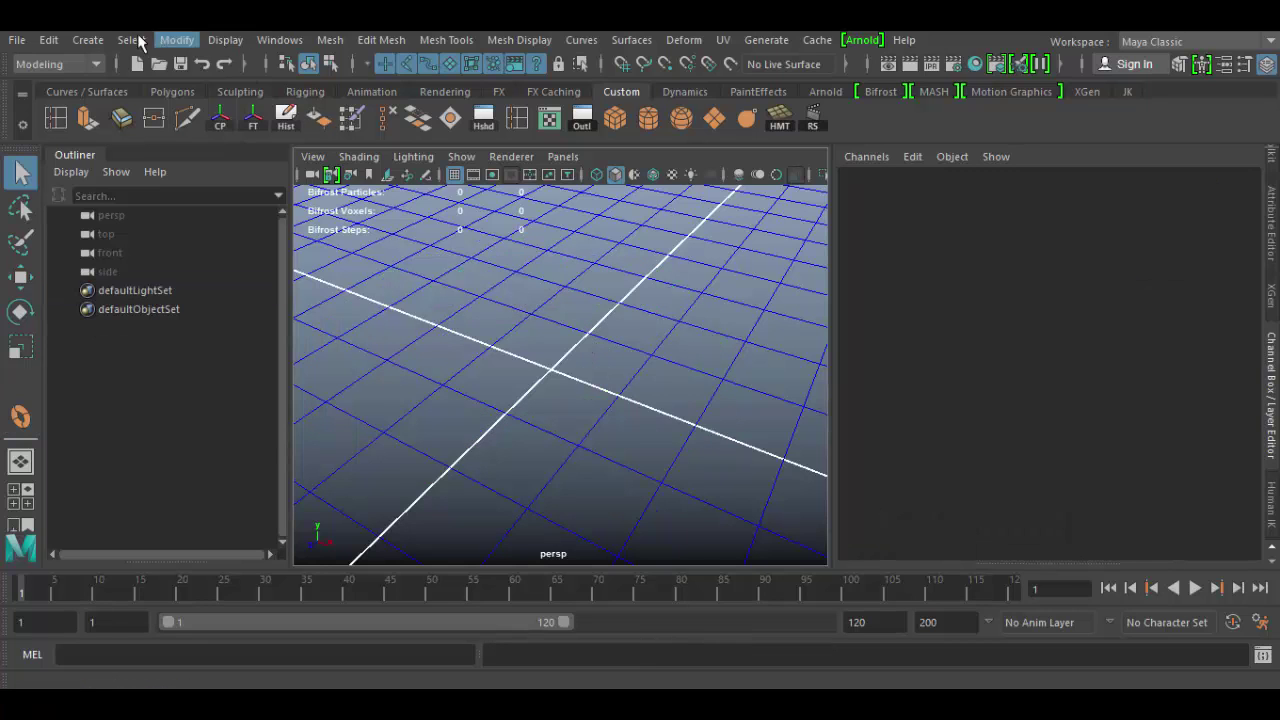
left_click(90, 40)
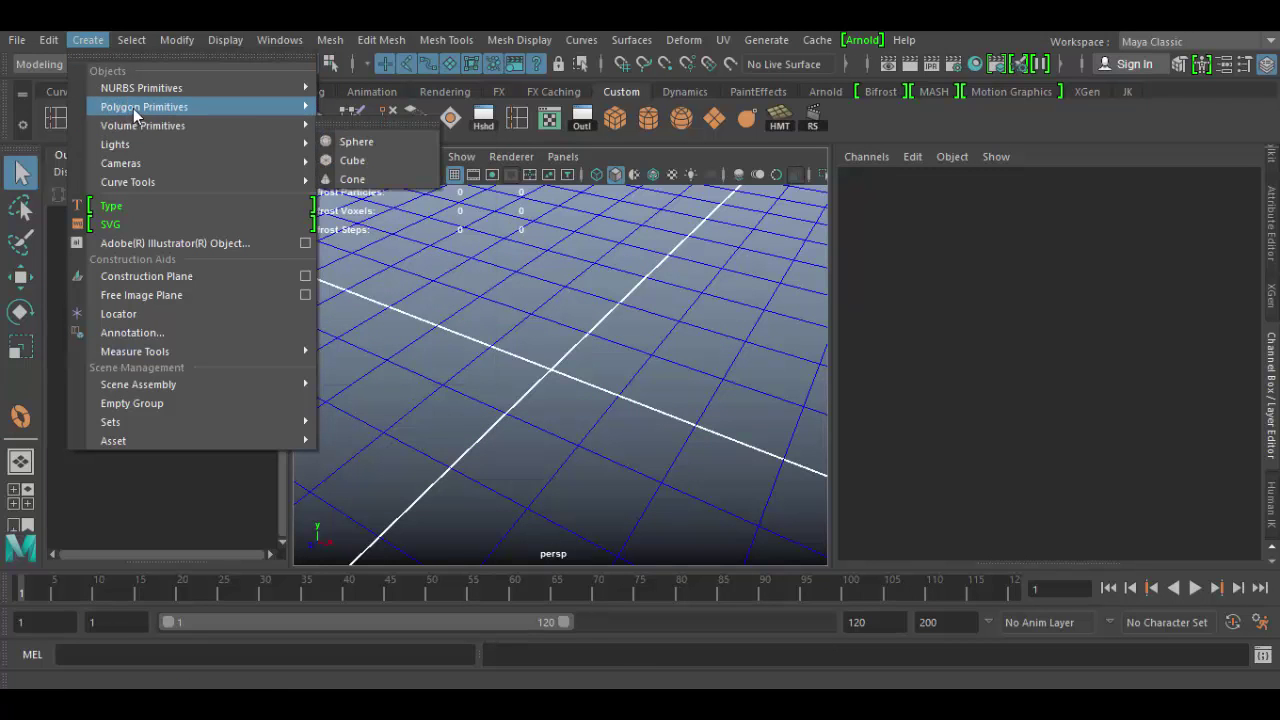
mouse_move(145, 107)
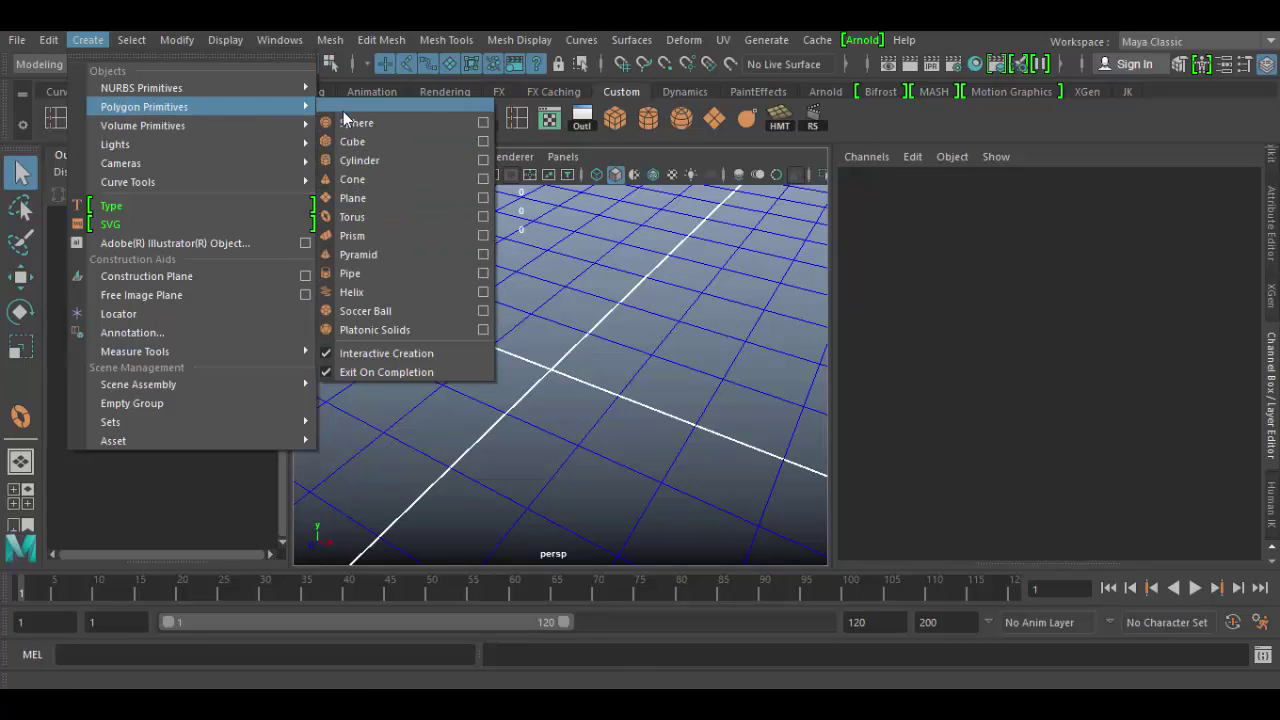
left_click(327, 356)
Create a default polygon torus at the origin.
left_click(89, 40)
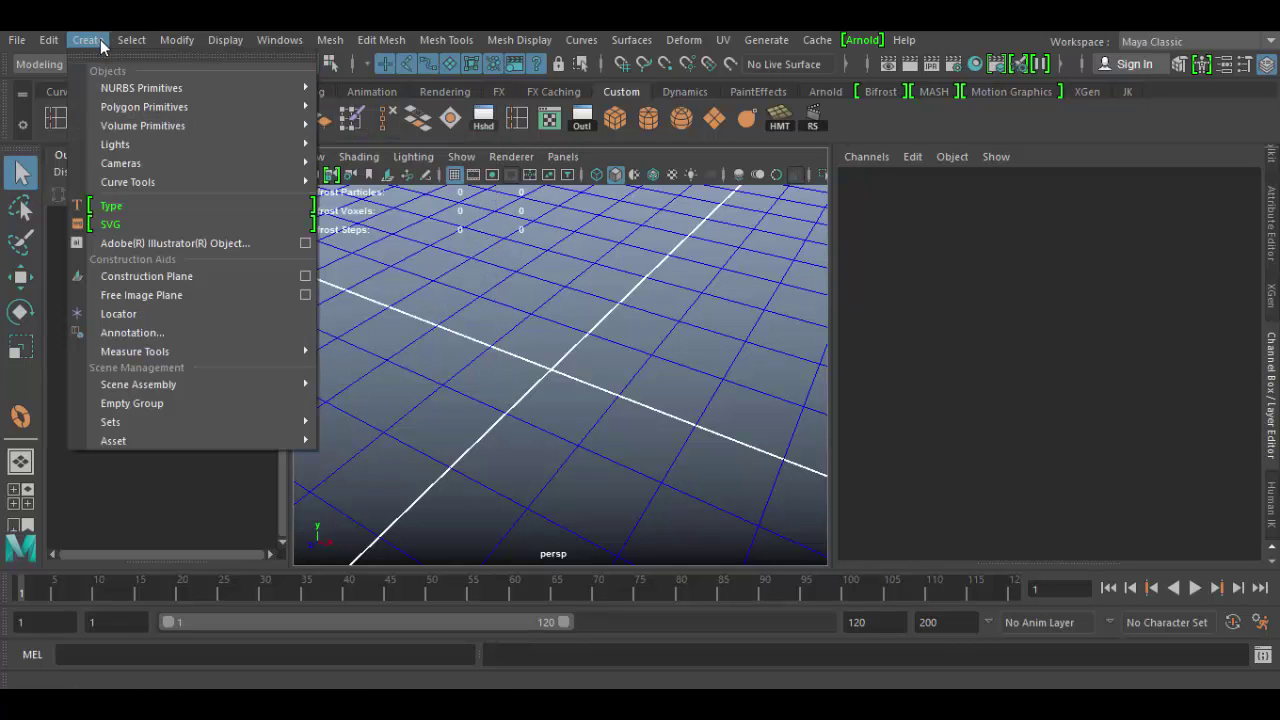
mouse_move(145, 106)
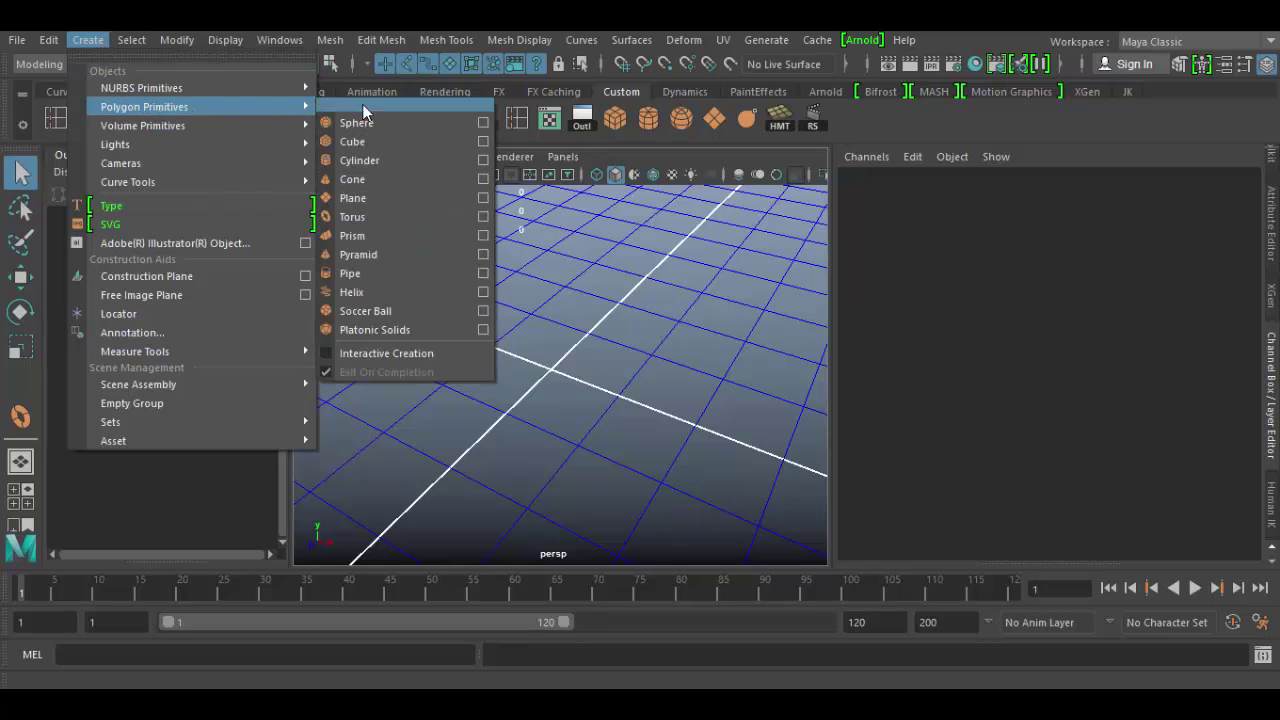
left_click(364, 218)
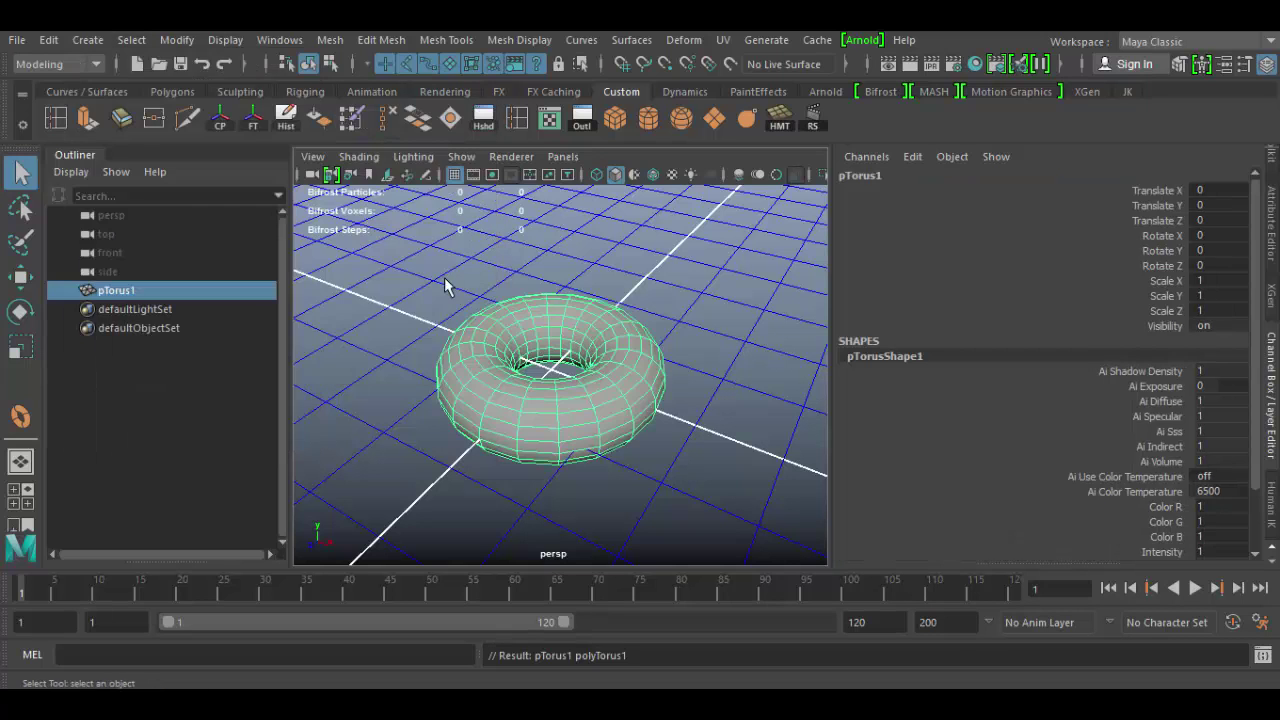
Set the torus's Section Radius to 0.4 in its polyTorus1 inputs and test the Twist attribute interactively.
scroll(1090, 412, "down", 2)
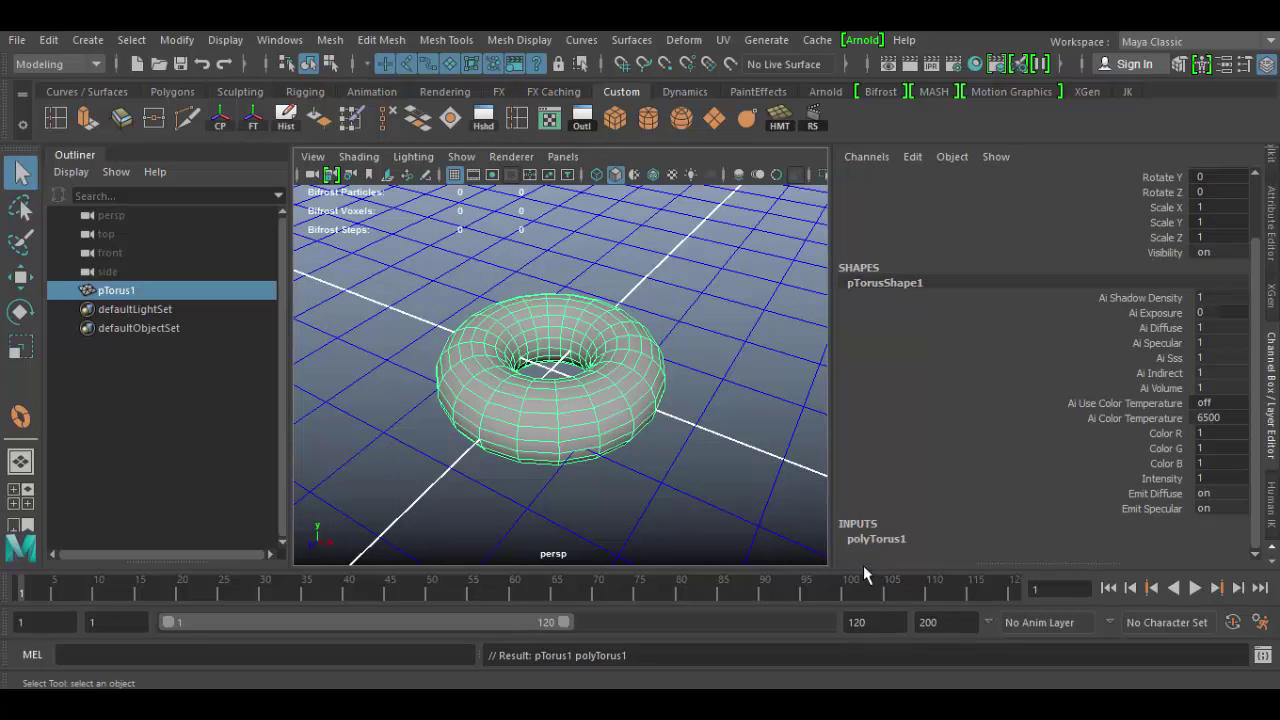
left_click(889, 541)
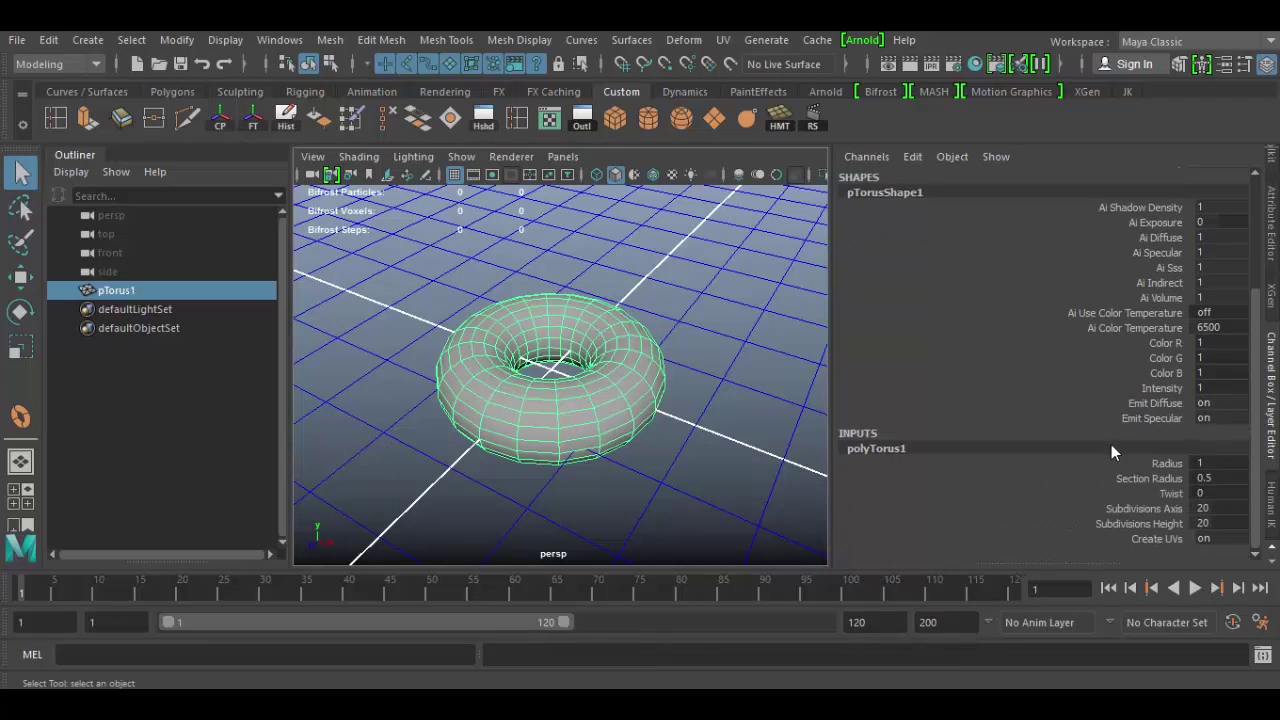
left_click(1155, 476)
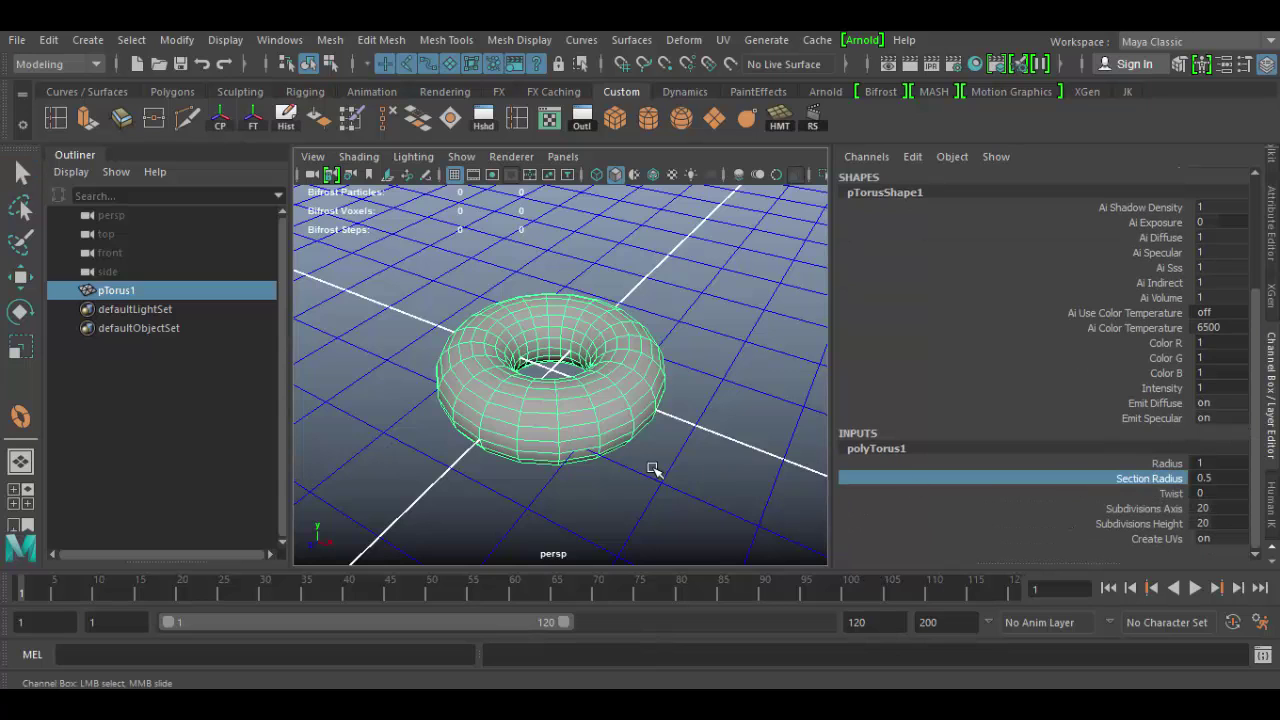
mouse_move(655, 468)
middle_mouse_down()
mouse_move(672, 467)
mouse_move(659, 467)
middle_mouse_up()
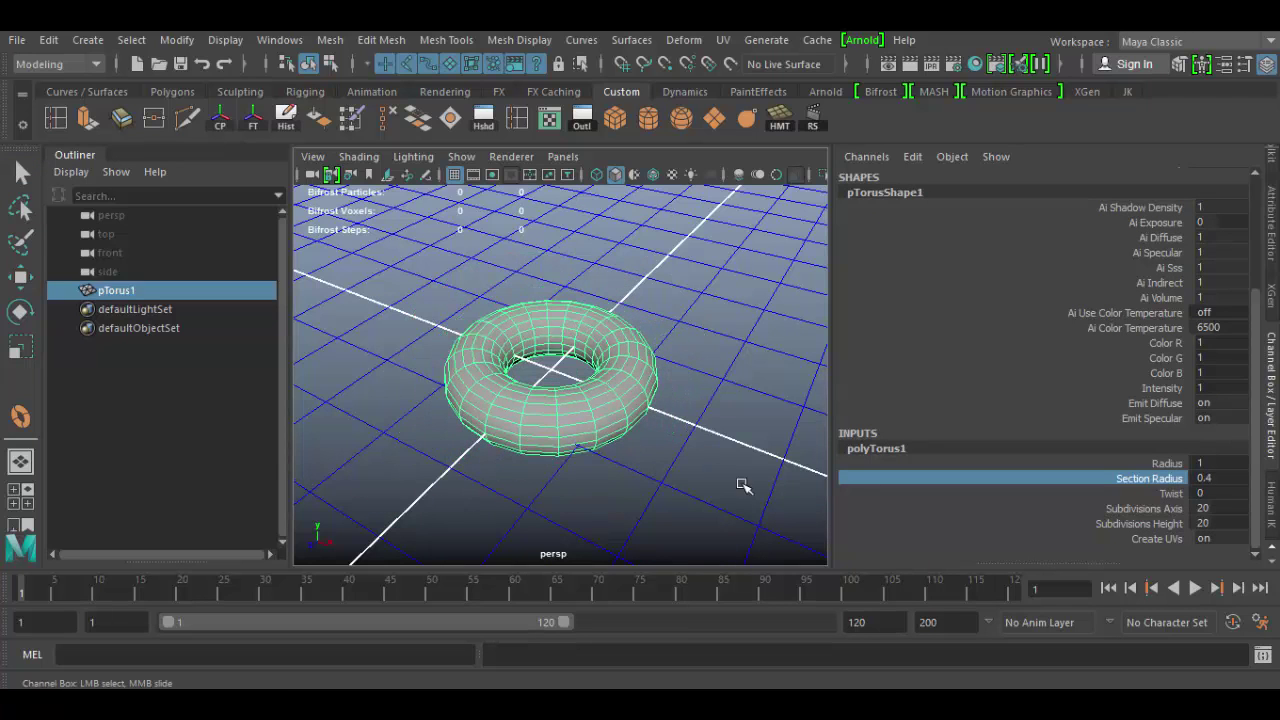
left_click(1175, 494)
middle_click_drag(748, 486, 685, 487)
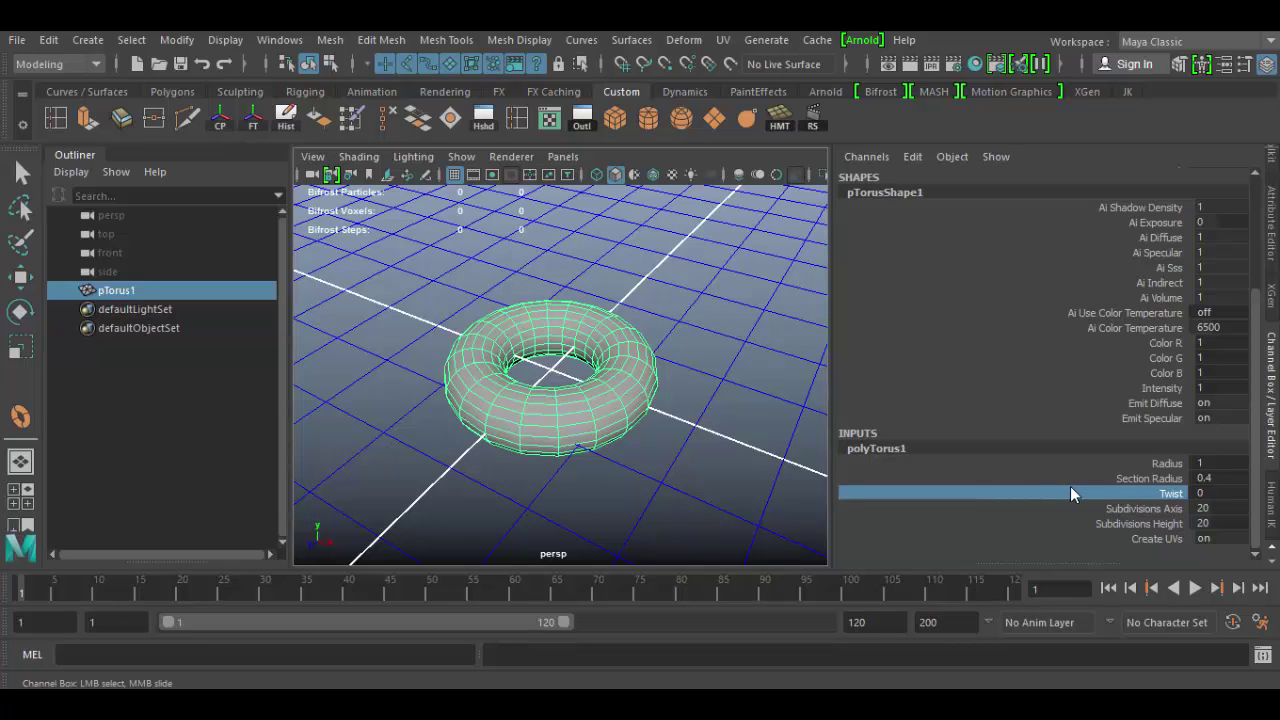
Set the torus's Subdivisions Axis to 32 and Subdivisions Height to 8, and inspect the resulting mesh from several angles.
left_click(1150, 508)
middle_click_drag(685, 477, 795, 473)
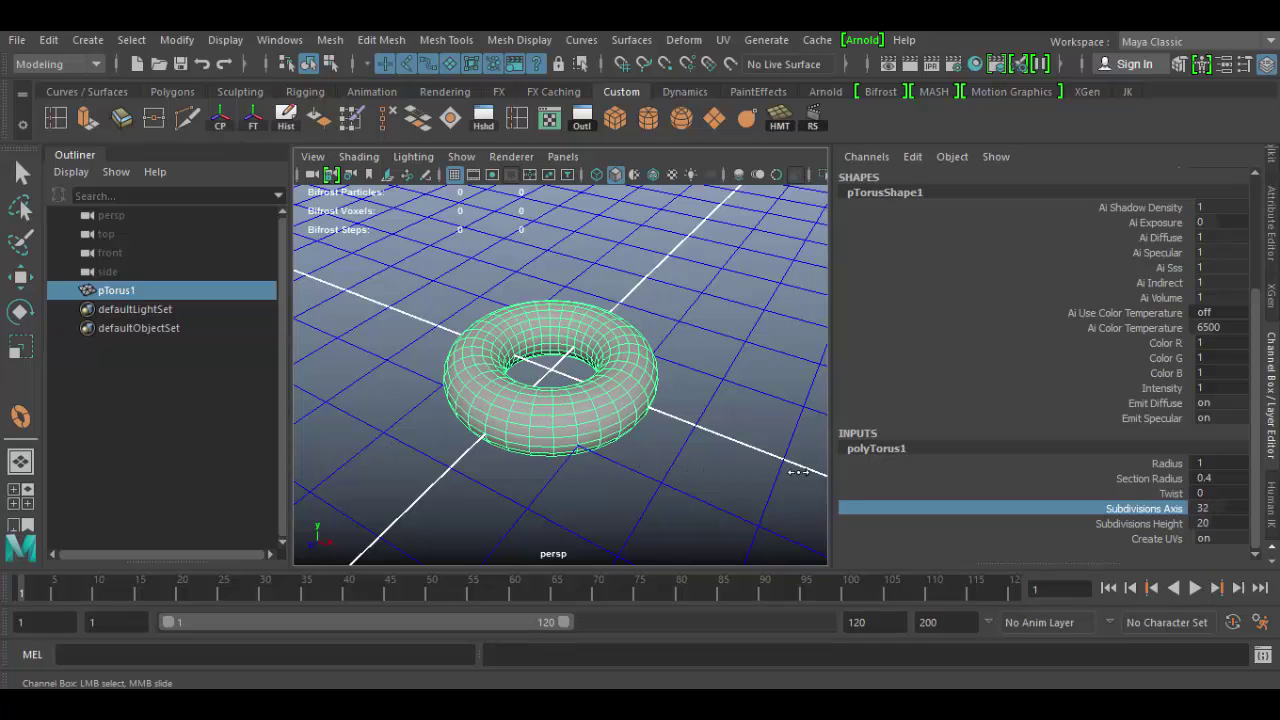
left_click(1165, 524)
middle_click_drag(720, 449, 590, 452)
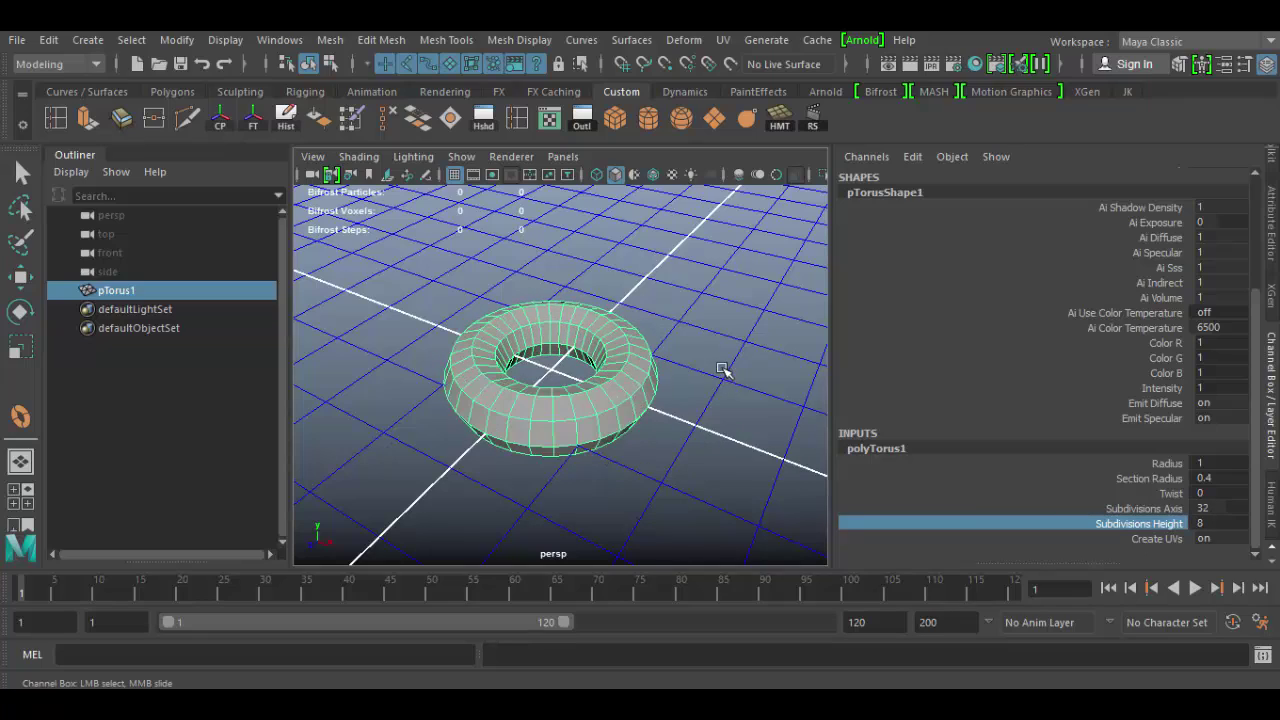
left_click_drag(726, 366, 574, 366, "alt")
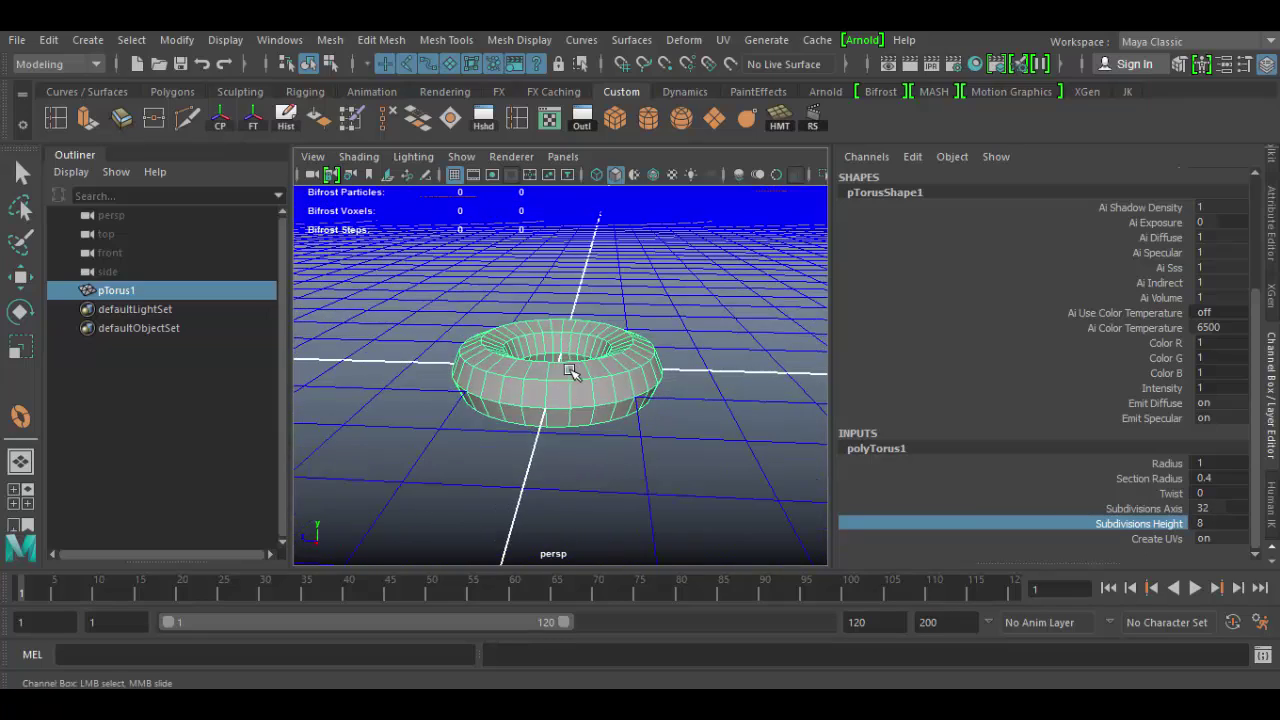
right_click_drag(574, 366, 606, 491, "alt")
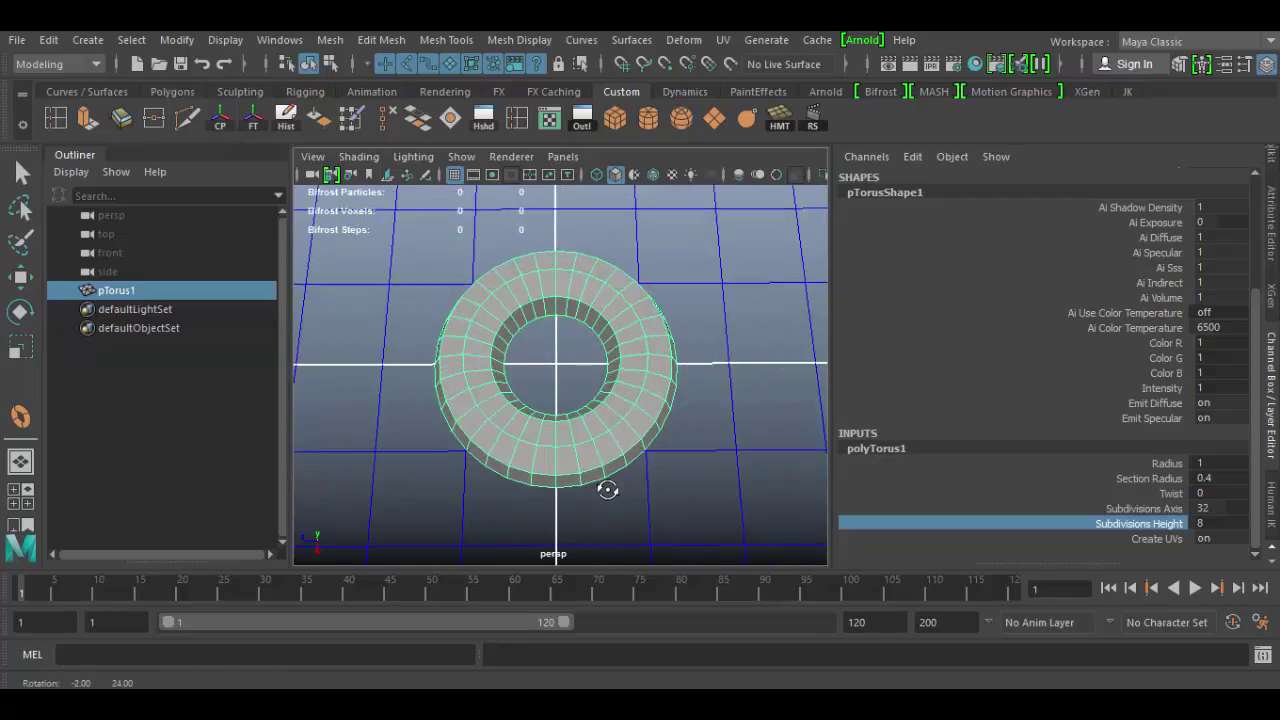
left_click_drag(606, 491, 590, 408, "alt")
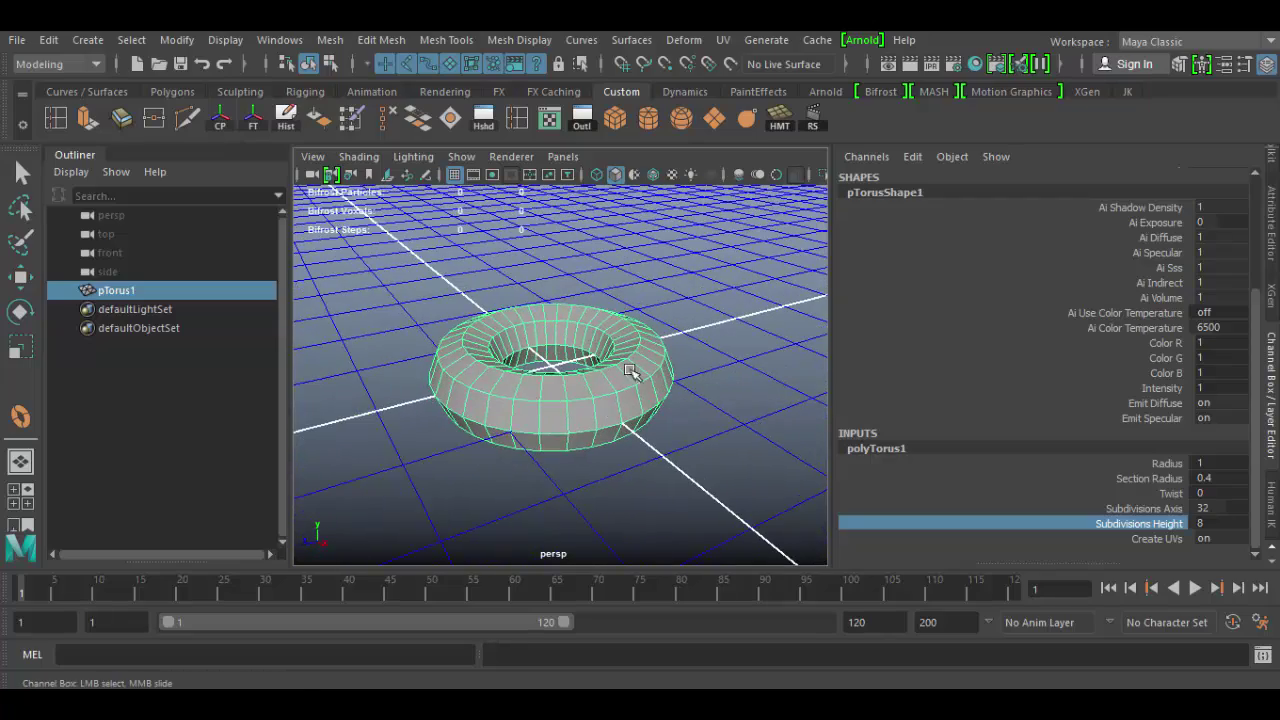
left_click_drag(726, 423, 554, 466, "alt")
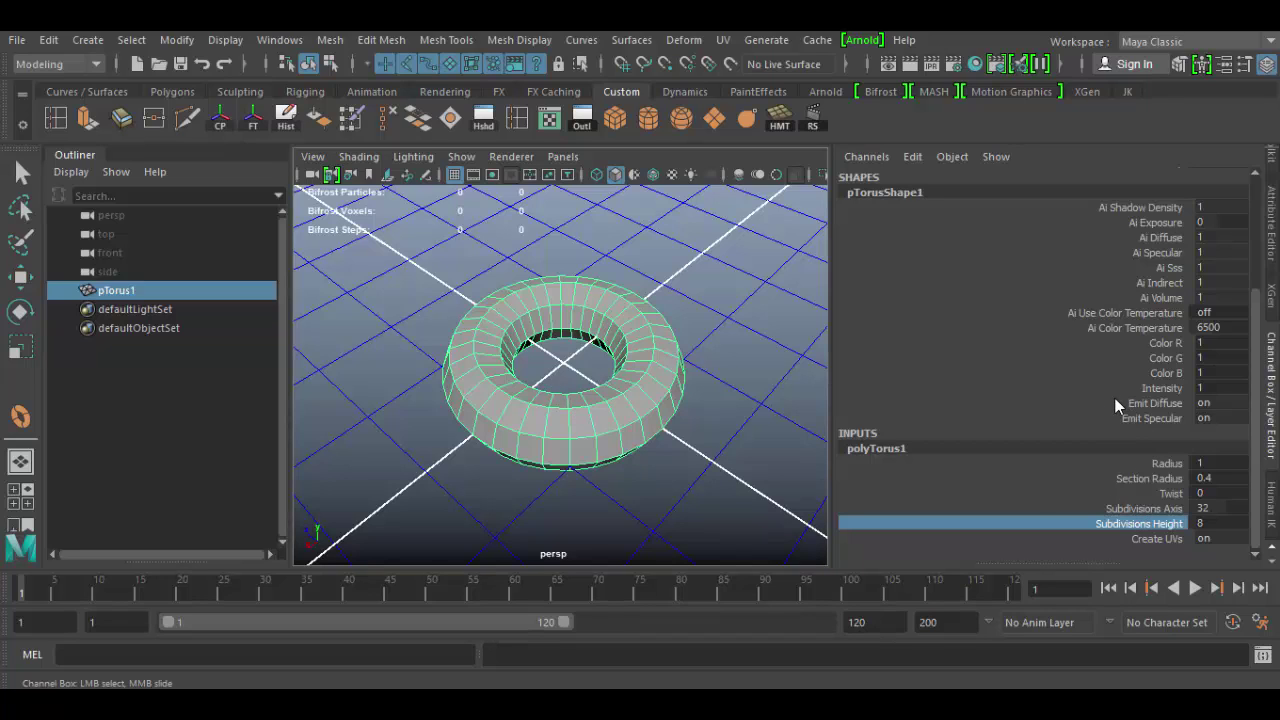
double_click(1215, 523)
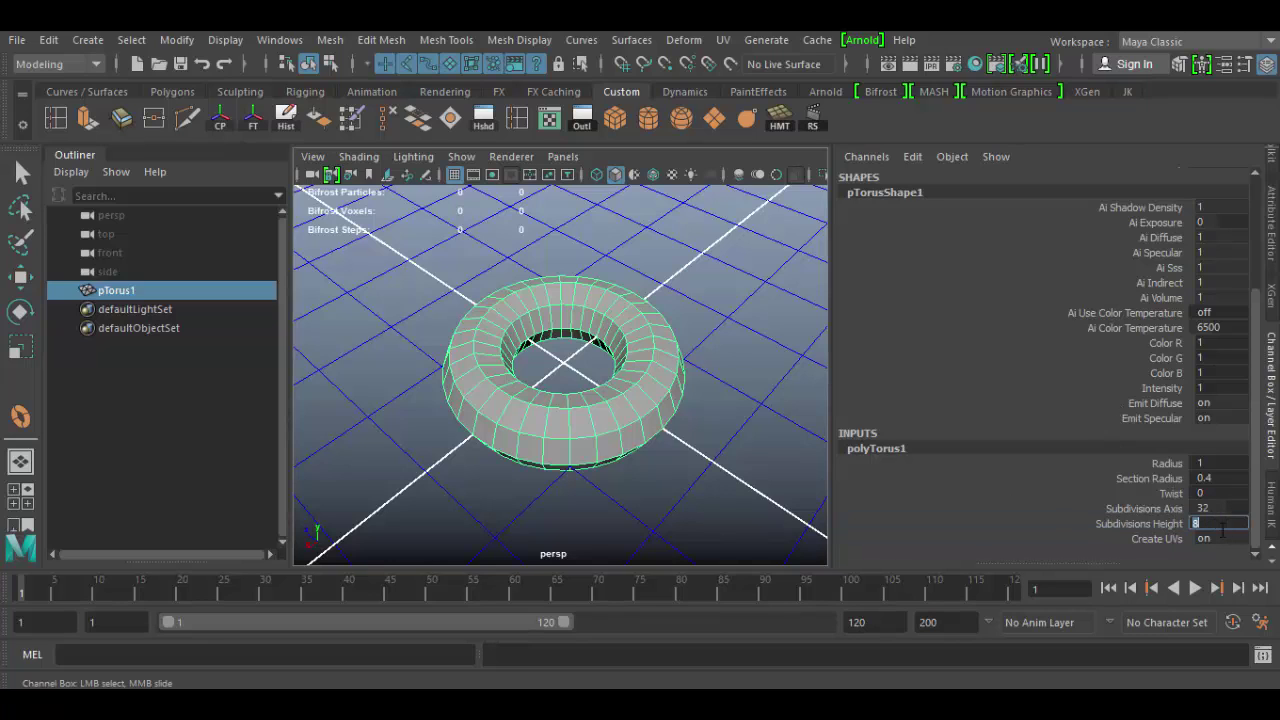
Hide the torus by setting its Visibility attribute to off.
scroll(1177, 486, "up", 5)
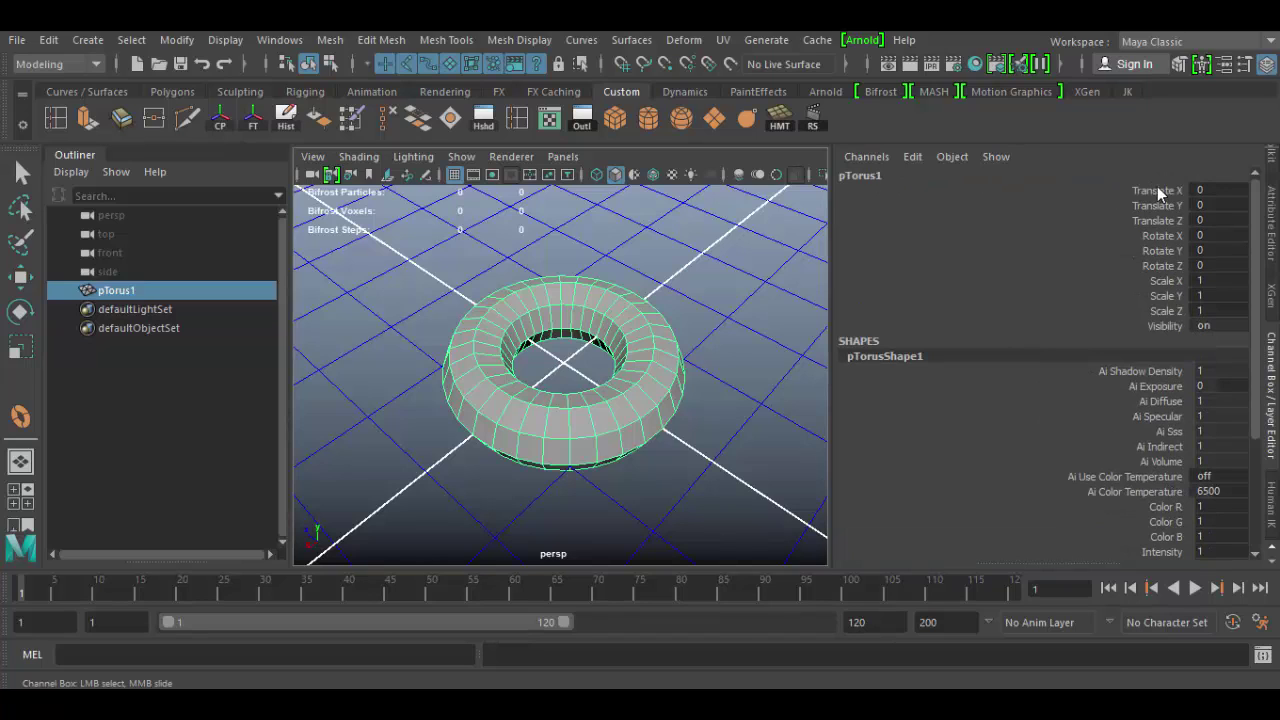
left_click_drag(1157, 186, 1162, 335)
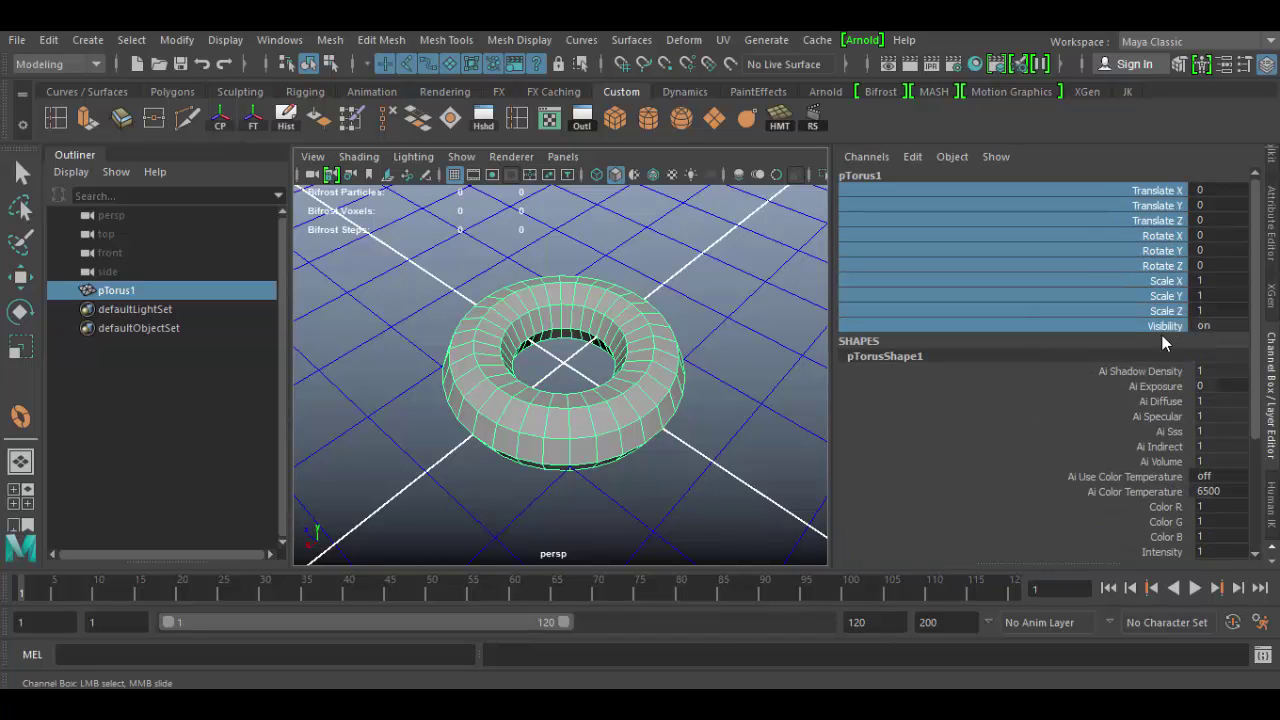
double_click(1212, 327)
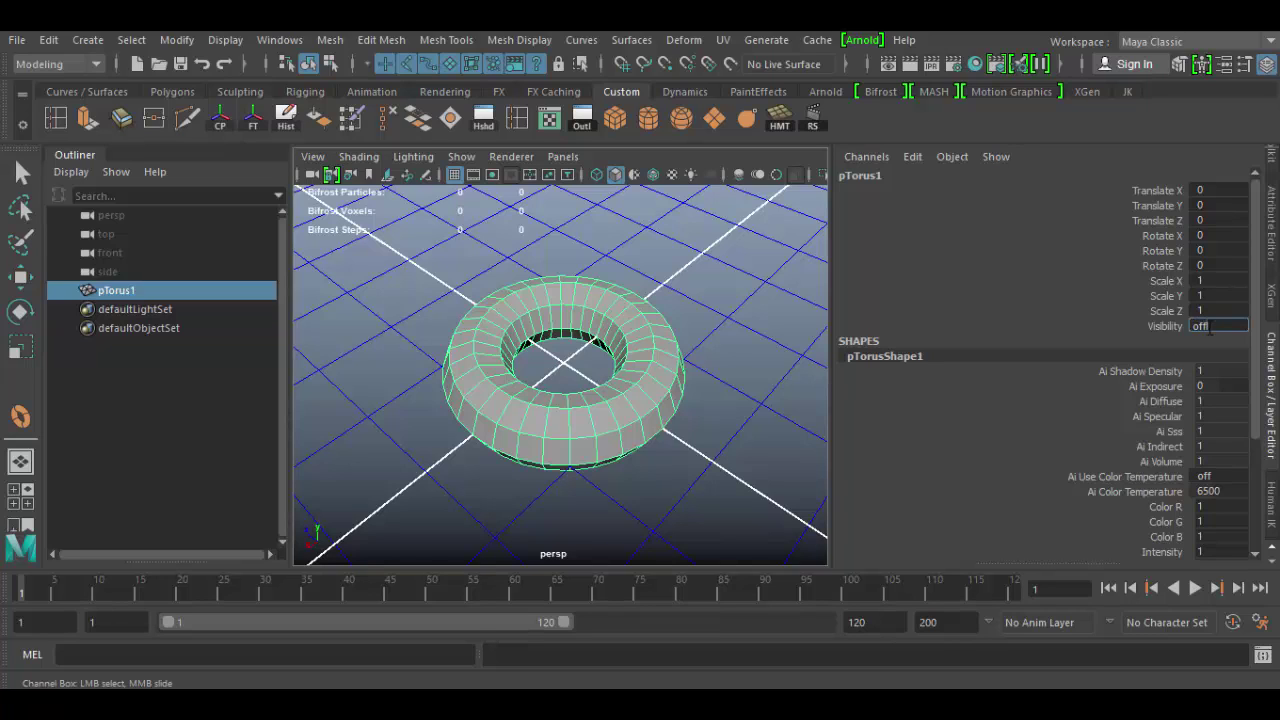
key("Return")
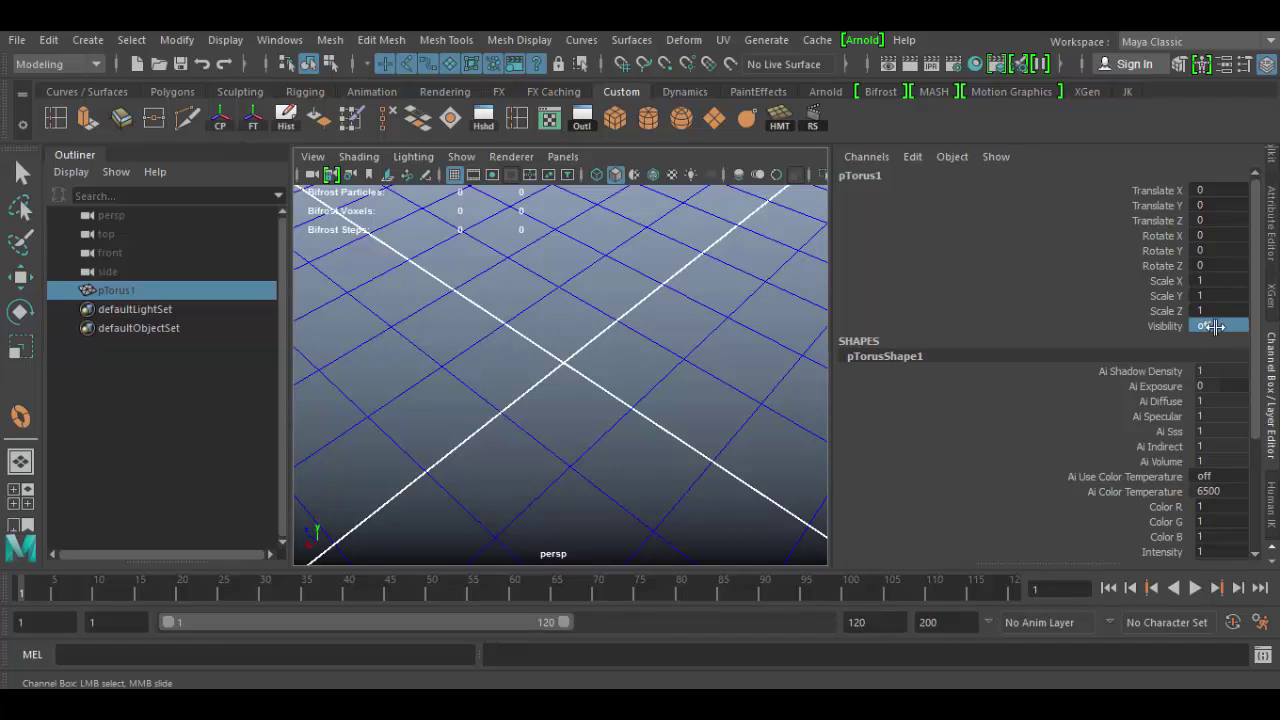
Make the torus visible again by setting its Visibility attribute to on.
double_click(1222, 326)
key("Return")
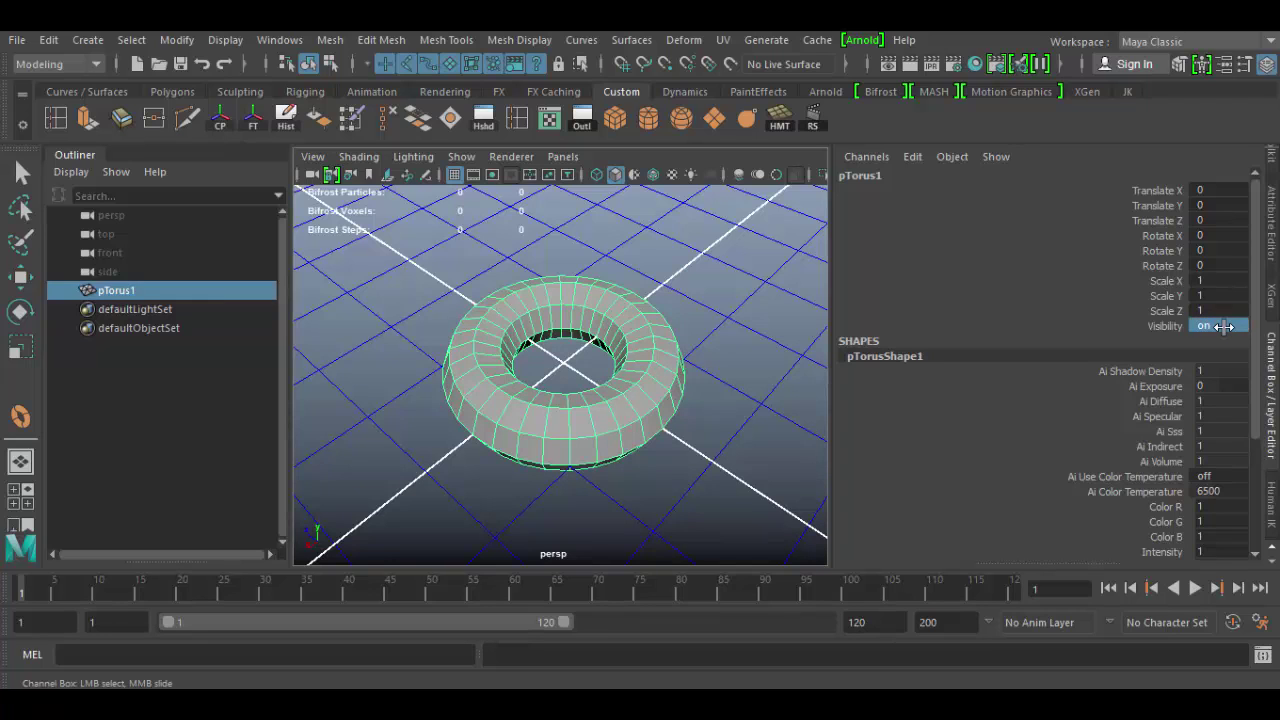
double_click(1224, 326)
key("Return")
type("1")
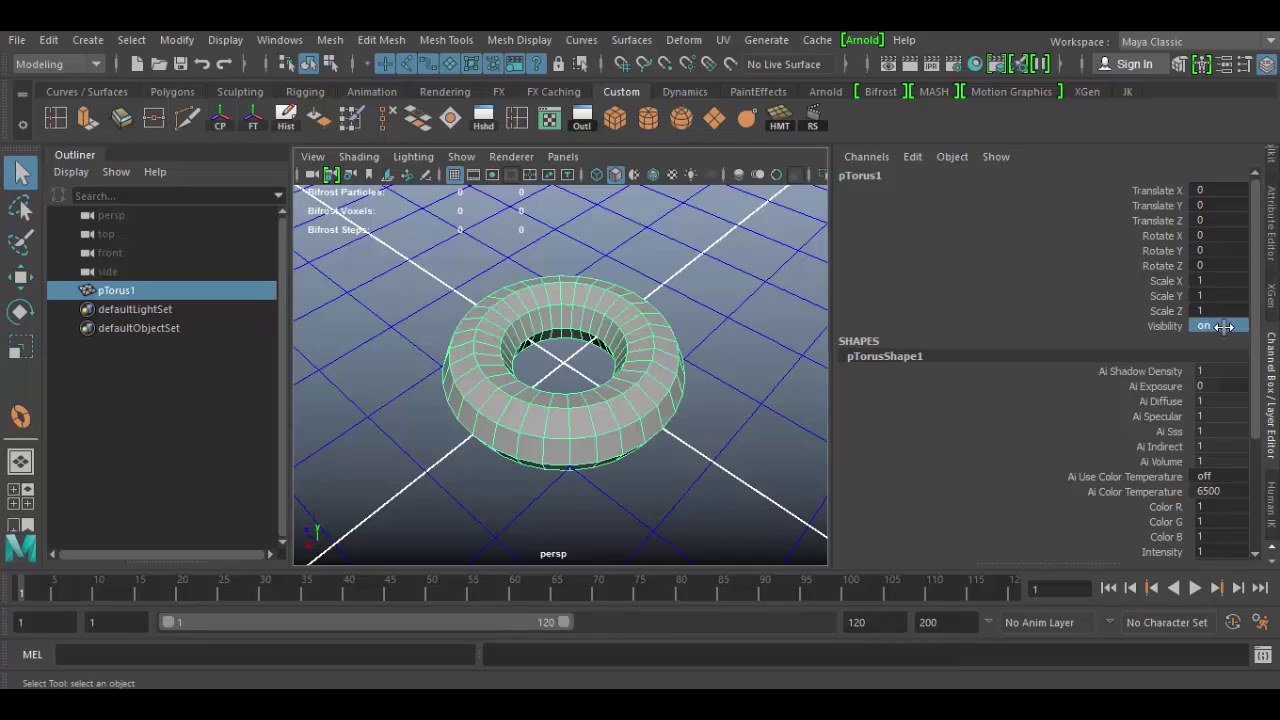
left_click(686, 437)
left_click(618, 391)
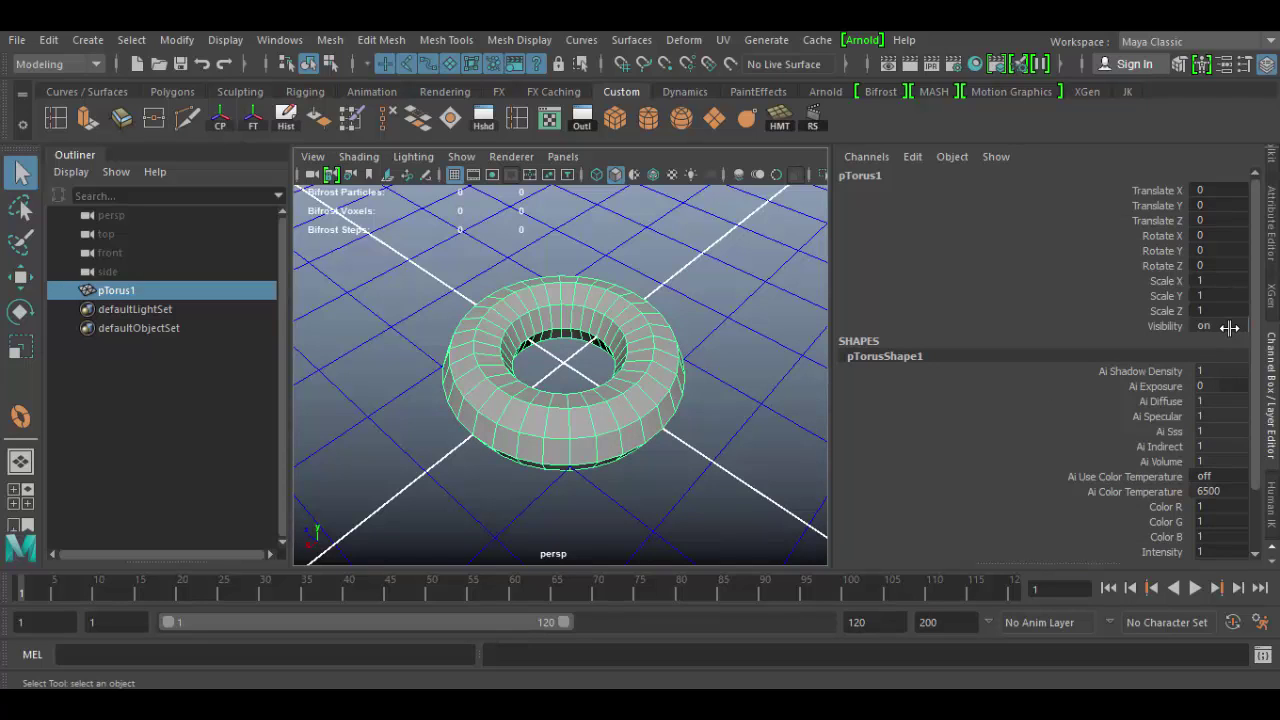
Hide the selected torus with the hide command, and unhide it while it is selected in the Outliner.
left_click(116, 294)
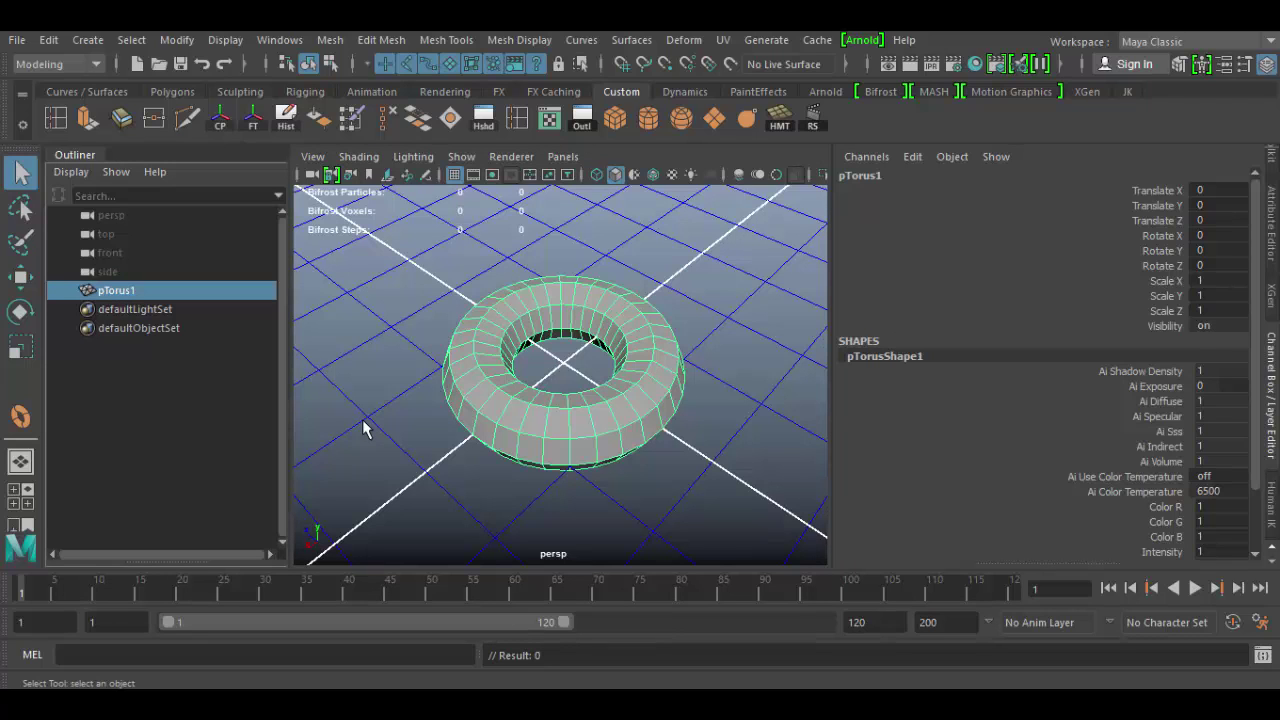
key("ctrl+h")
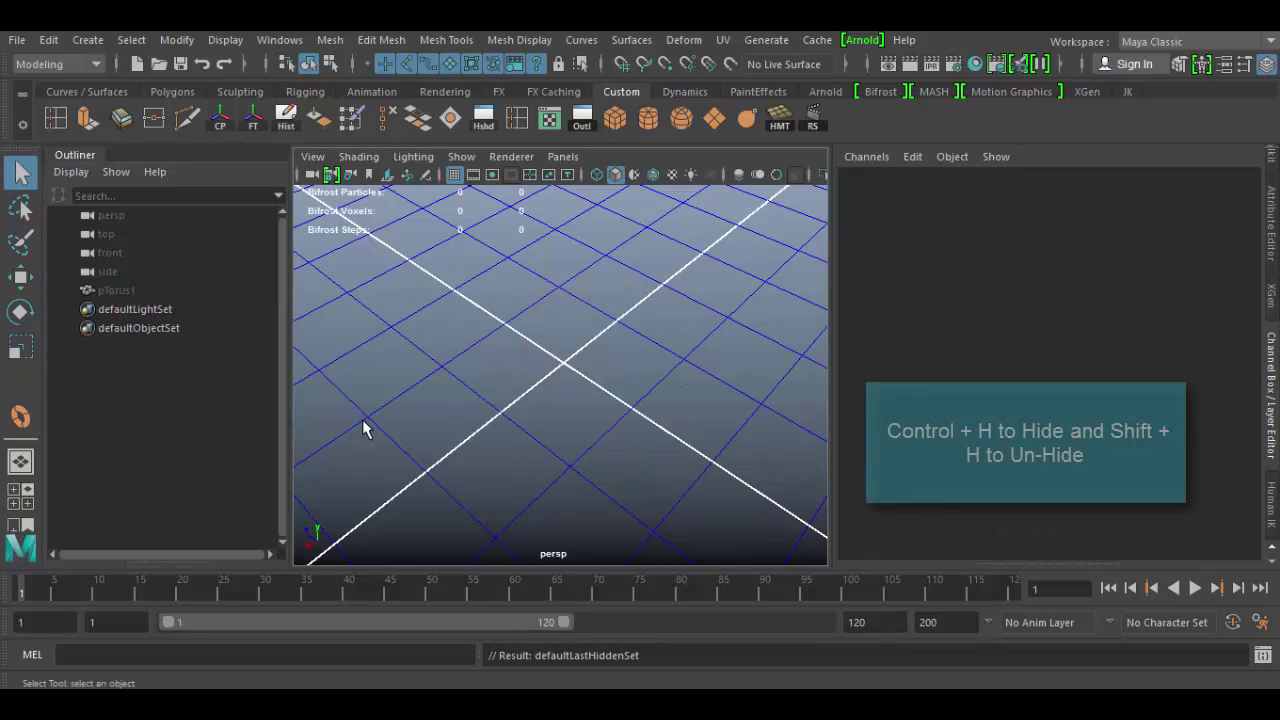
left_click(120, 290)
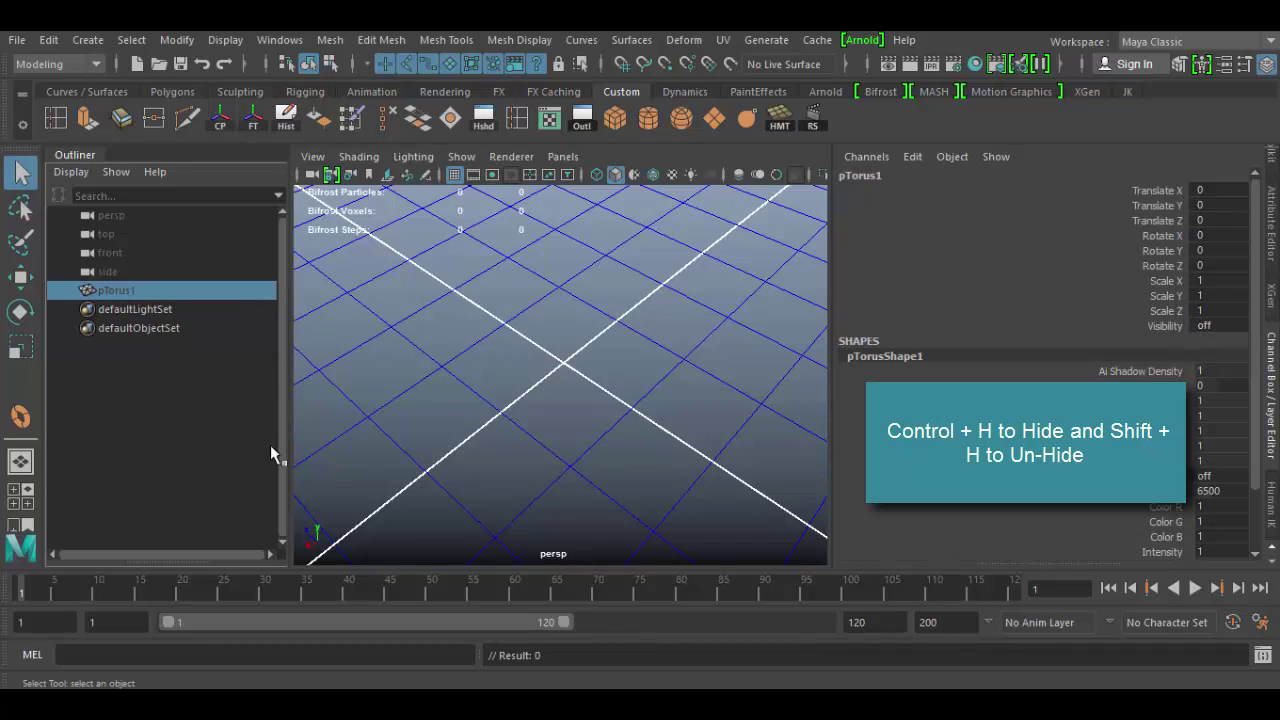
key("shift+h")
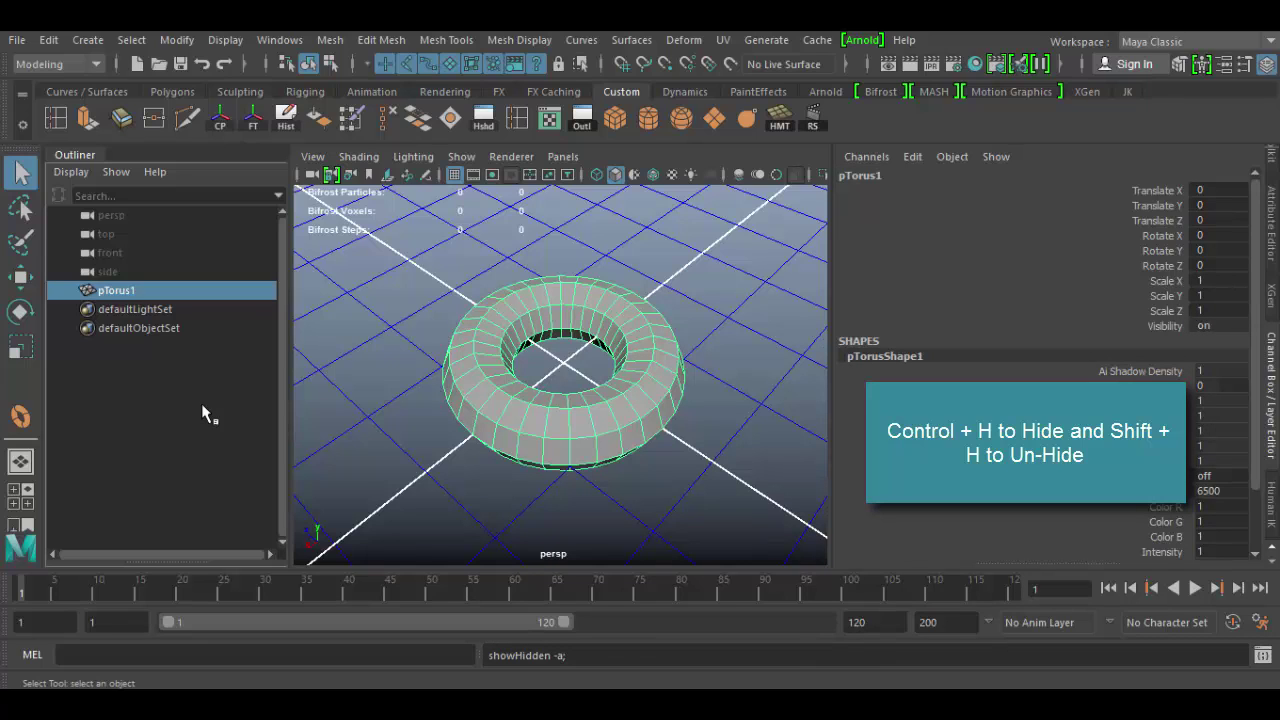
left_click(335, 432)
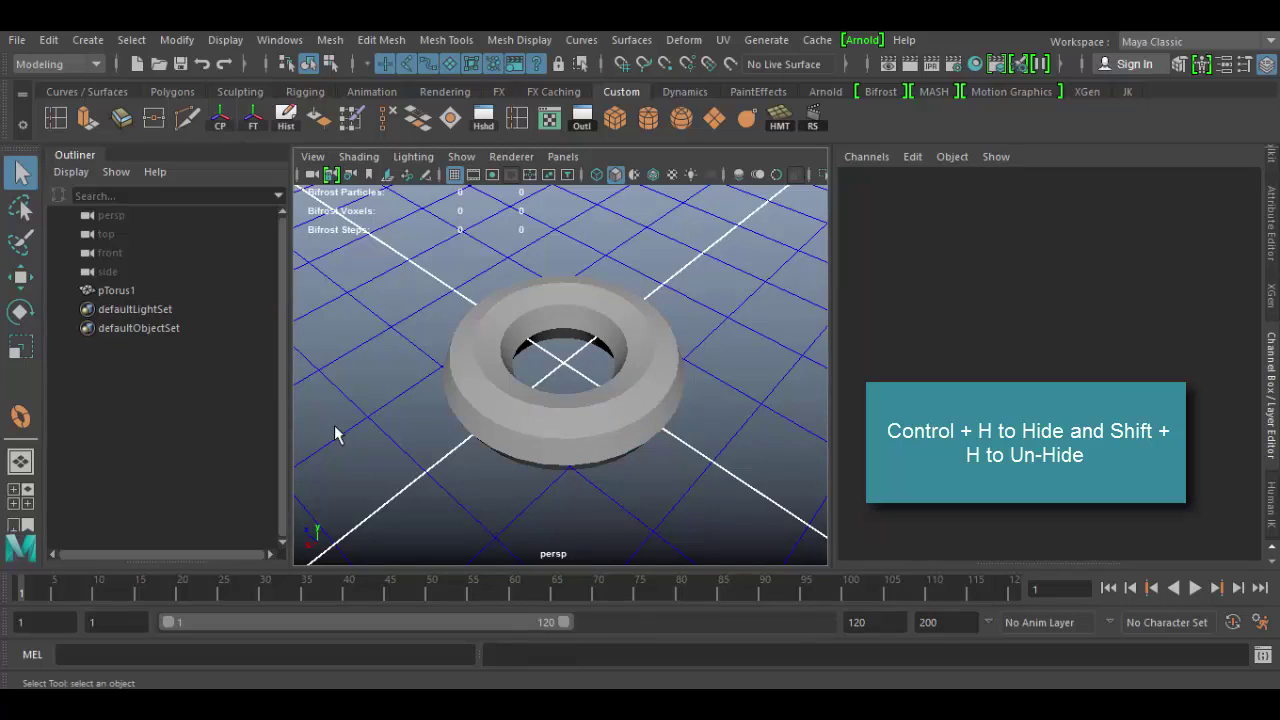
left_click(513, 395)
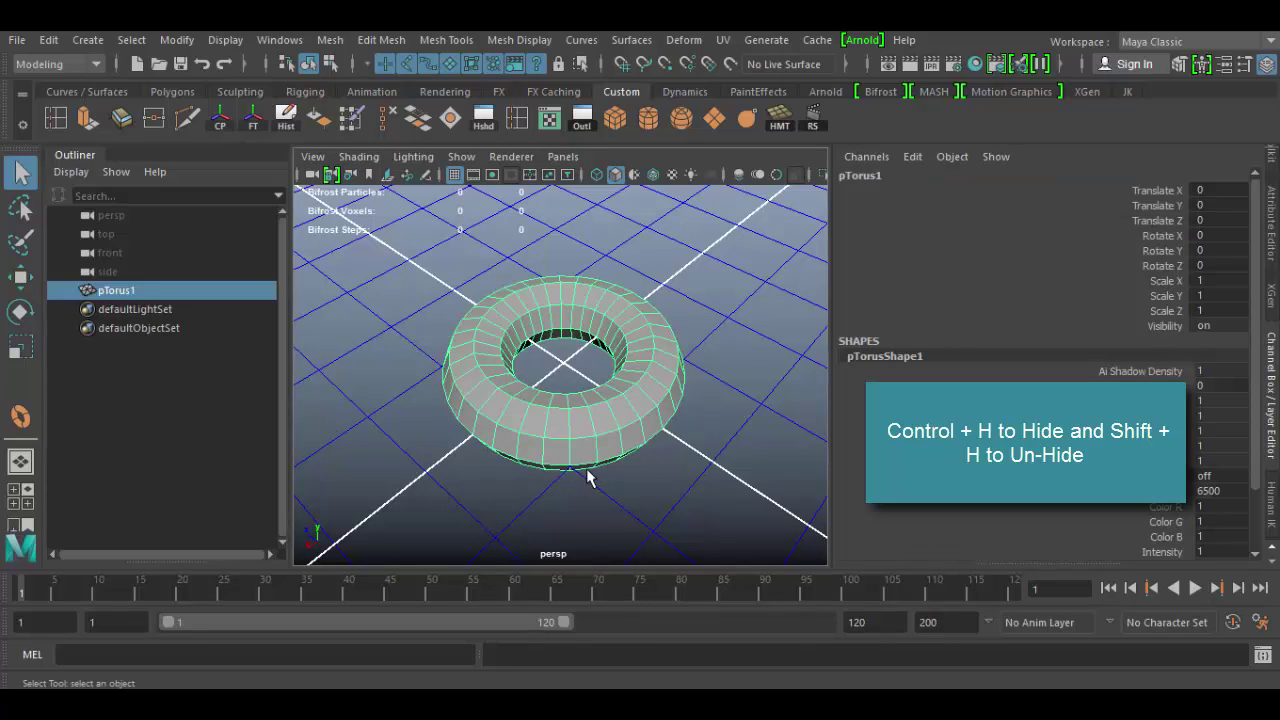
Test the Translate X channel by sliding the torus to about -2.6, and reset Translate X to 0.
left_click(1160, 190)
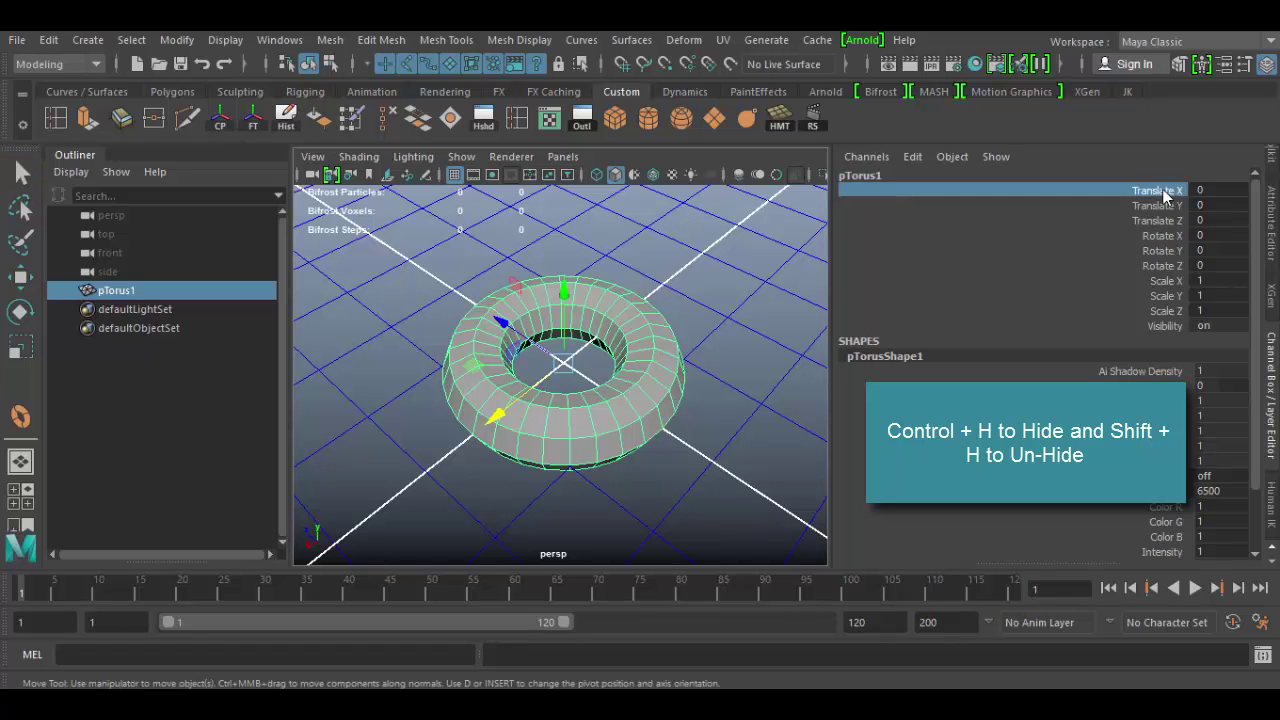
middle_click_drag(714, 354, 1037, 377)
key("ctrl+h")
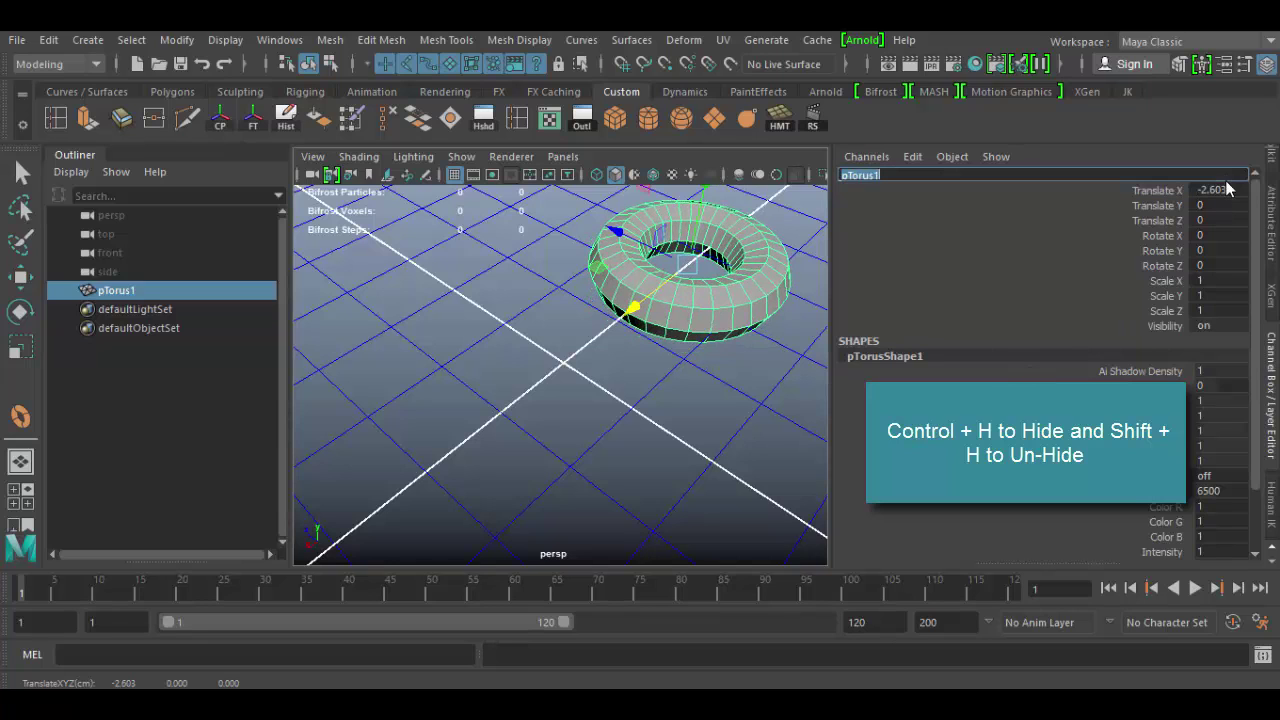
double_click(1226, 190)
type("0")
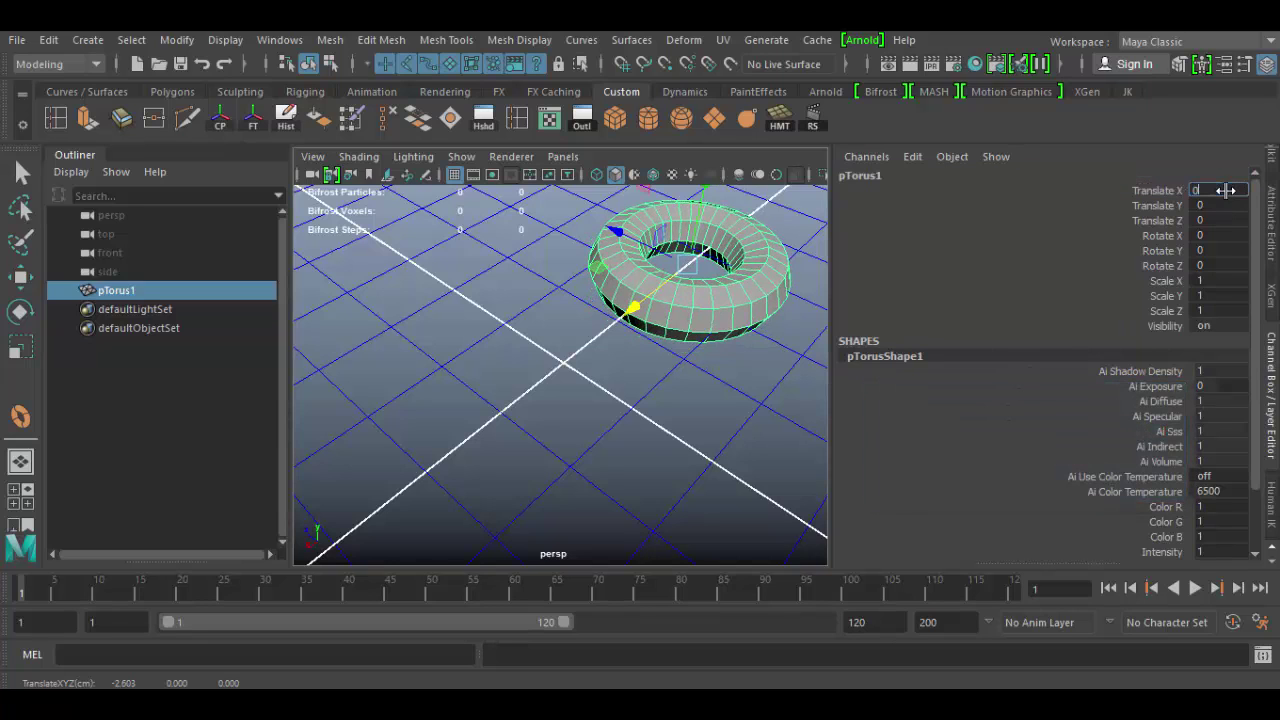
key("Return")
Test the Translate Y channel by moving the torus down to about -3.04 and back up, and reset Translate Y to 0.
left_click(1160, 205)
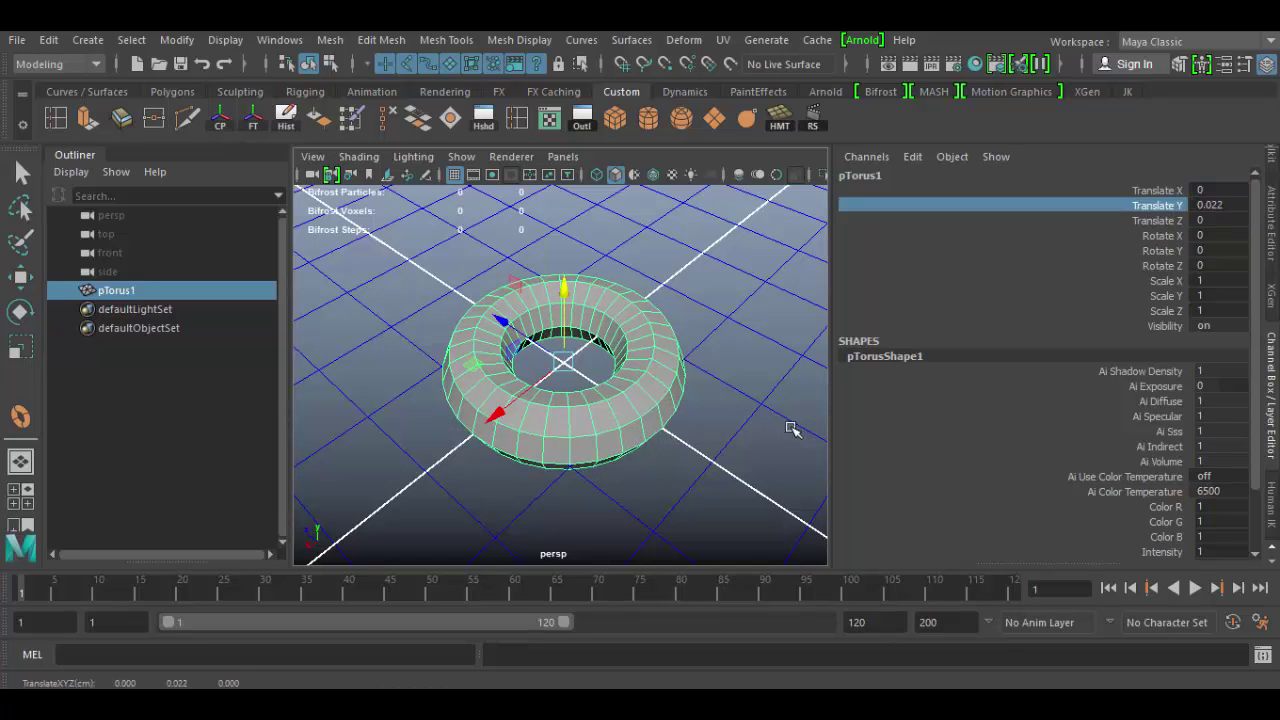
middle_click_drag(790, 430, 629, 429)
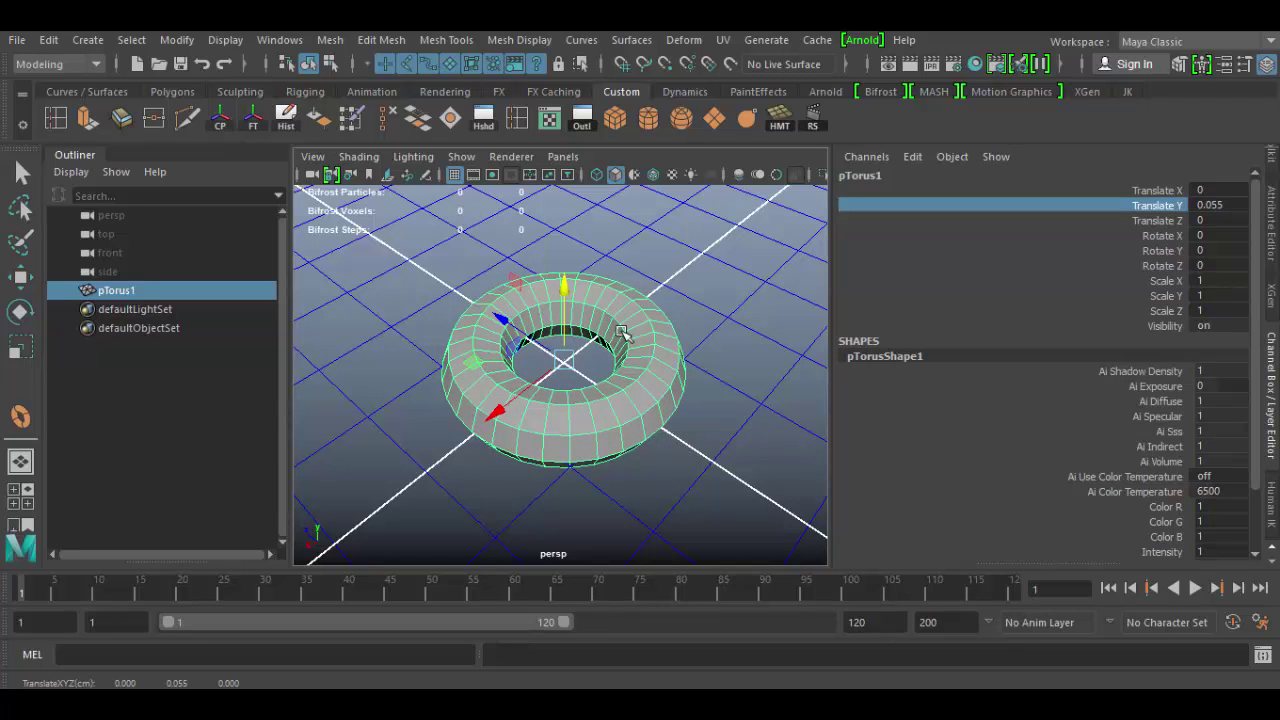
left_click_drag(568, 290, 601, 476)
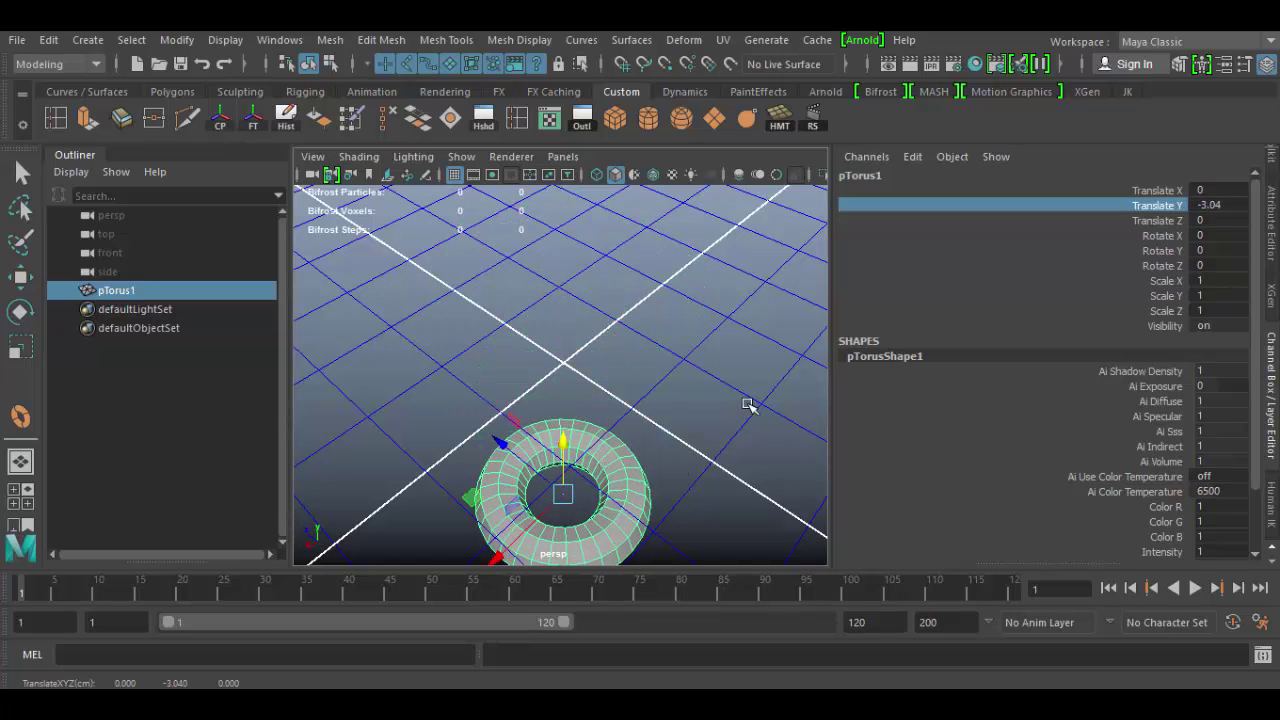
left_click_drag(565, 446, 563, 230)
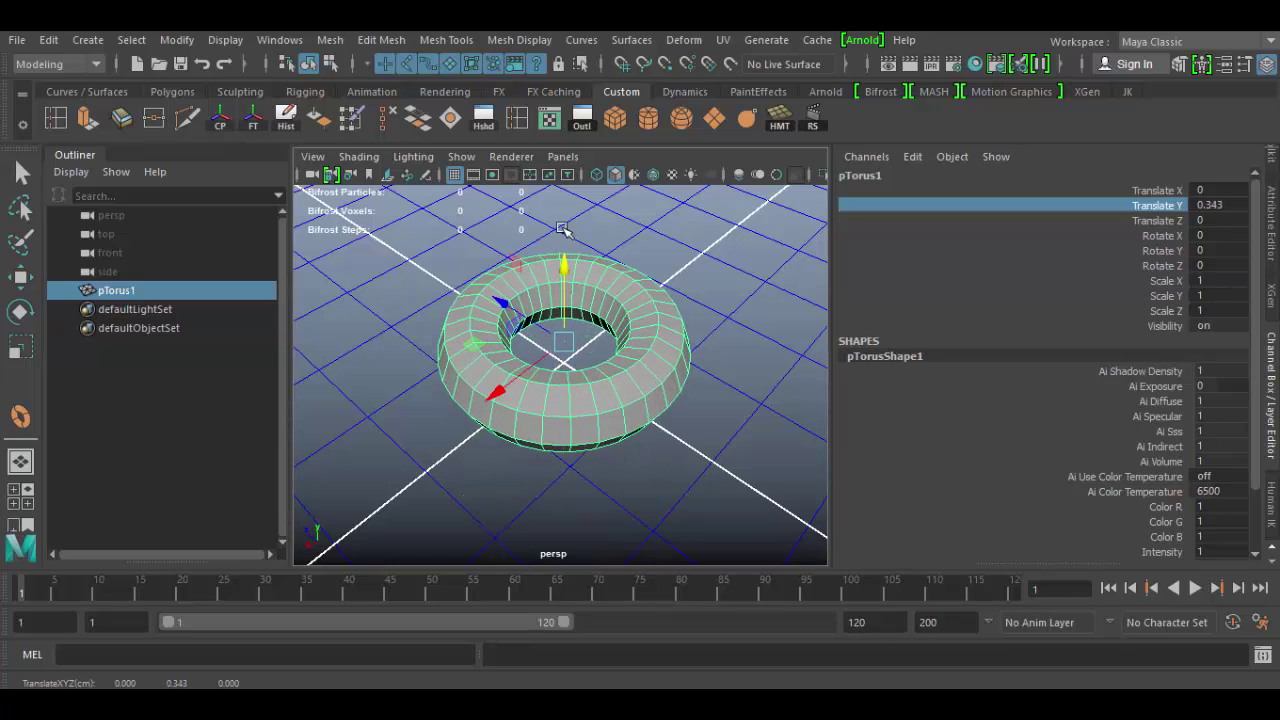
double_click(1218, 204)
type("0")
key("Return")
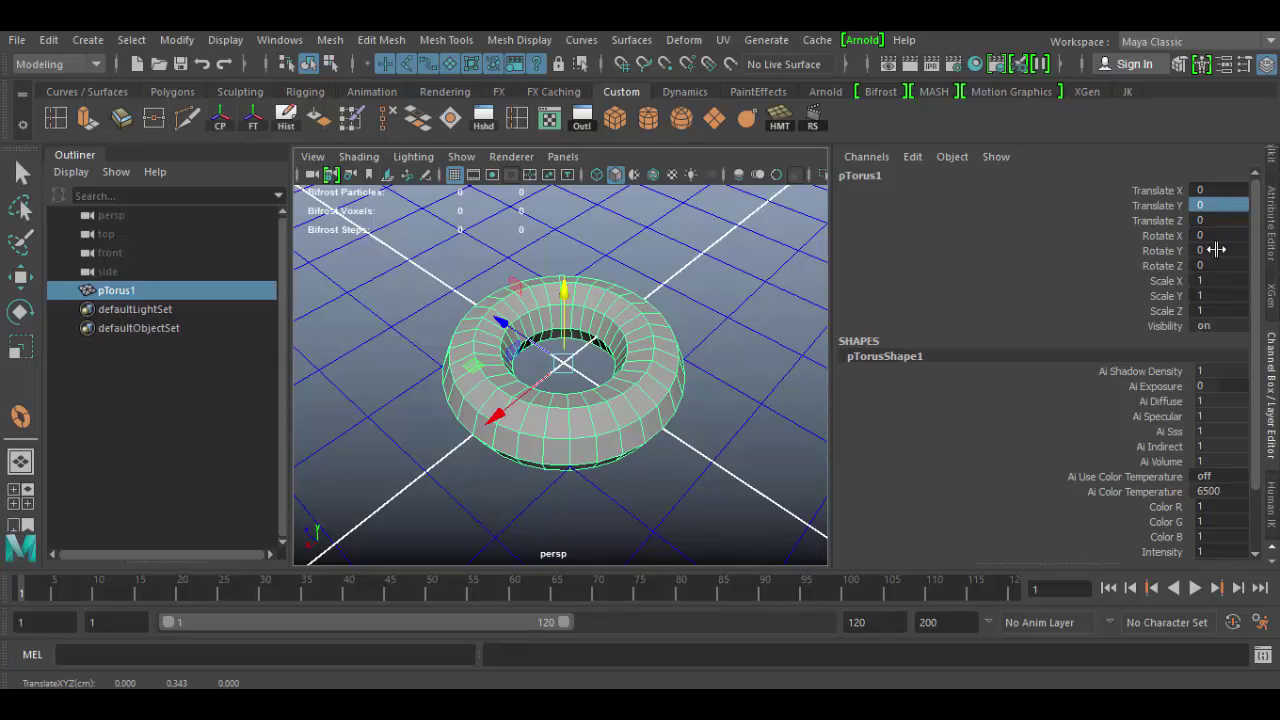
Slide the torus to about 0.455 in Translate Z and rotate it to about 59.4, -55 and 63.7 degrees in X, Y and Z.
left_click(1168, 222)
middle_click_drag(645, 430, 604, 429)
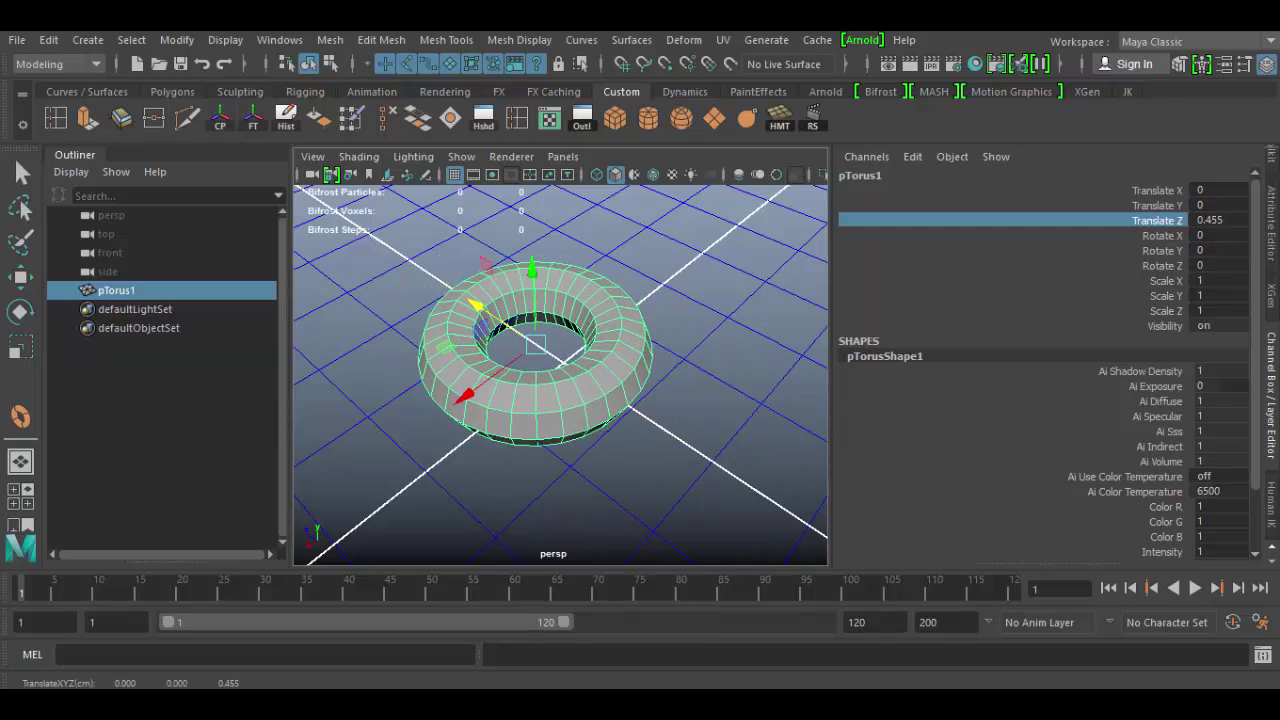
left_click(1163, 238)
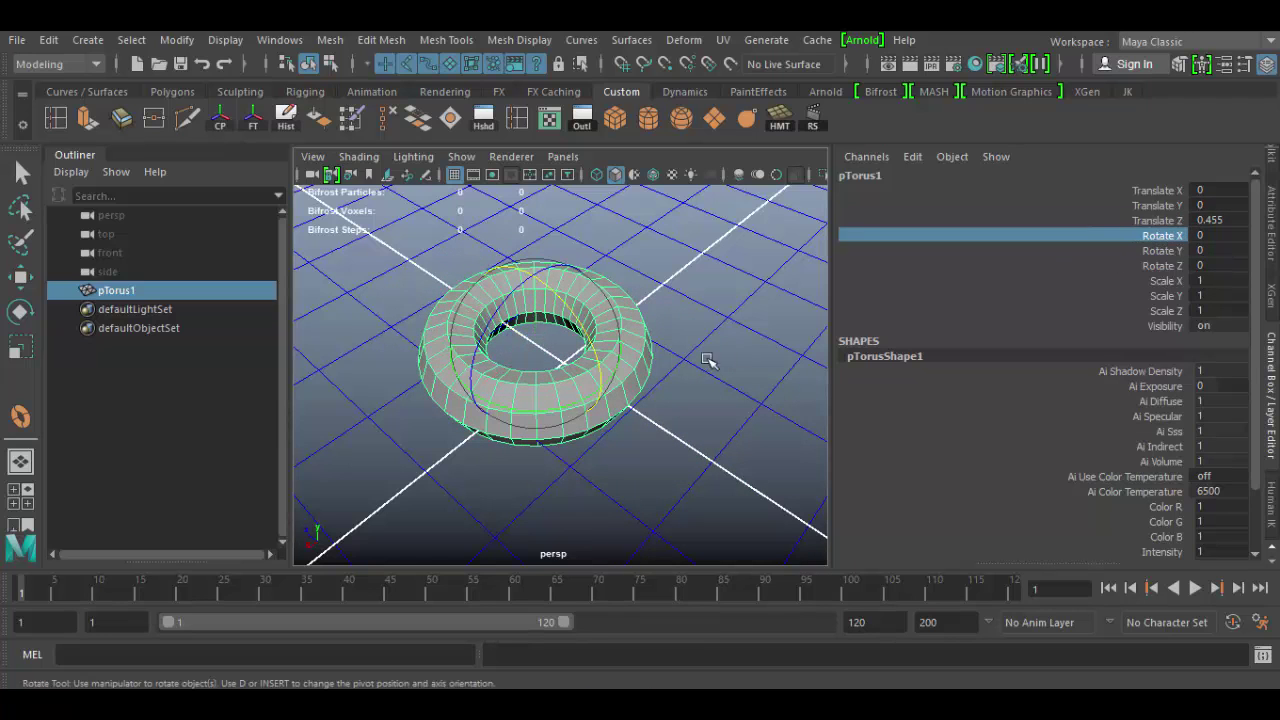
middle_click_drag(686, 334, 879, 347)
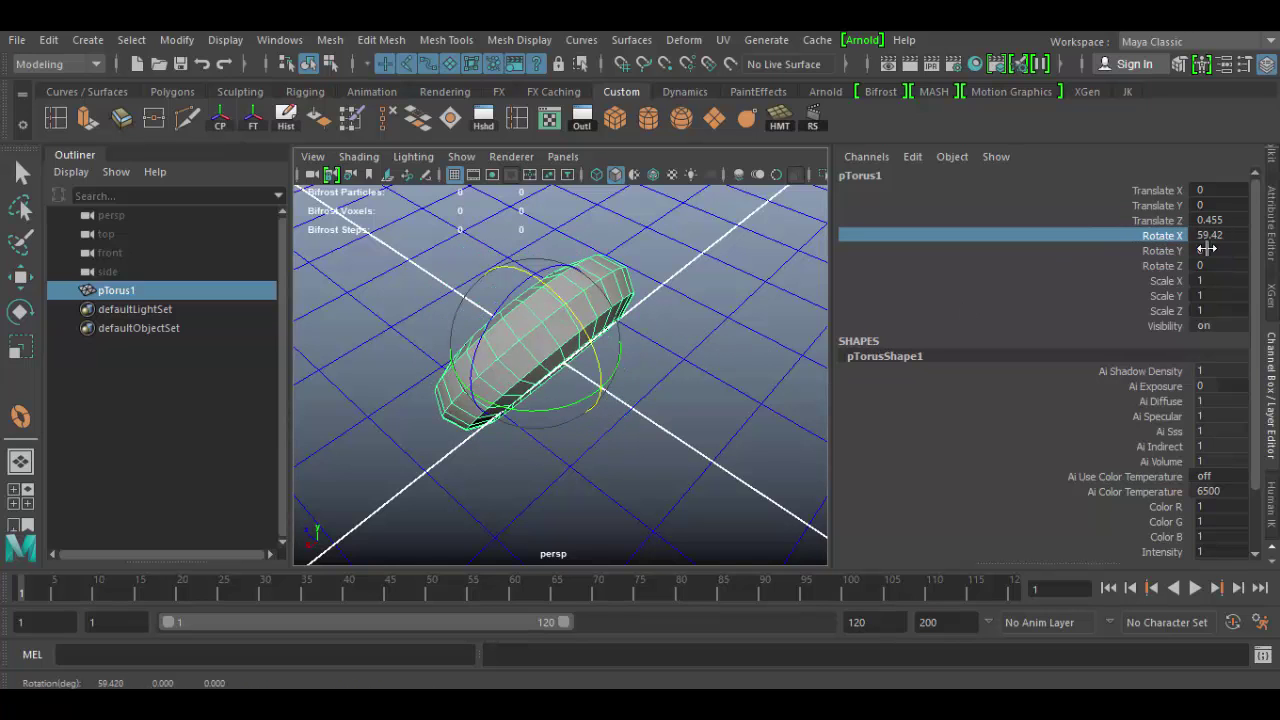
left_click(1165, 250)
middle_click_drag(694, 394, 790, 396)
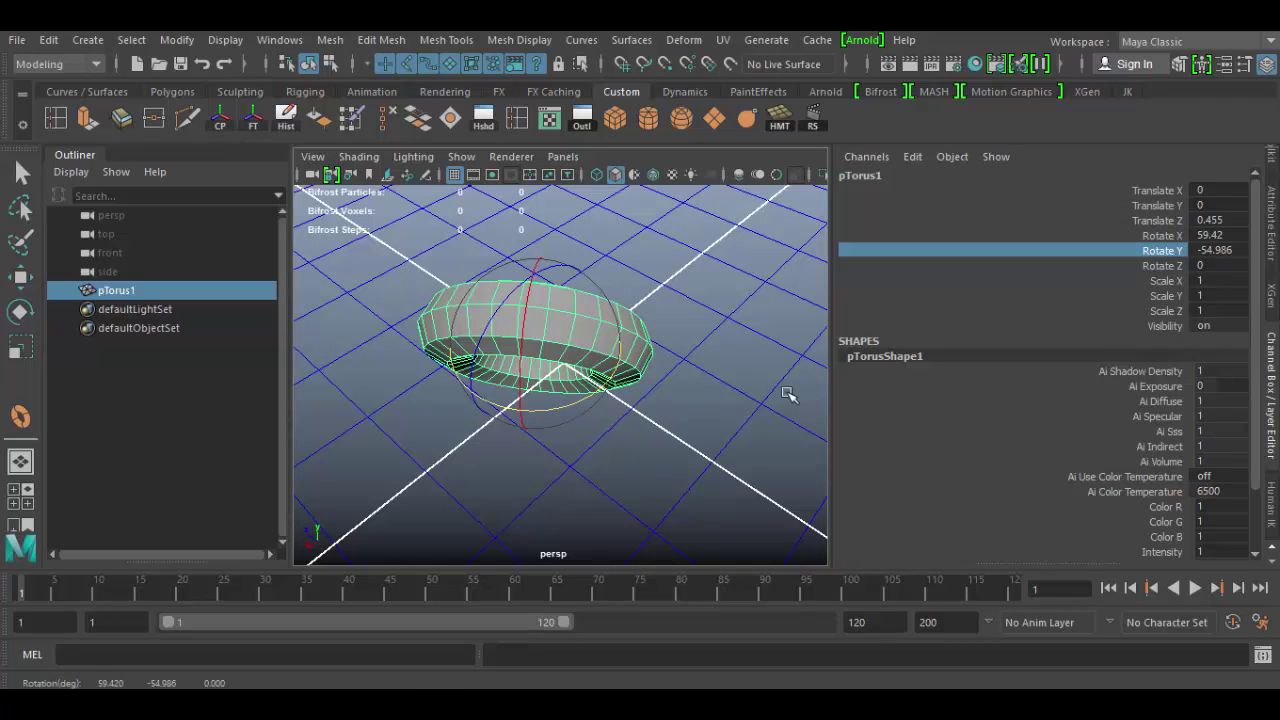
left_click(1175, 265)
middle_click_drag(684, 309, 1086, 337)
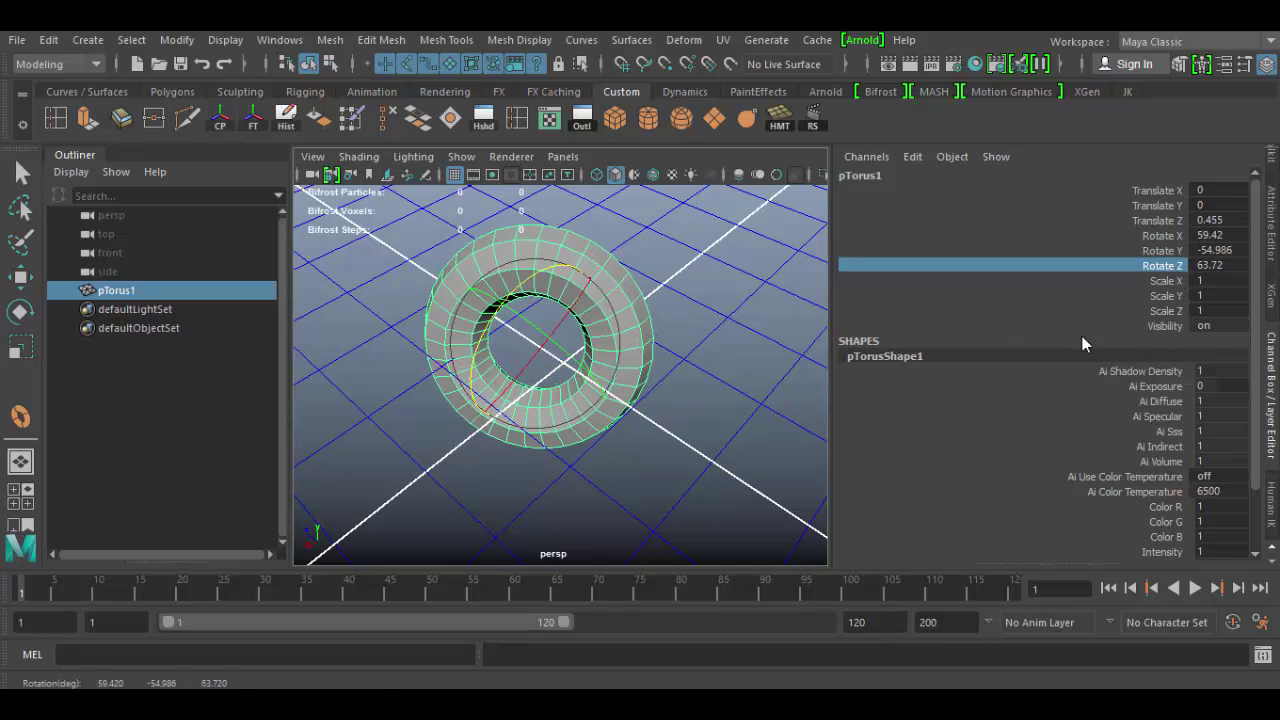
Stretch the torus to about 1.62 in Scale X, and reset its scale values to 1.
left_click(1172, 281)
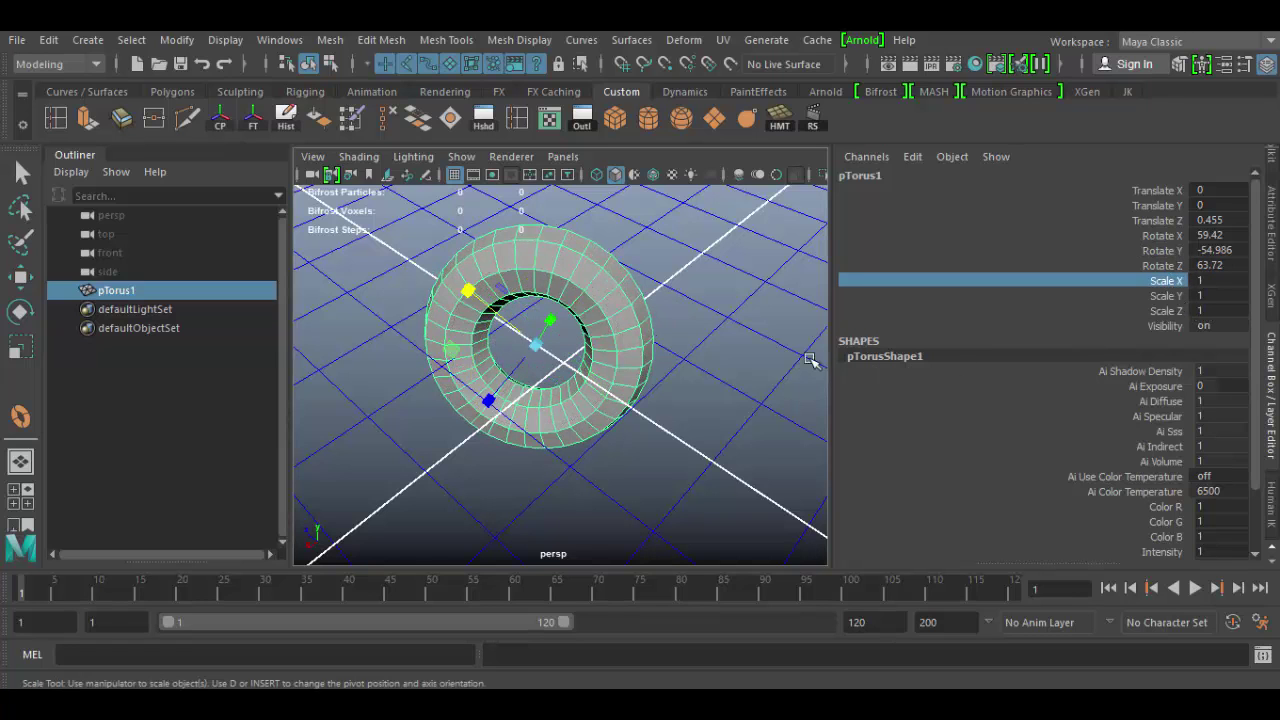
middle_click_drag(786, 362, 630, 382)
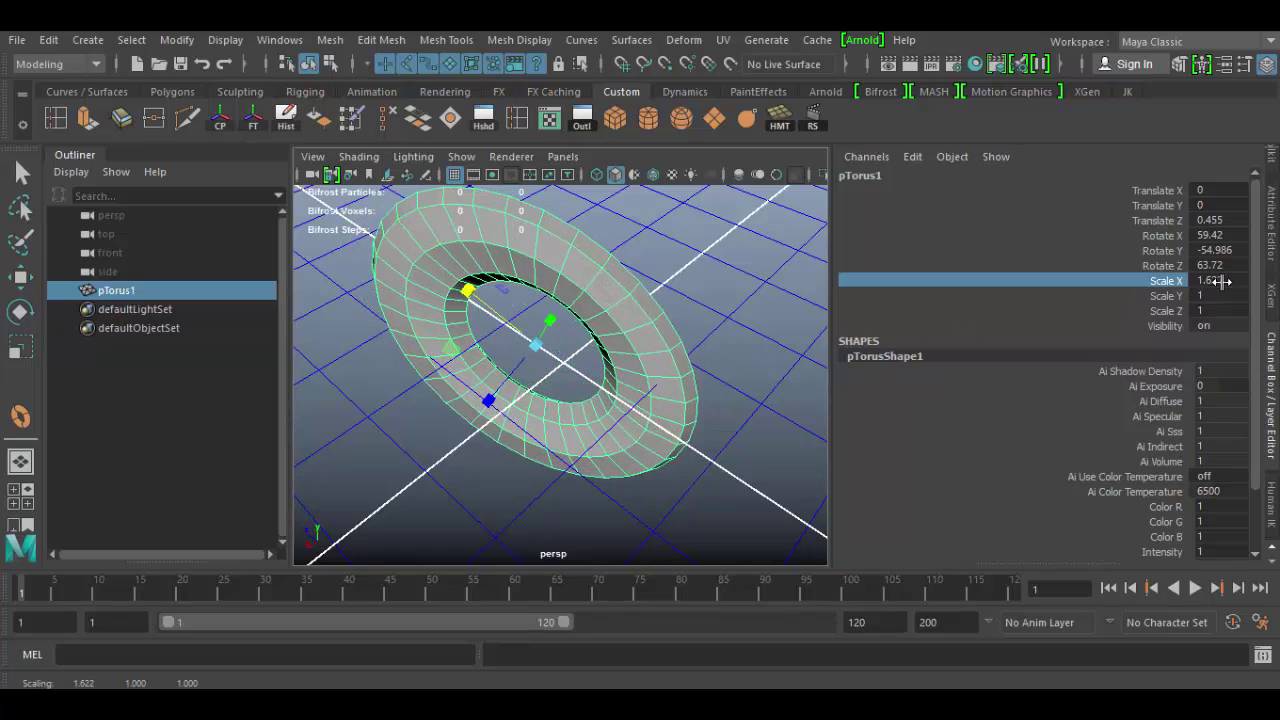
left_click_drag(1216, 281, 1232, 310)
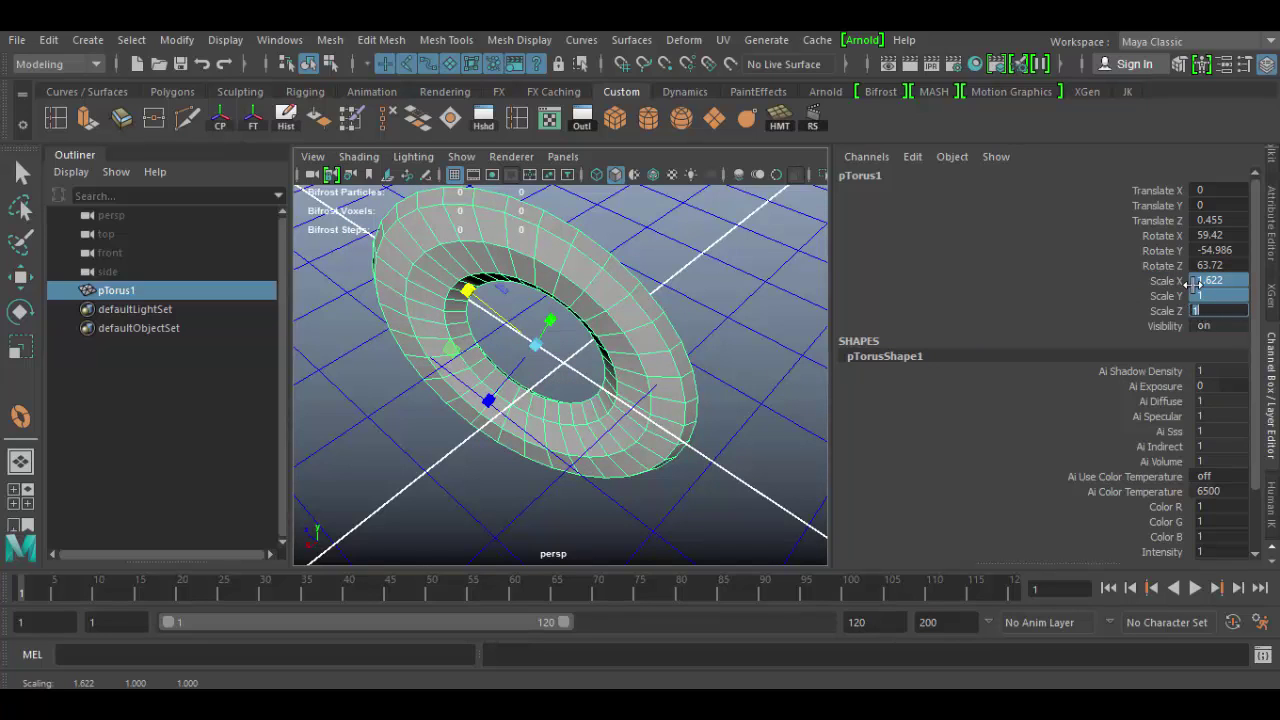
left_click(1190, 281)
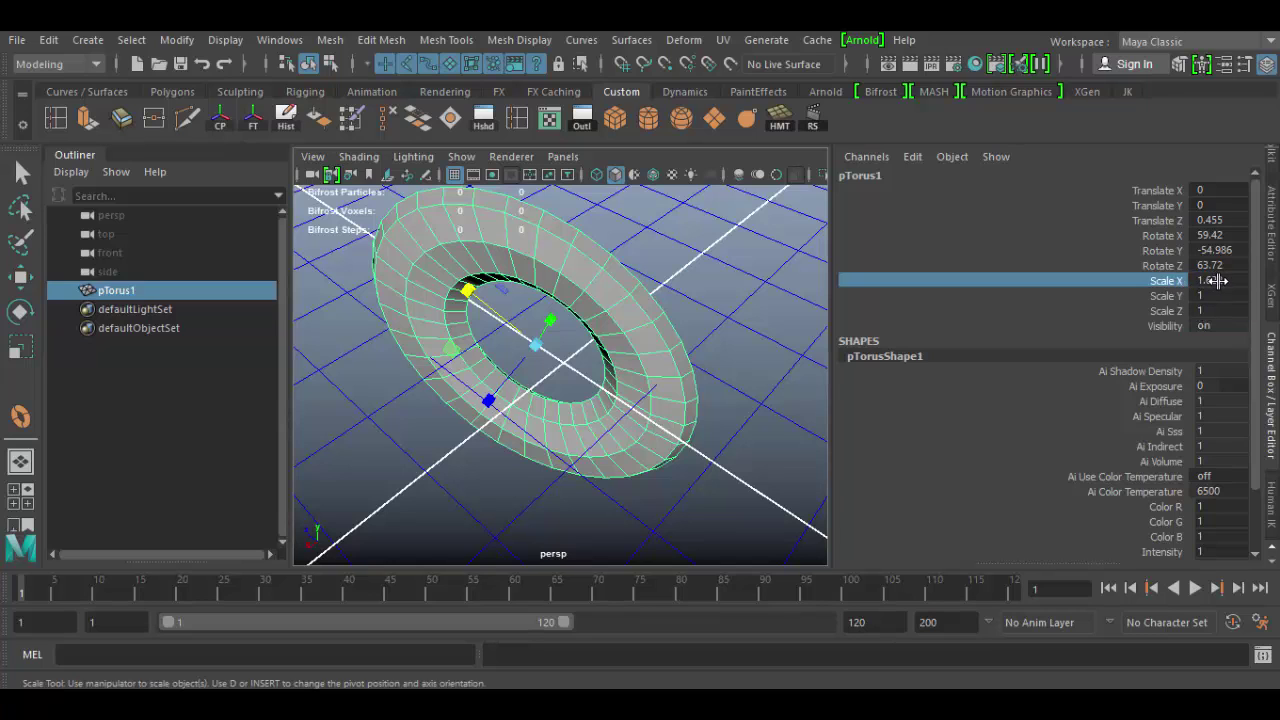
double_click(1217, 281)
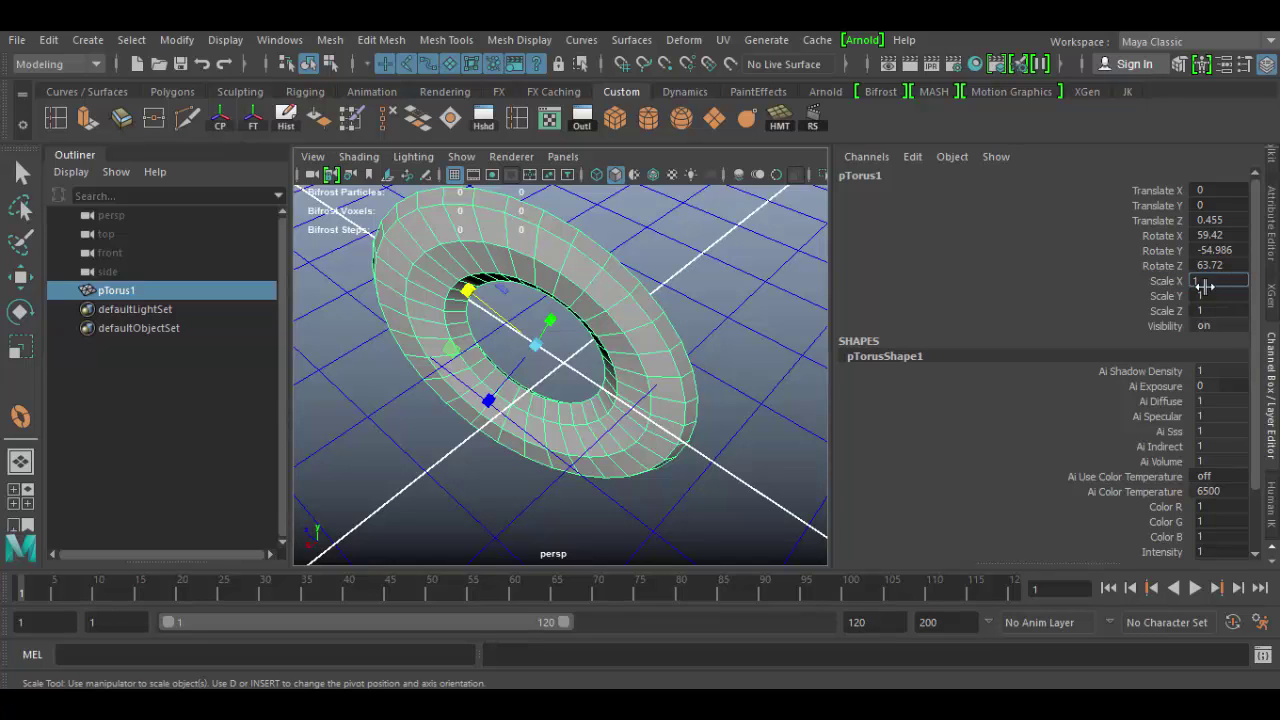
key("Return")
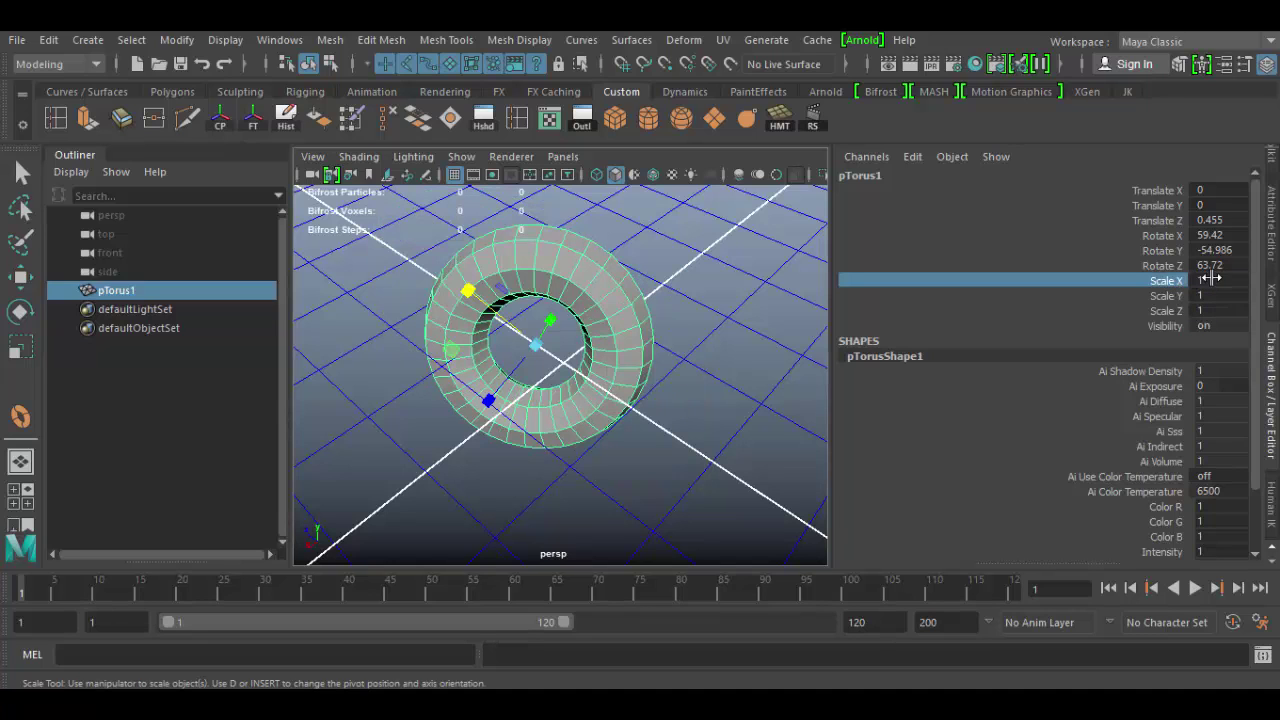
left_click_drag(1210, 279, 1222, 312)
double_click(1224, 313)
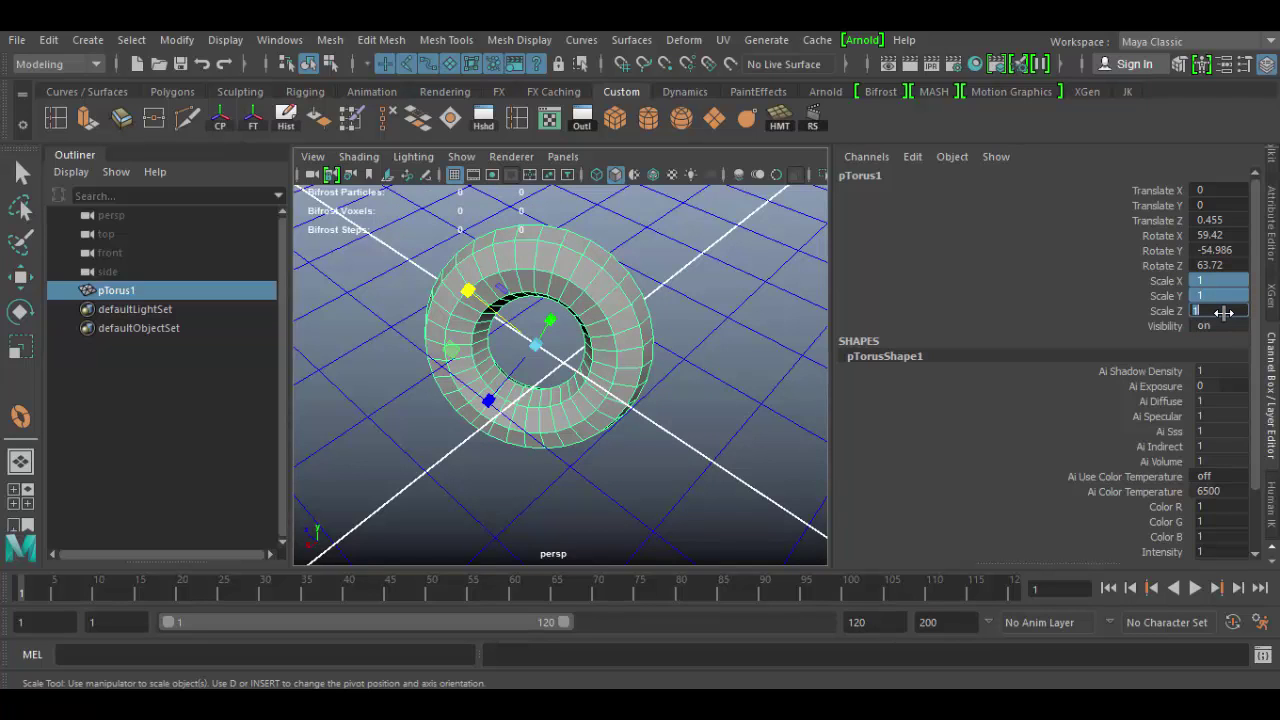
key("Return")
Reset all of the torus's Translate and Rotate channels to 0 in a single edit.
left_click(1208, 189)
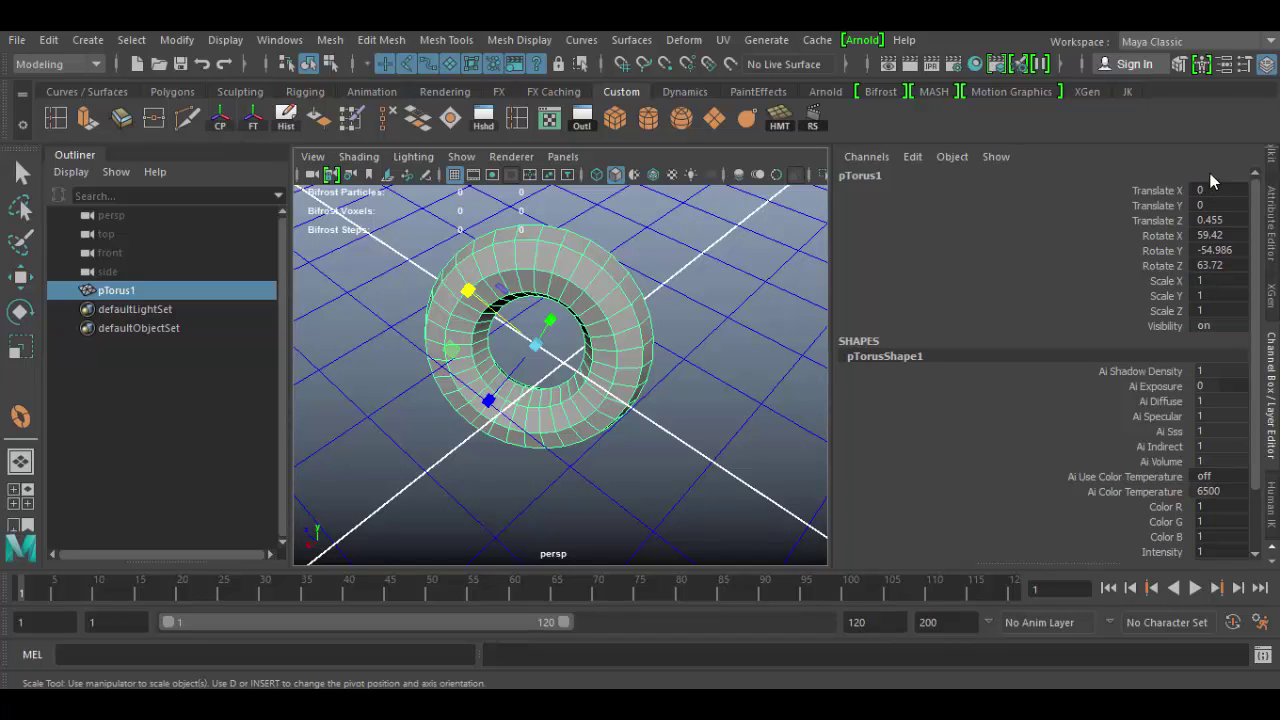
left_click_drag(1212, 190, 1230, 266)
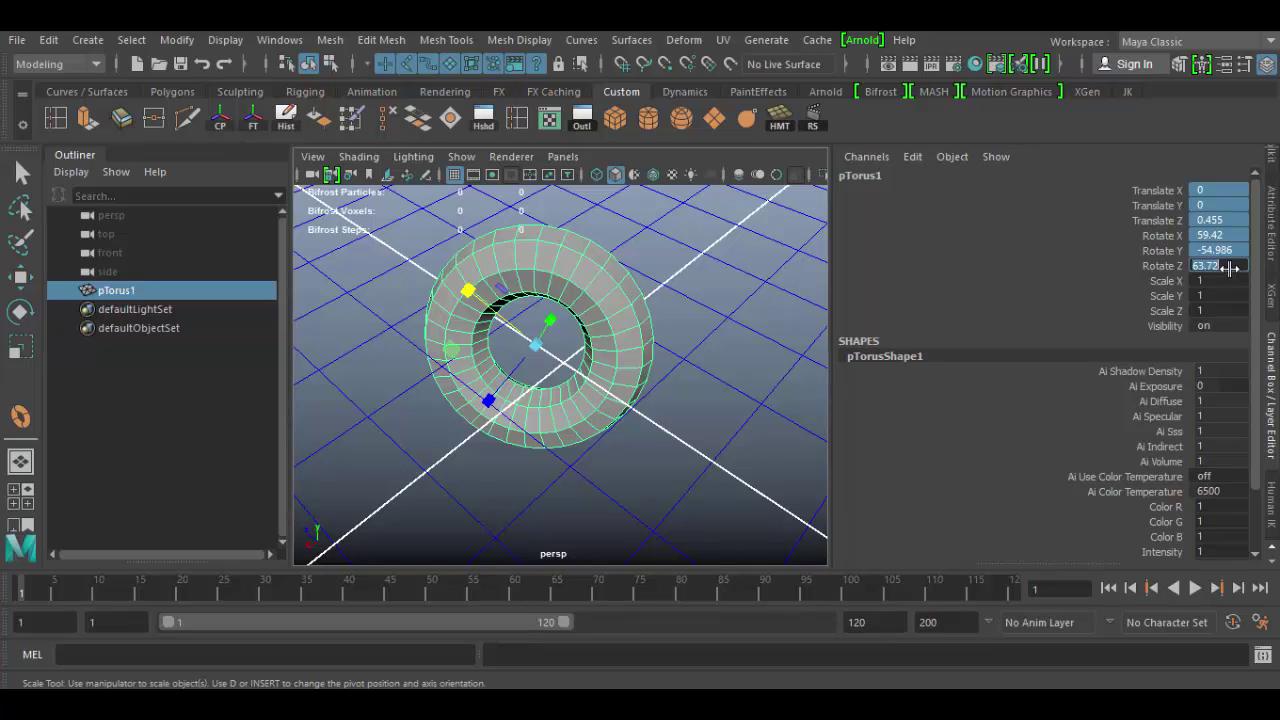
type("0")
key("Return")
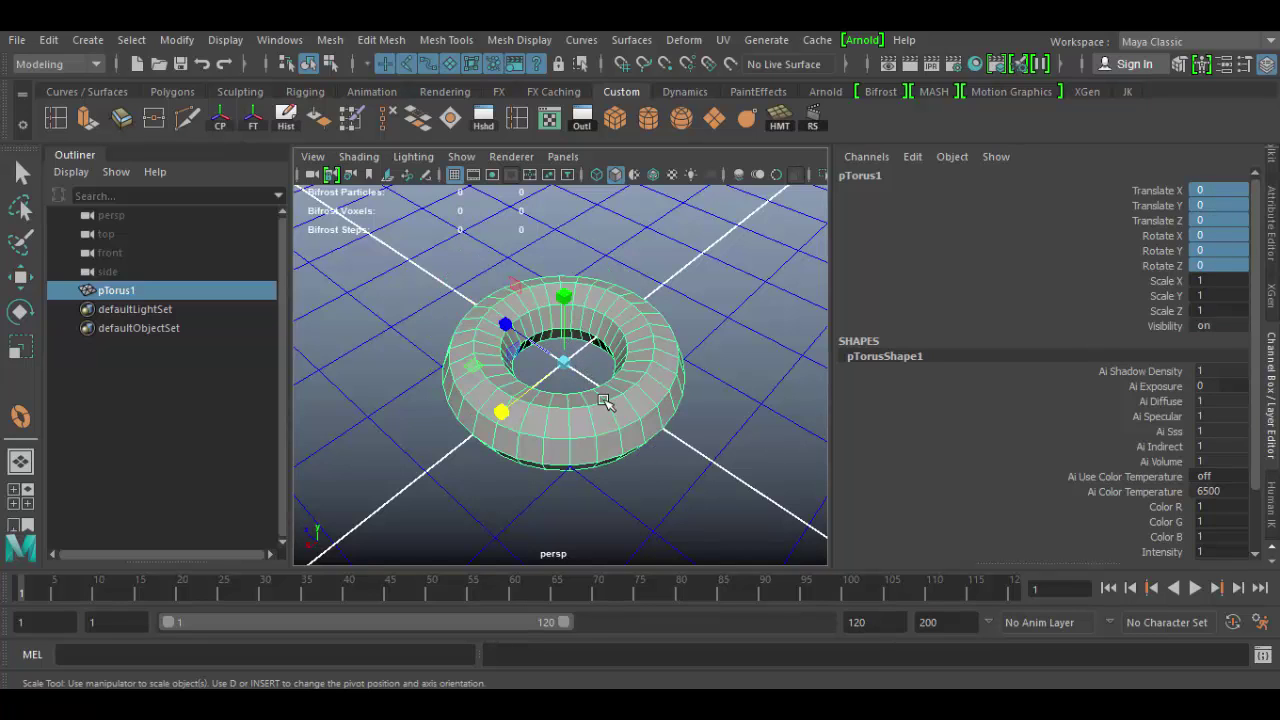
left_click(995, 157)
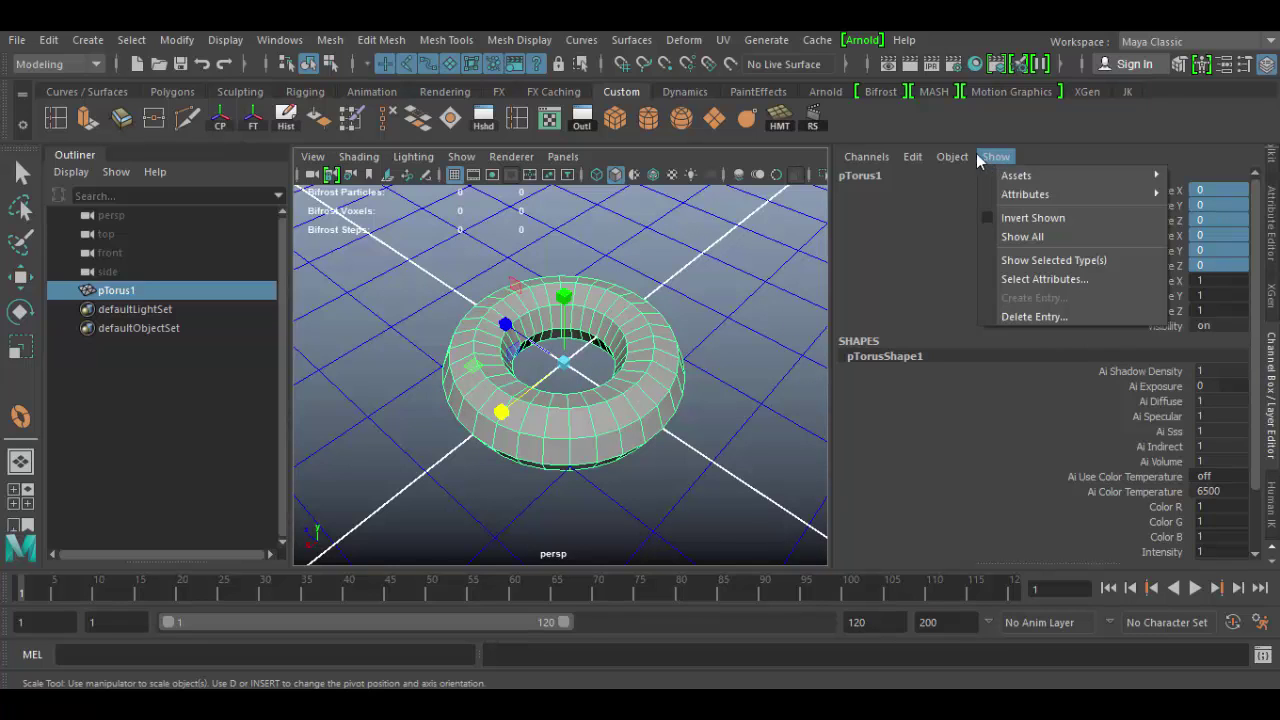
left_click(948, 158)
left_click(914, 157)
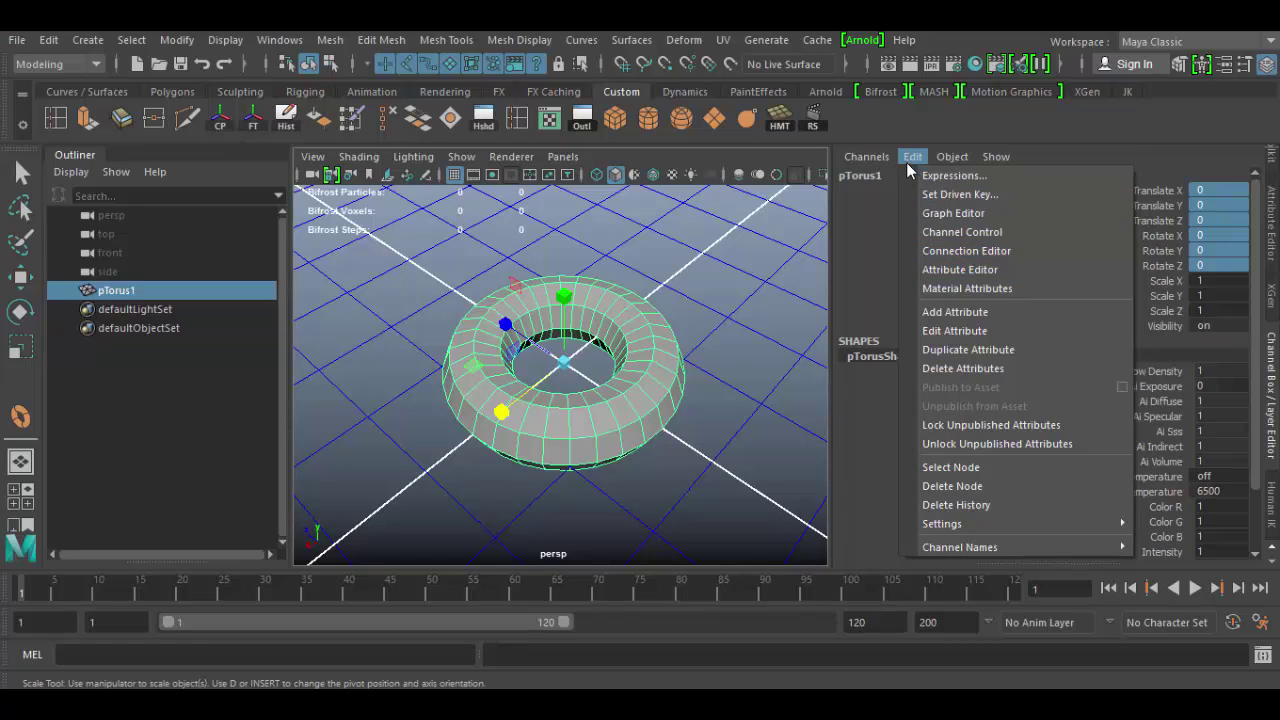
mouse_move(858, 163)
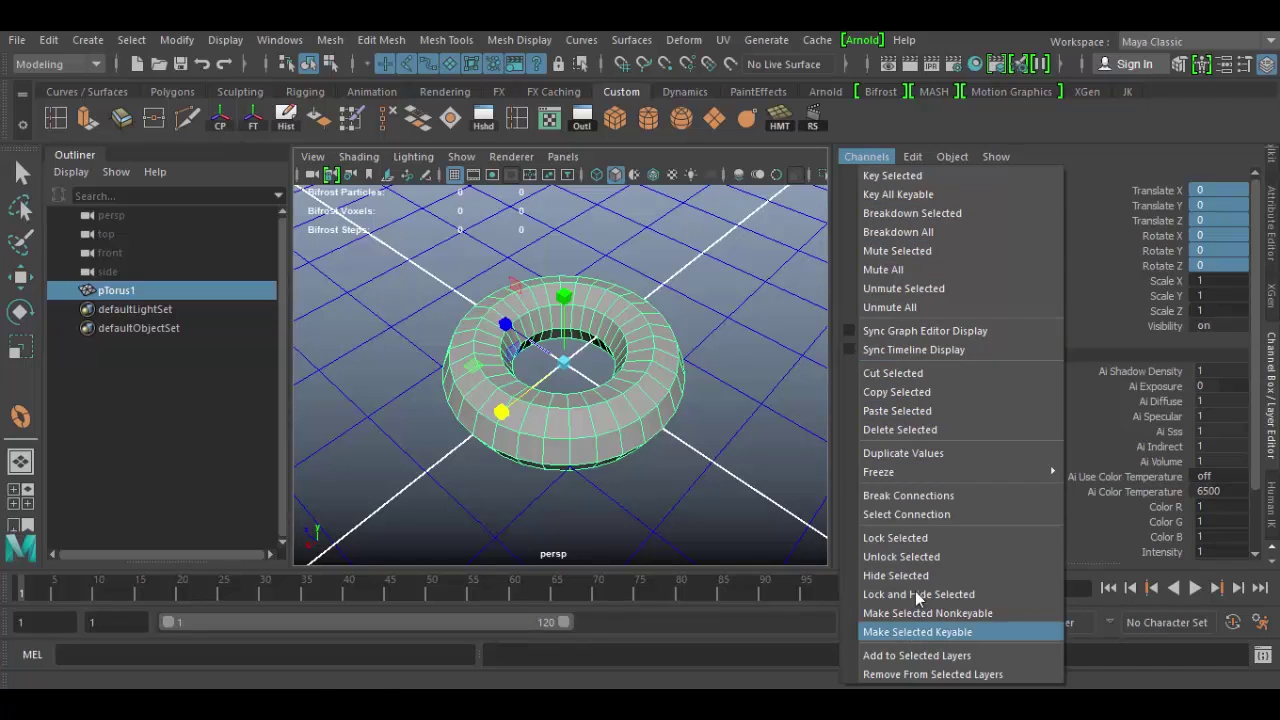
Move the torus along X to about -3.199 in Translate X and key only that channel at frame 1.
left_click(1073, 256)
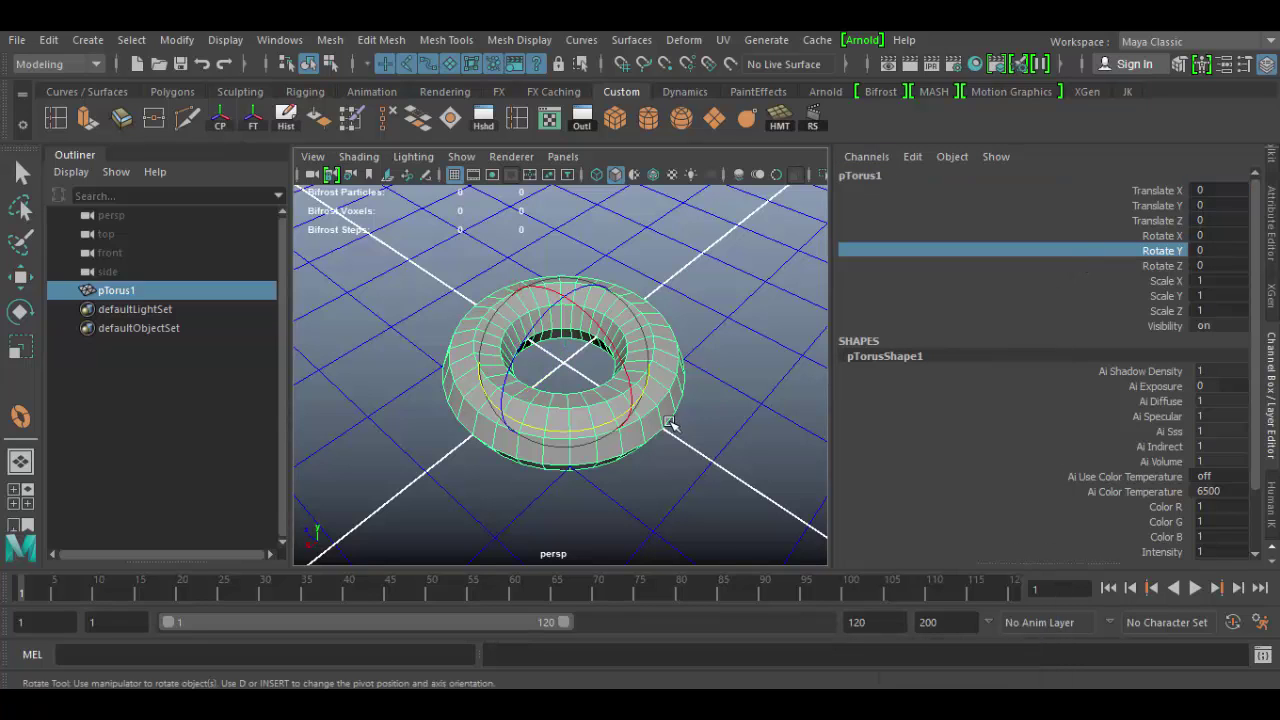
key("w")
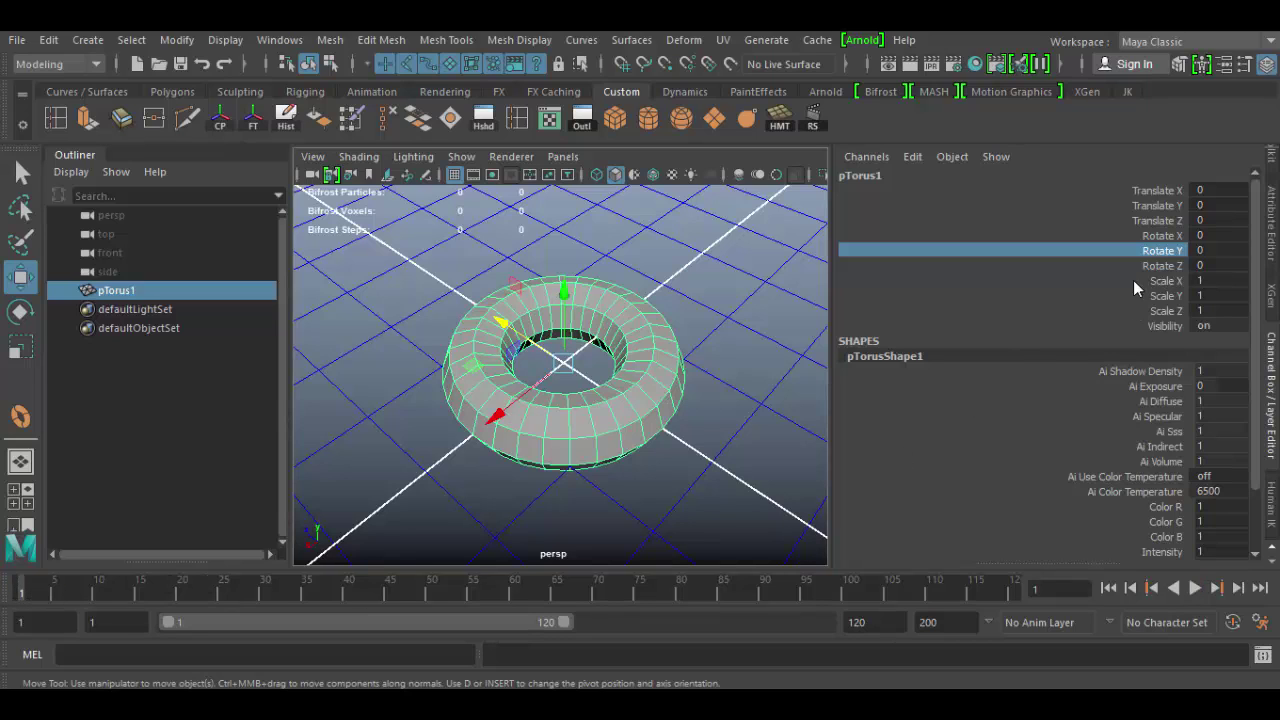
left_click(1165, 190)
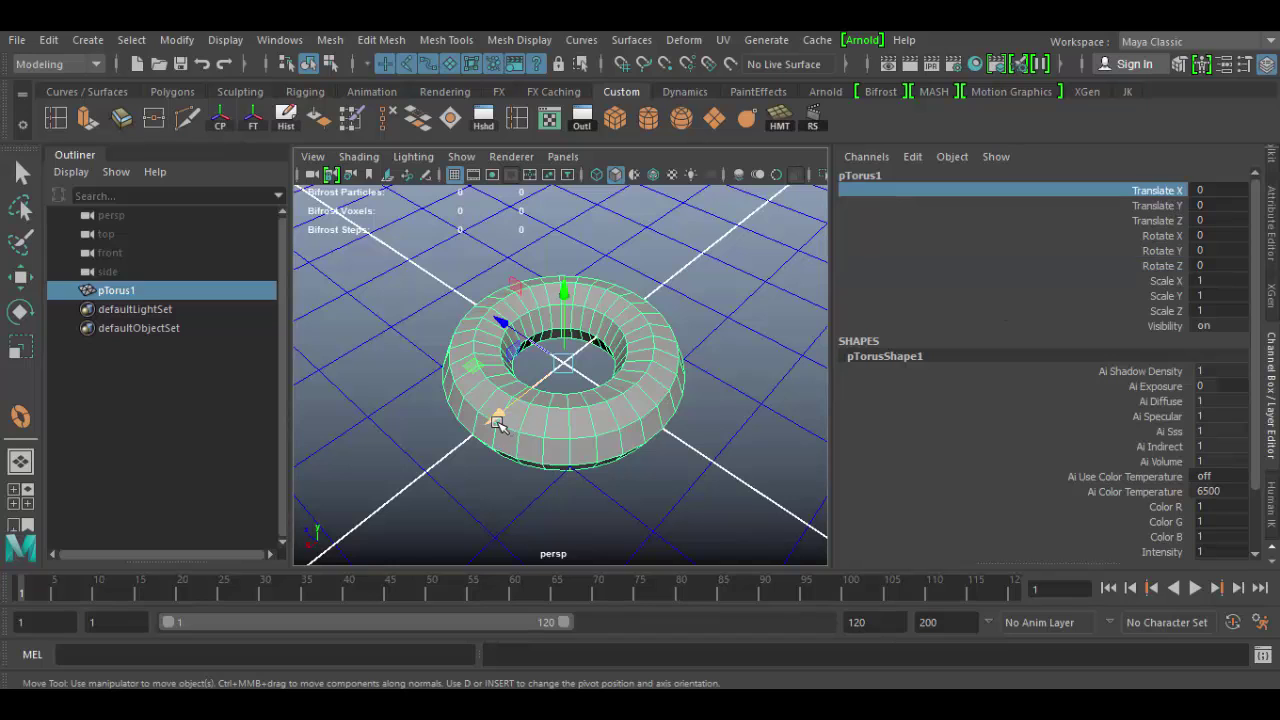
left_click_drag(497, 420, 628, 360)
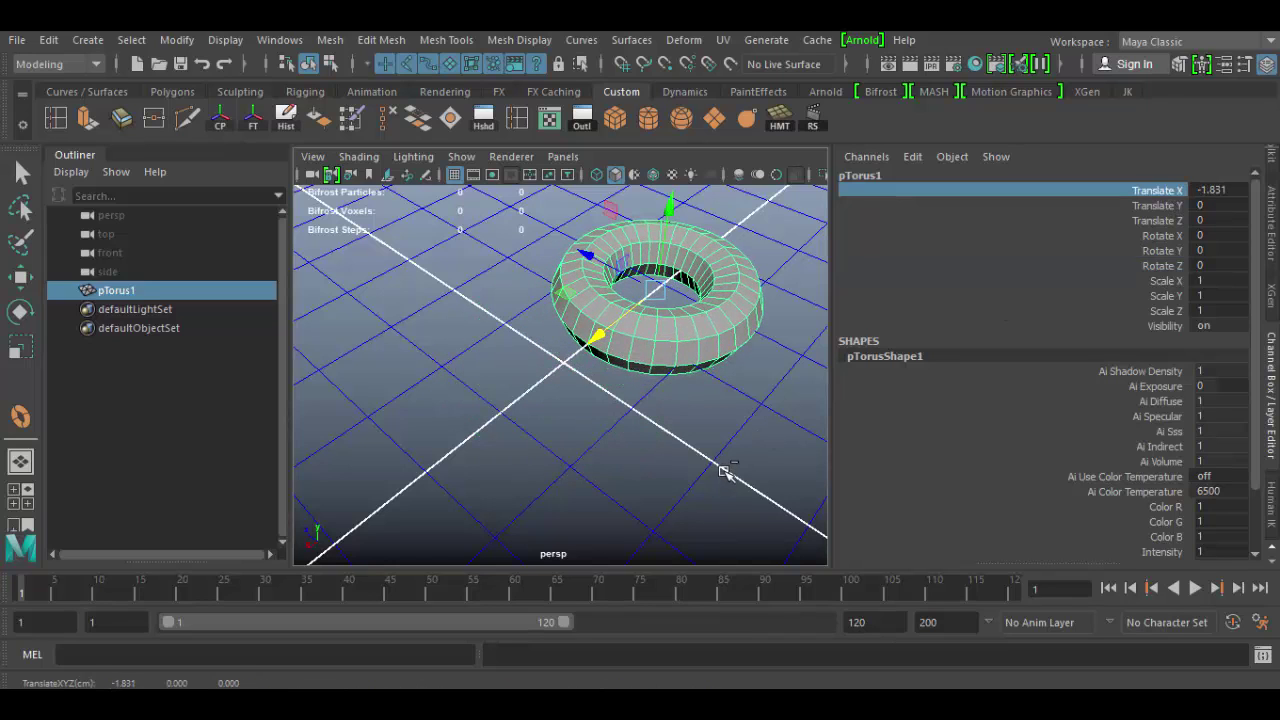
key("ctrl+z")
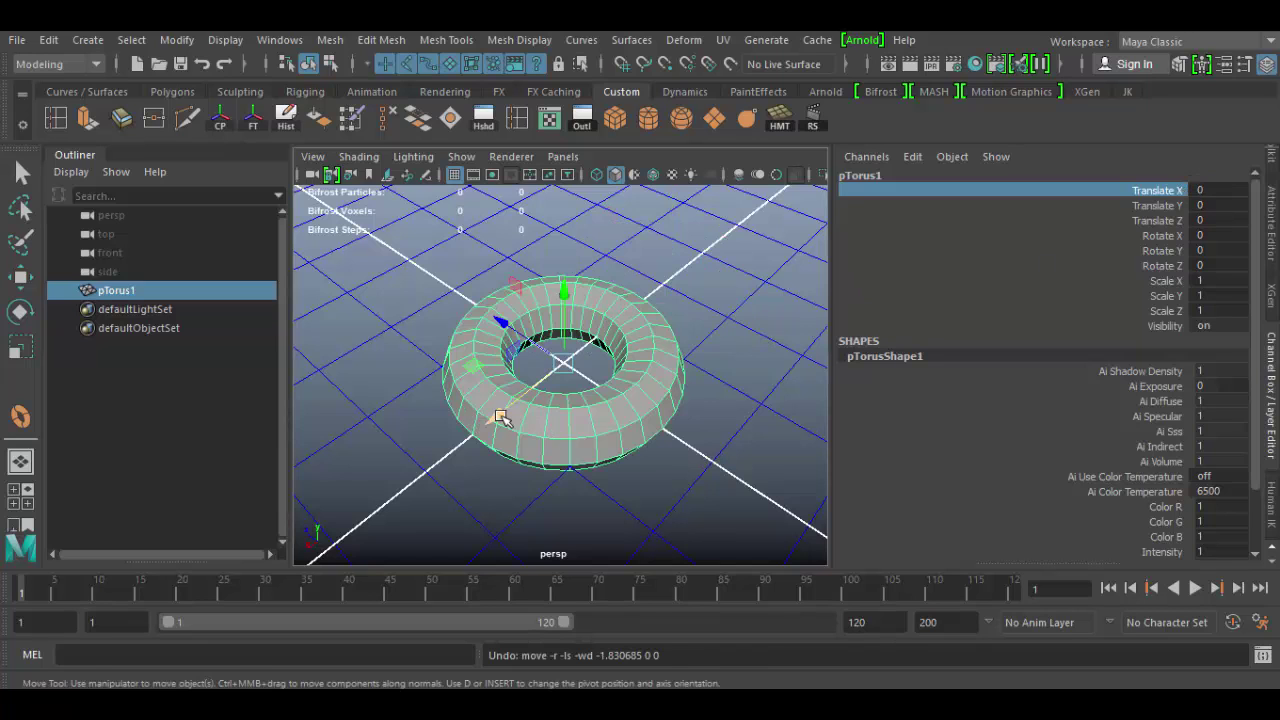
left_click_drag(493, 418, 712, 292)
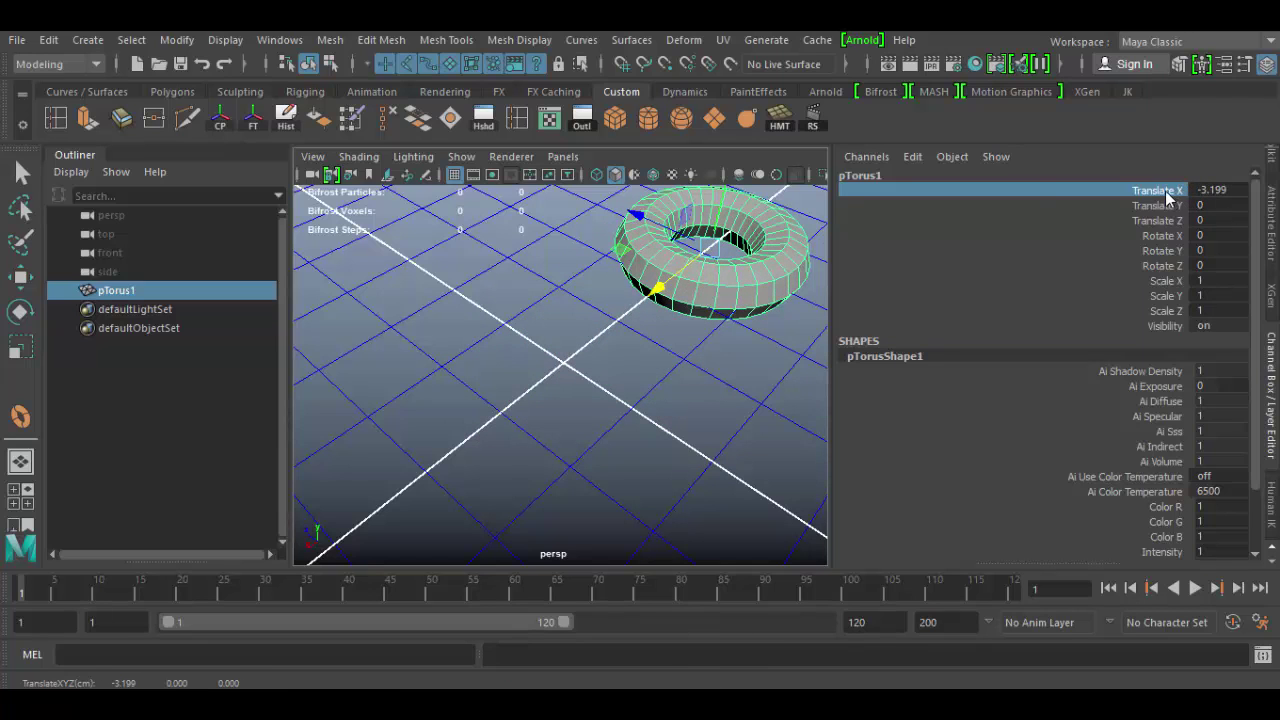
right_click(1165, 191)
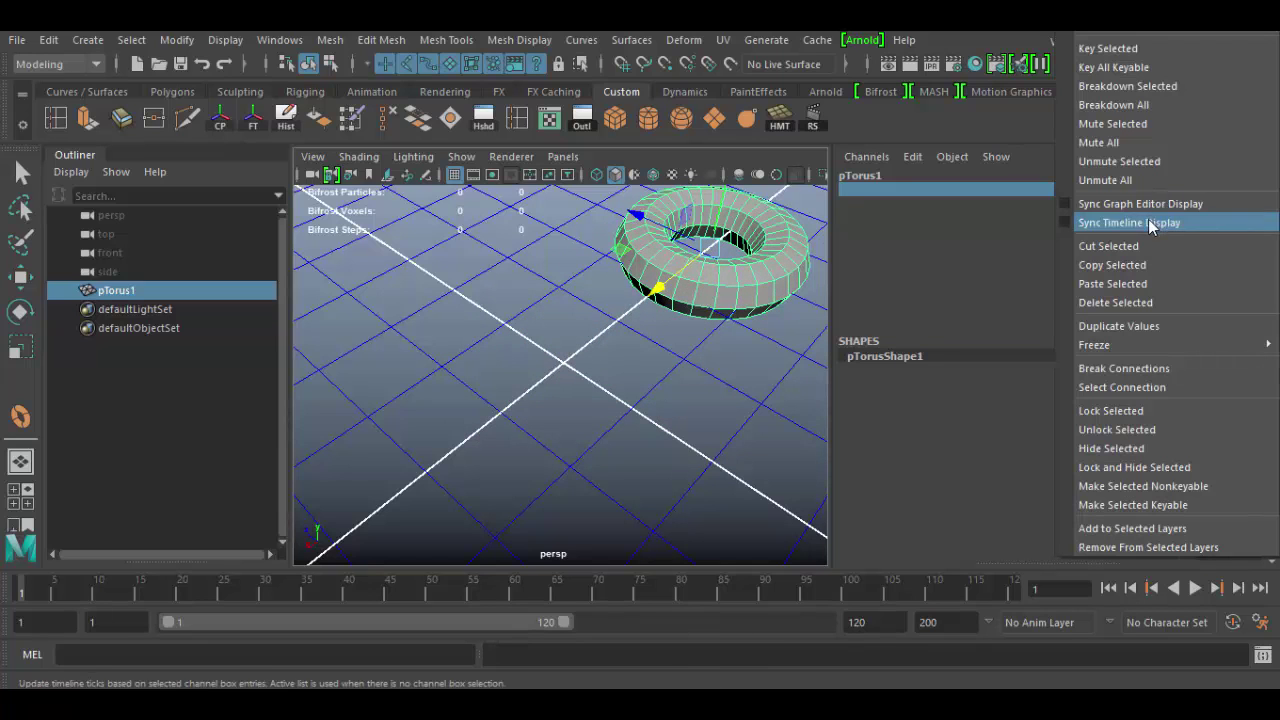
left_click(1112, 47)
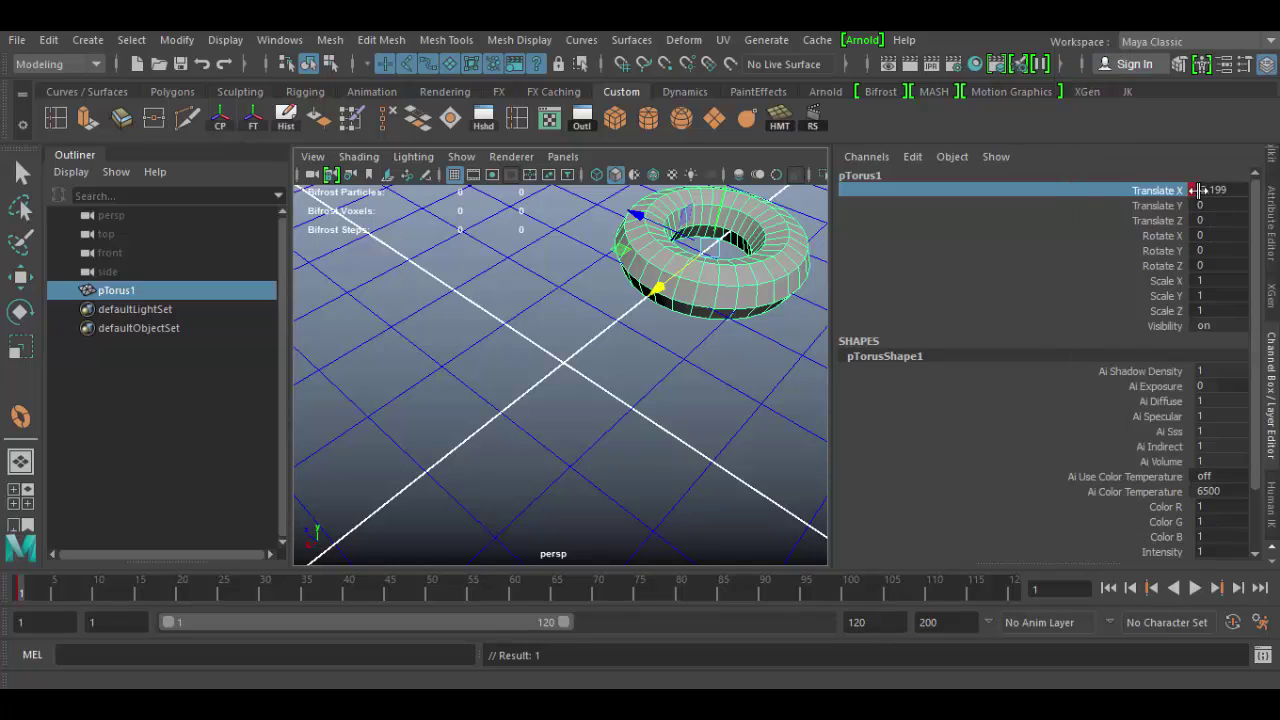
At frame 25, move the torus to about 1.444 in Translate X and key only that channel.
key("alt+v")
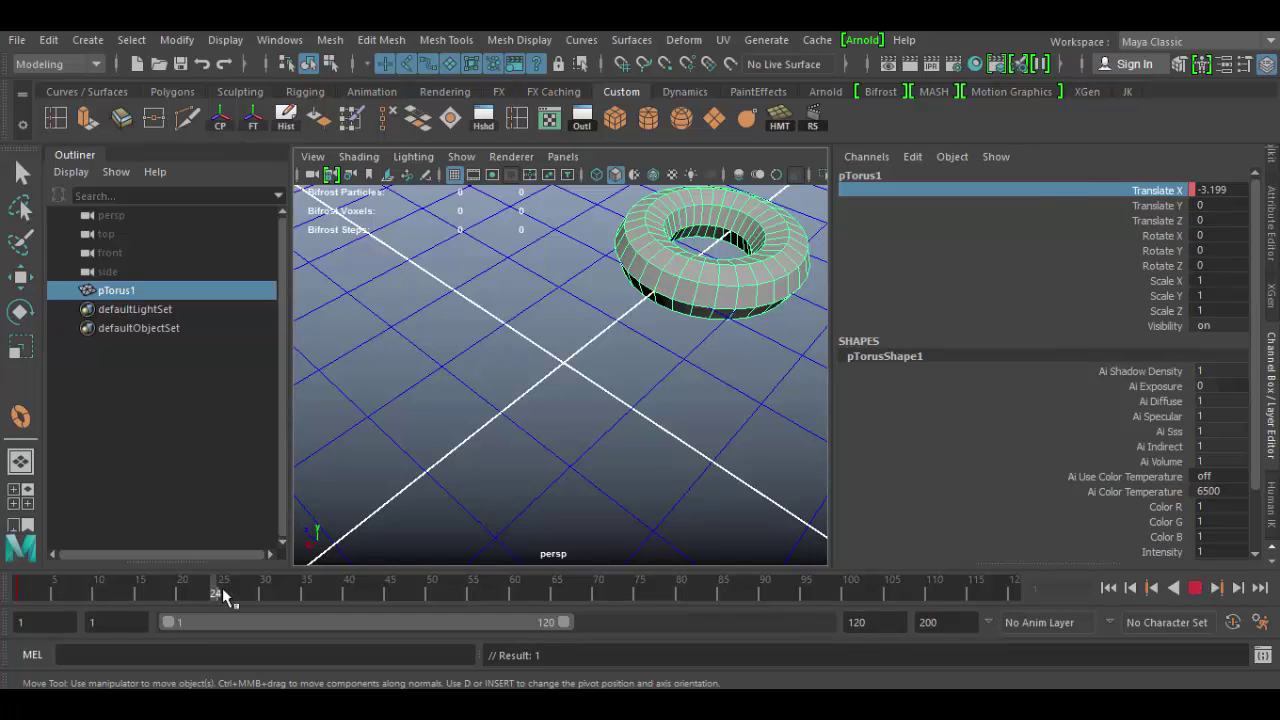
key("alt+v")
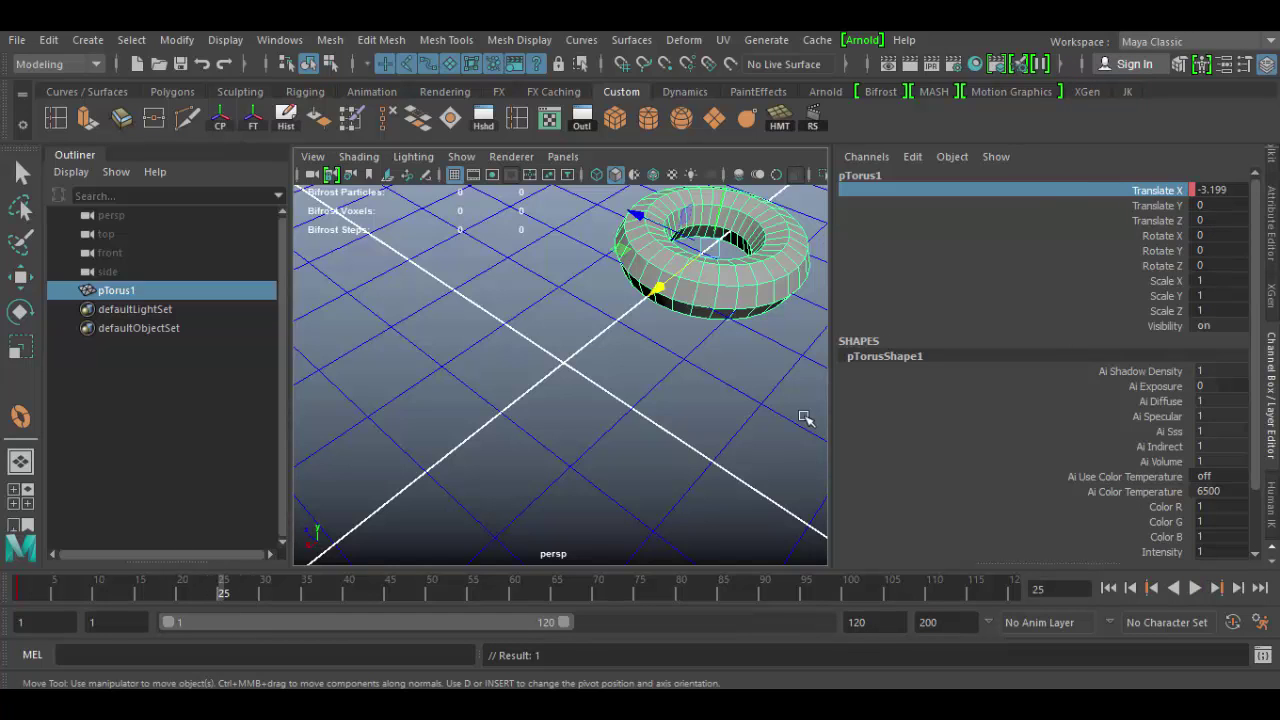
left_click_drag(658, 291, 345, 508)
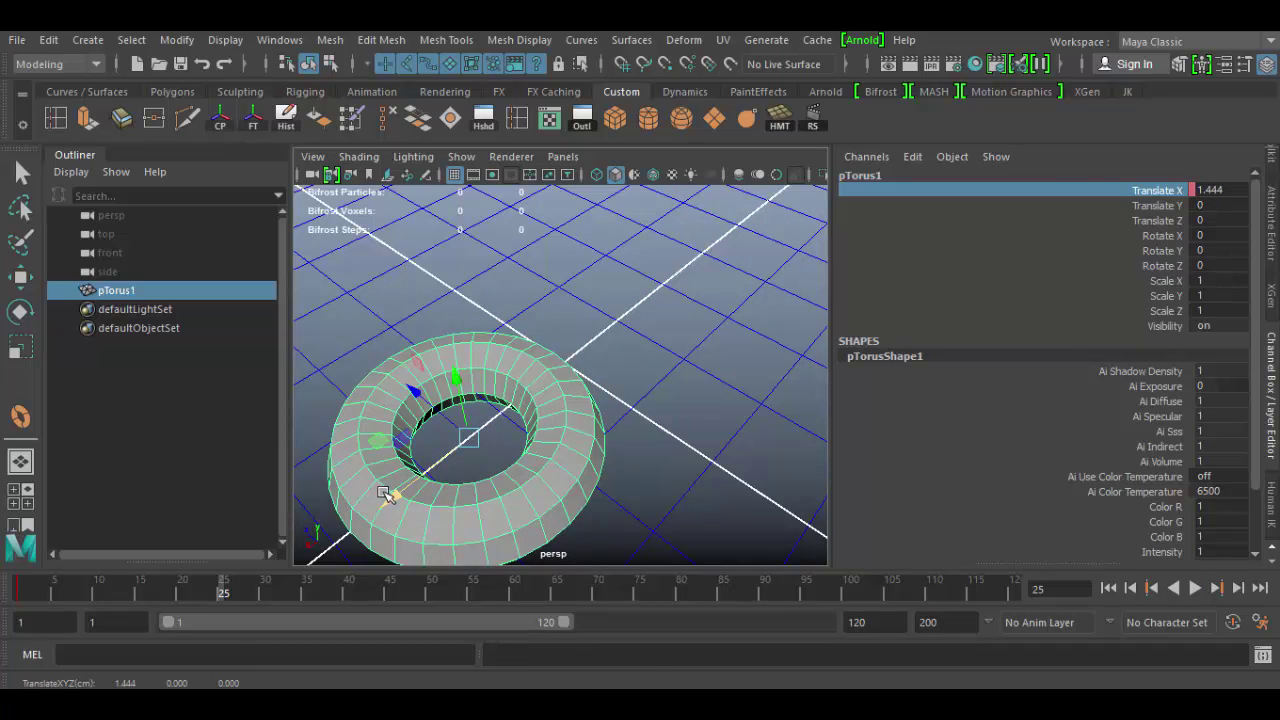
right_click(1160, 190)
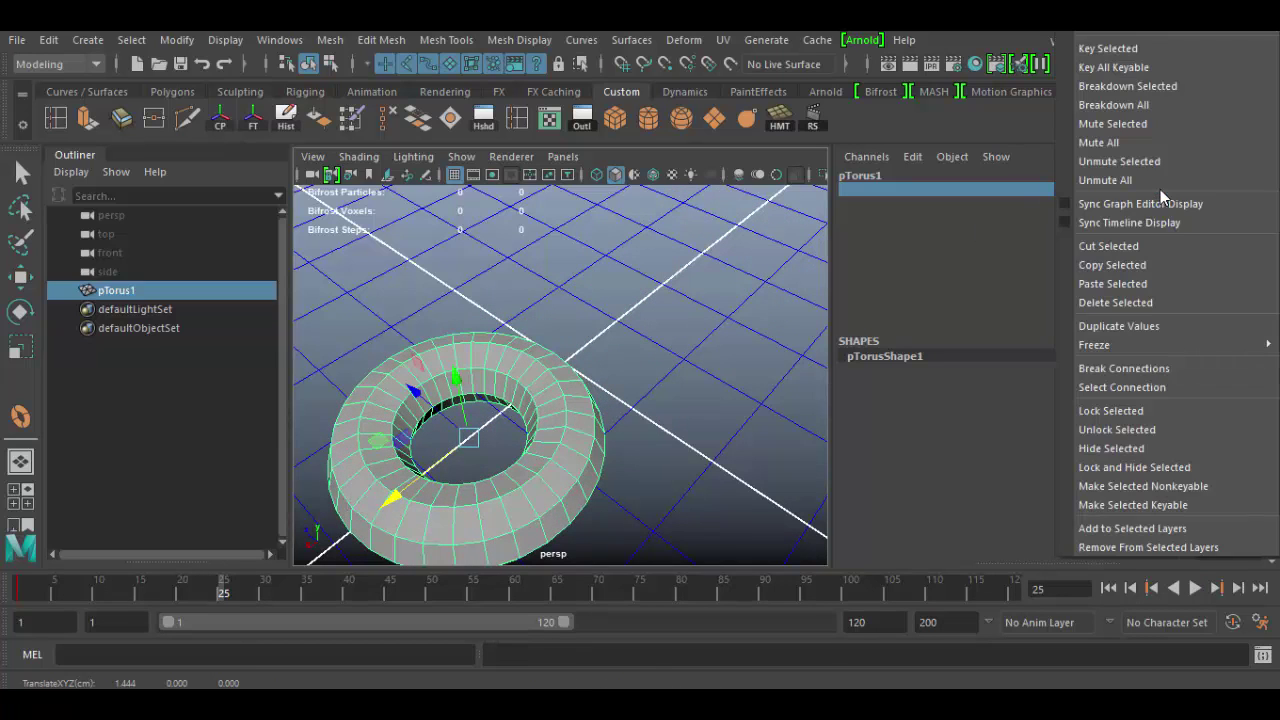
left_click(1141, 50)
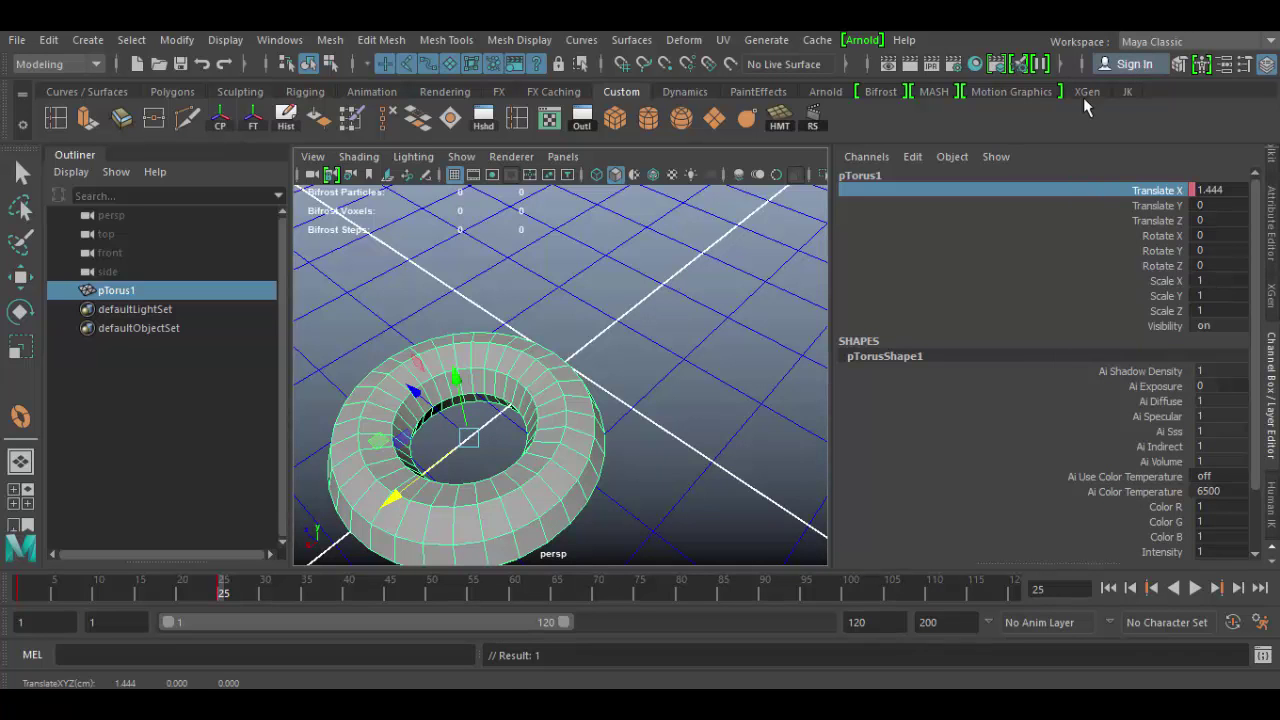
Preview the torus's keyed motion around frames 22 to 25, ending on the key at frame 25.
mouse_move(222, 593)
left_mouse_down()
mouse_move(70, 591)
mouse_move(270, 591)
mouse_move(14, 591)
mouse_move(252, 592)
mouse_move(153, 593)
mouse_move(198, 591)
left_mouse_up()
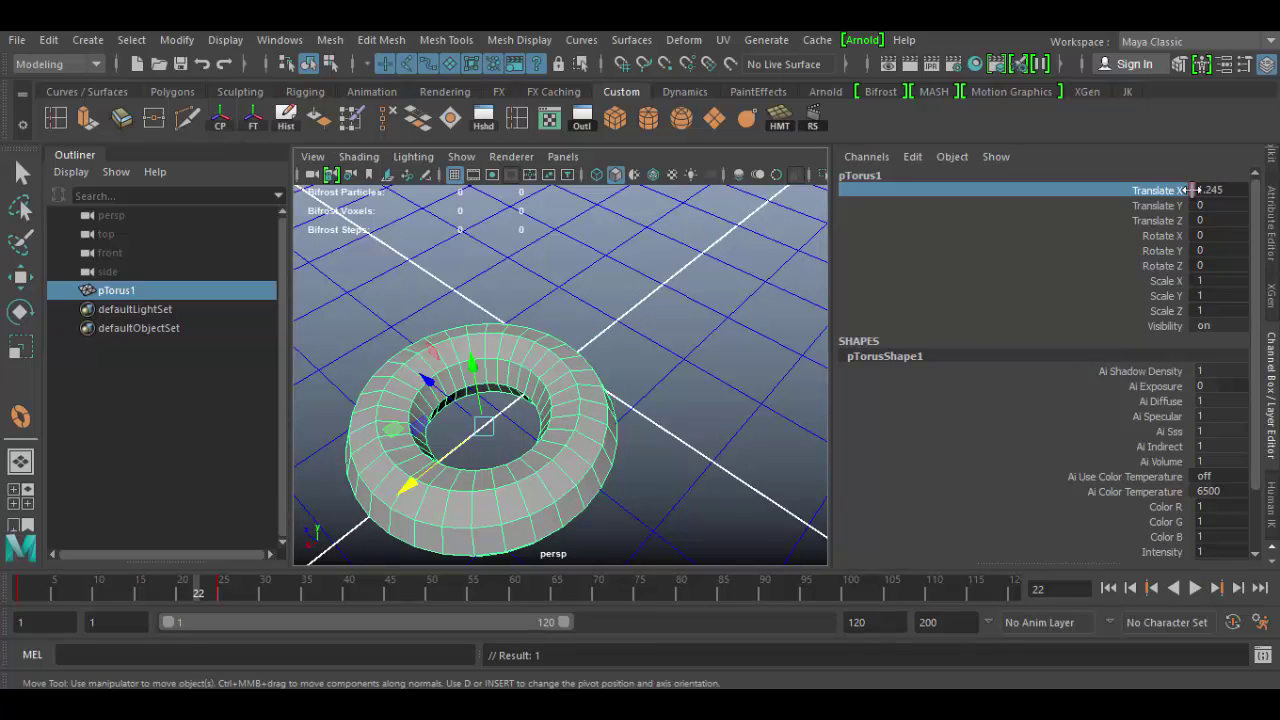
key("alt+v")
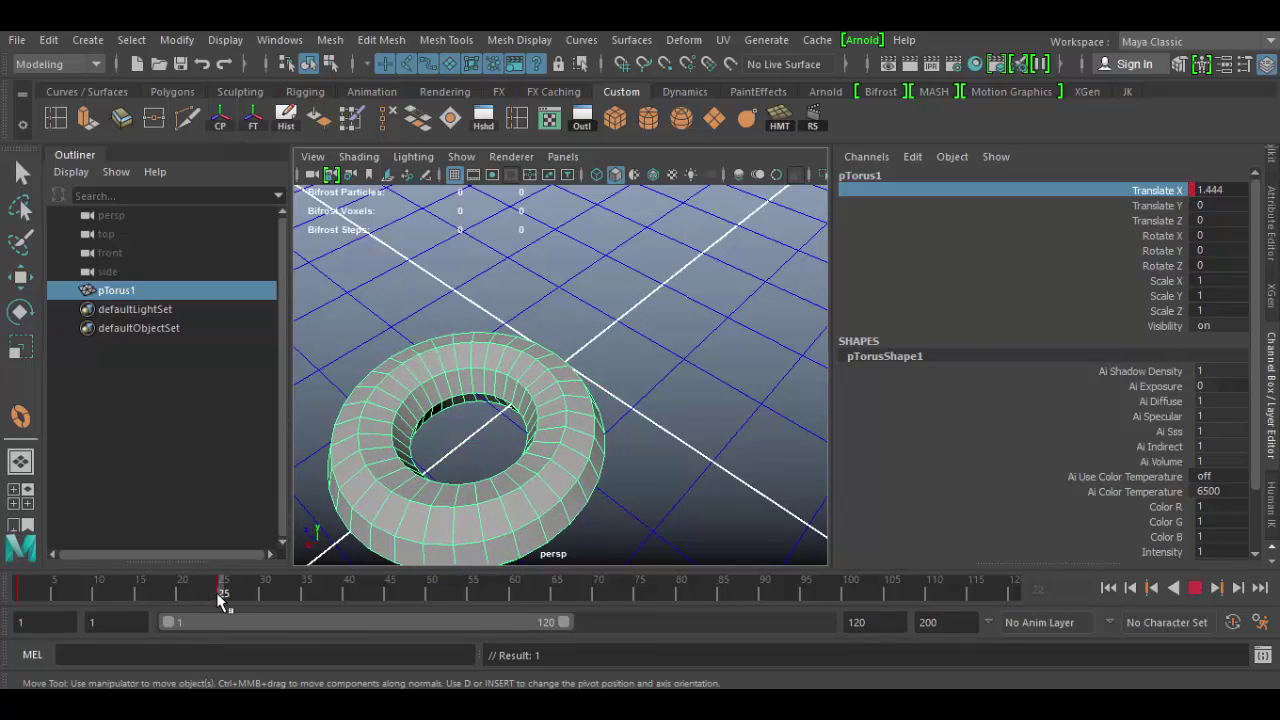
left_click(222, 594)
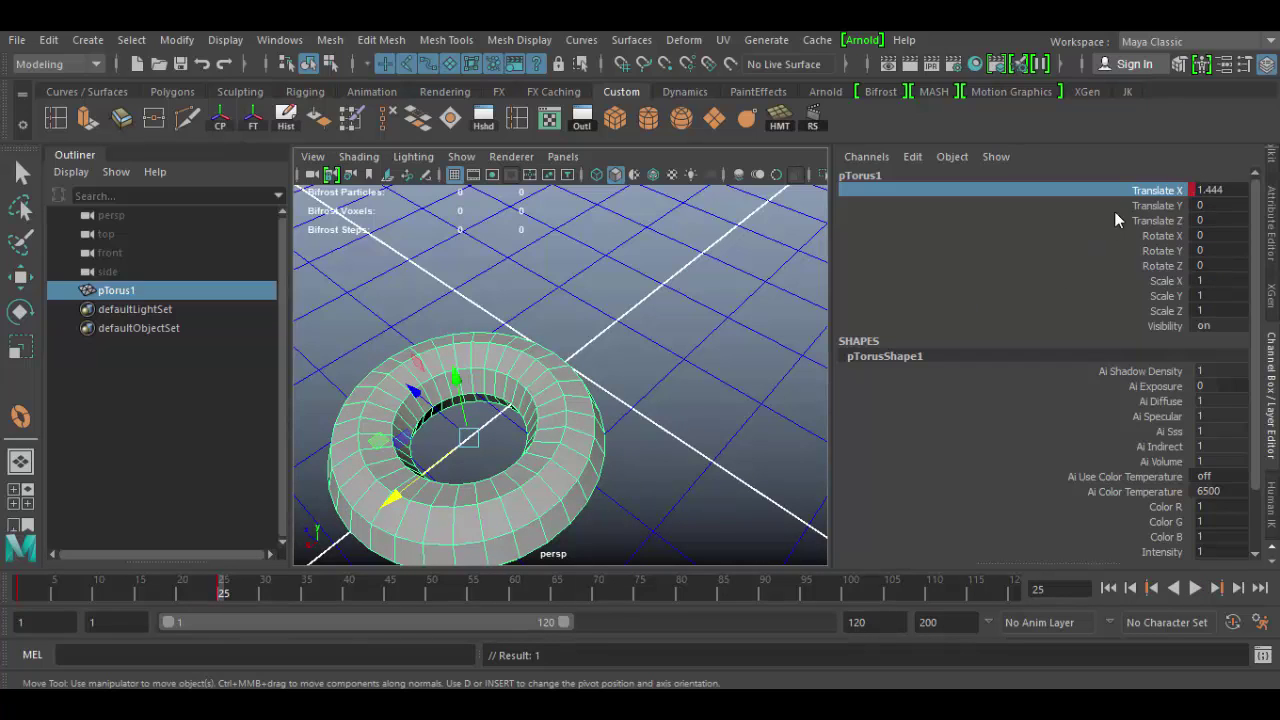
Move the torus at frame 25 to about 2.548 in Translate X and update that channel's key.
middle_click_drag(660, 278, 533, 290)
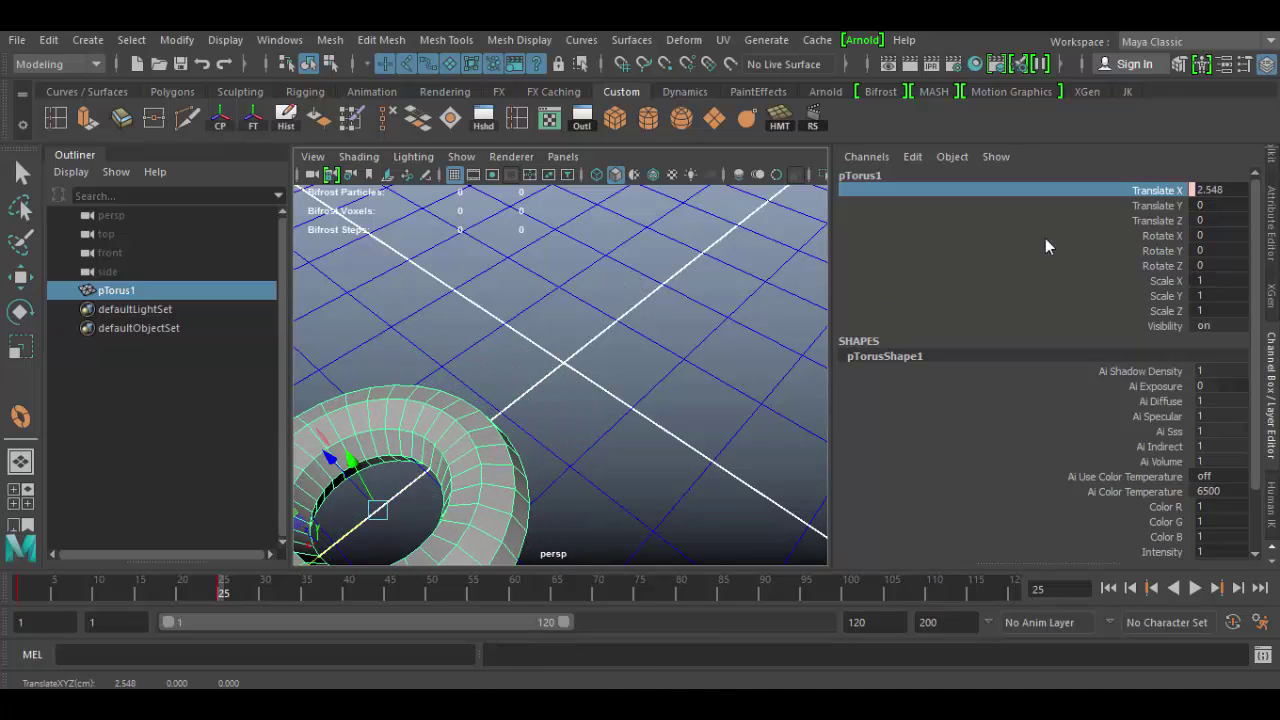
right_click(1172, 195)
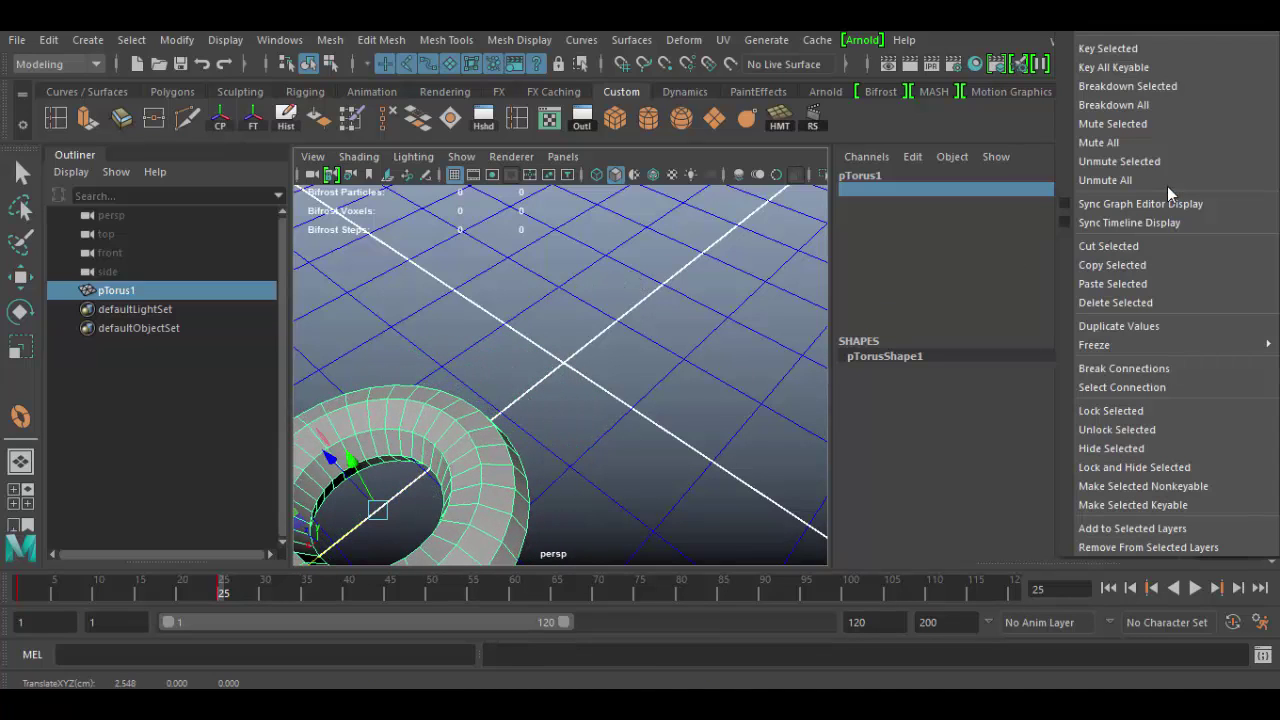
left_click(1125, 45)
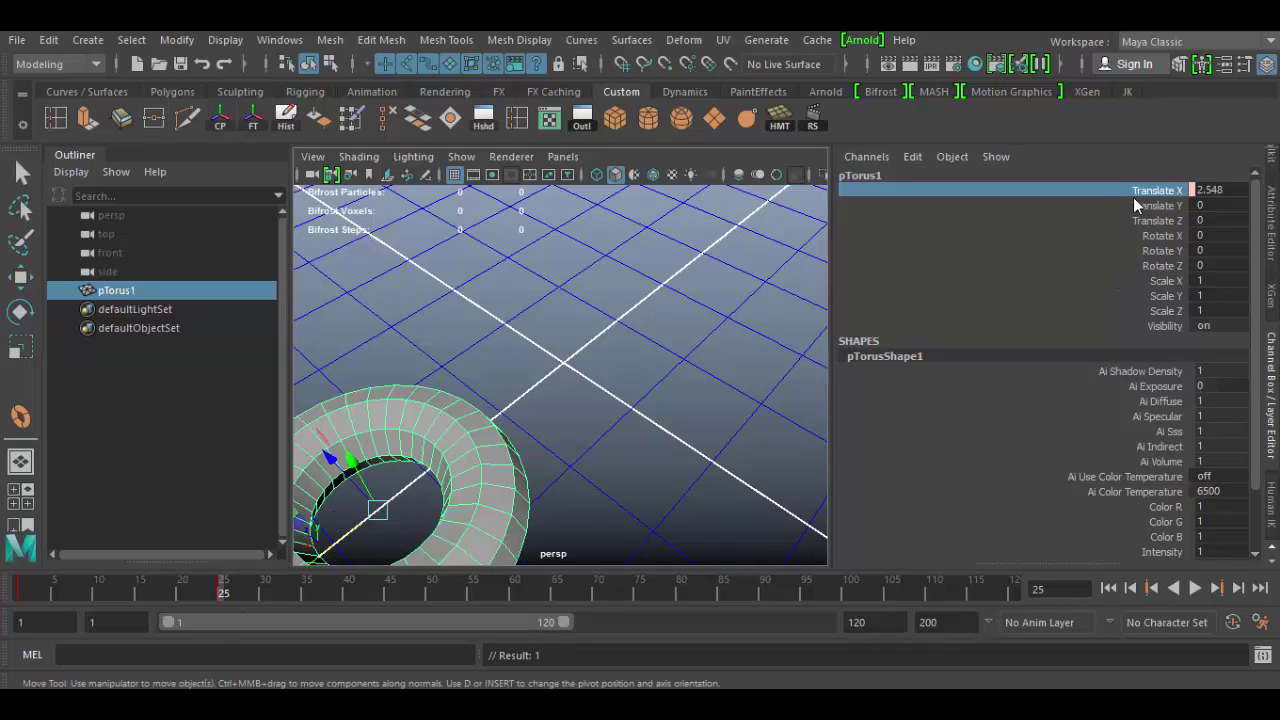
Return to frame 1, mute the Translate X channel and preview the animation to test the mute.
left_click_drag(223, 592, 17, 604)
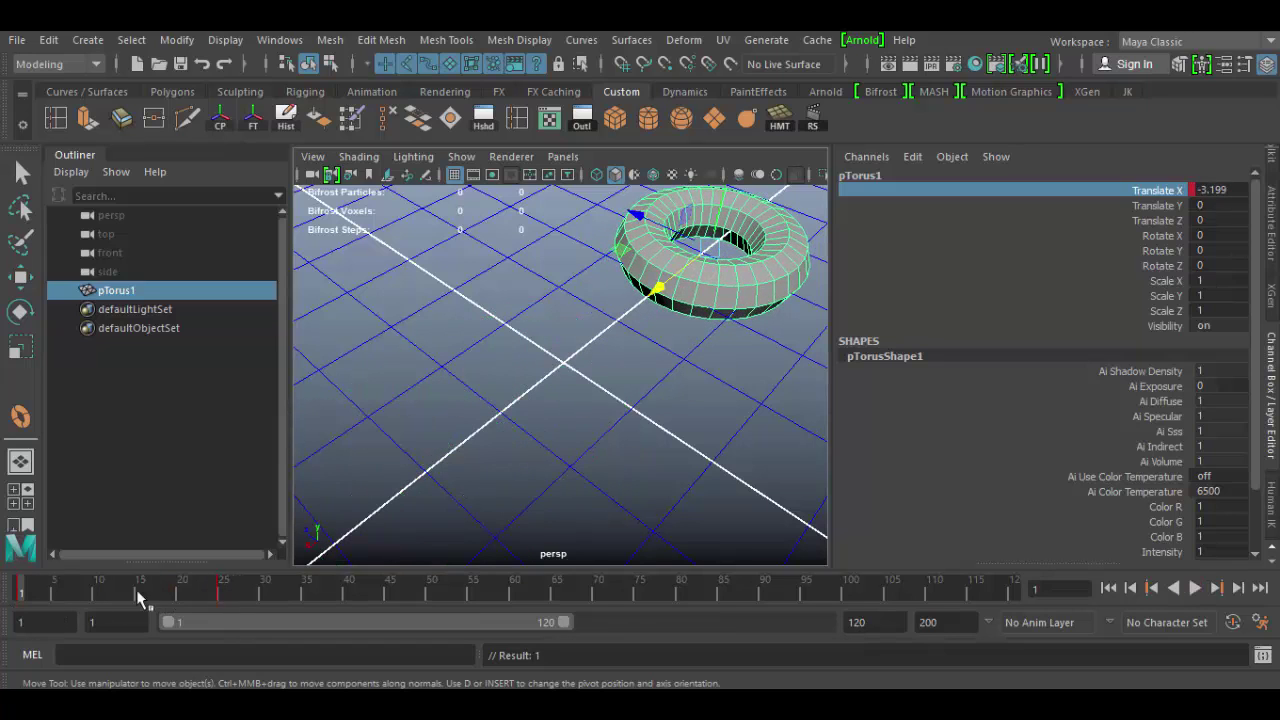
right_click(1165, 191)
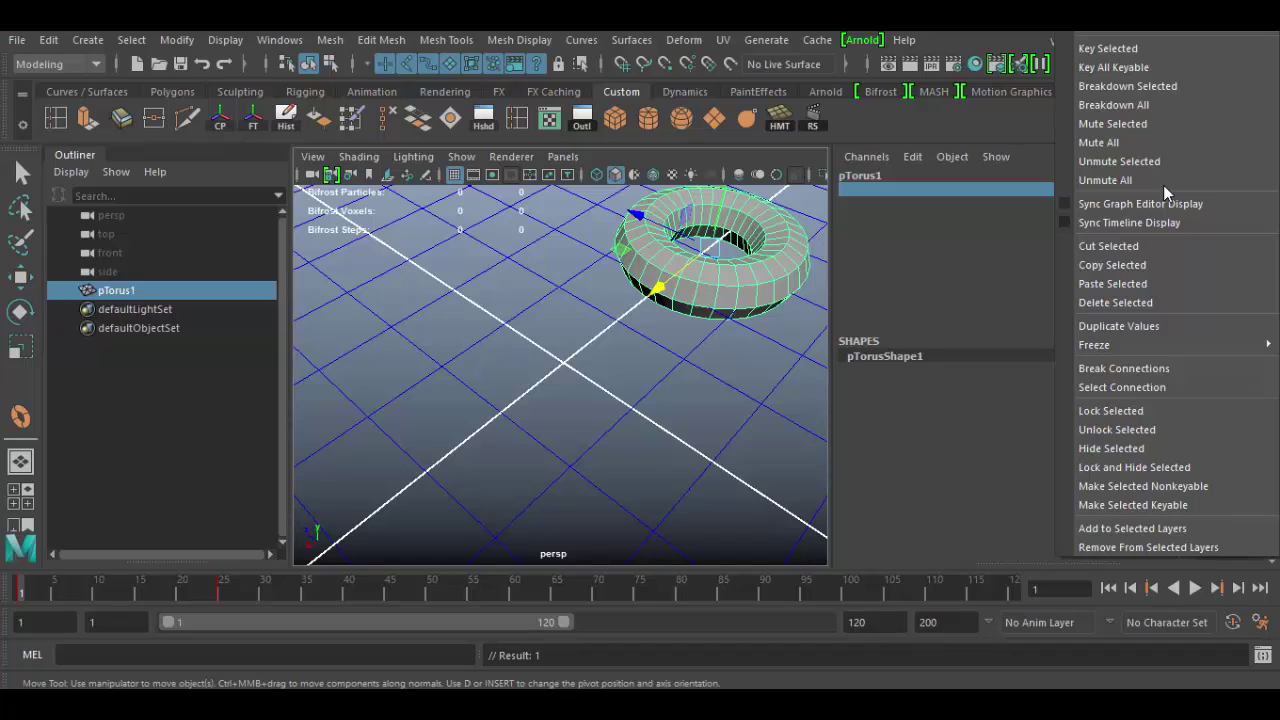
left_click(1136, 128)
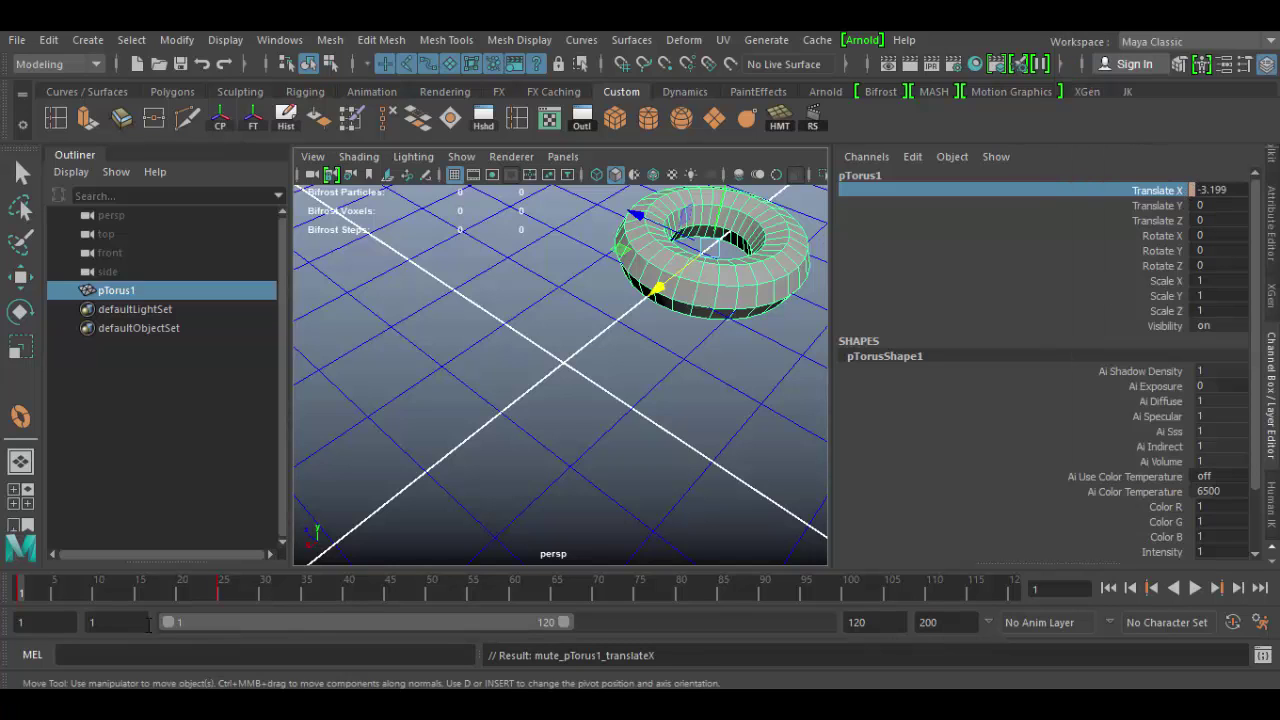
key("alt+v")
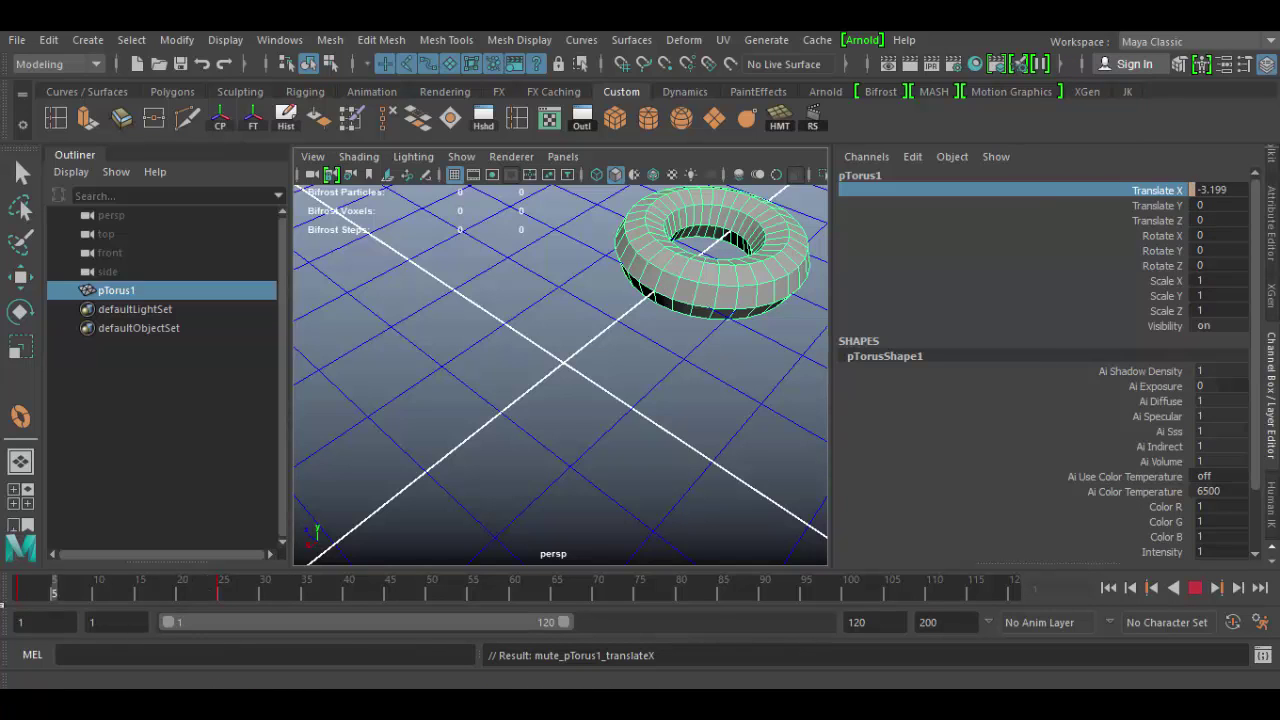
key("alt+v")
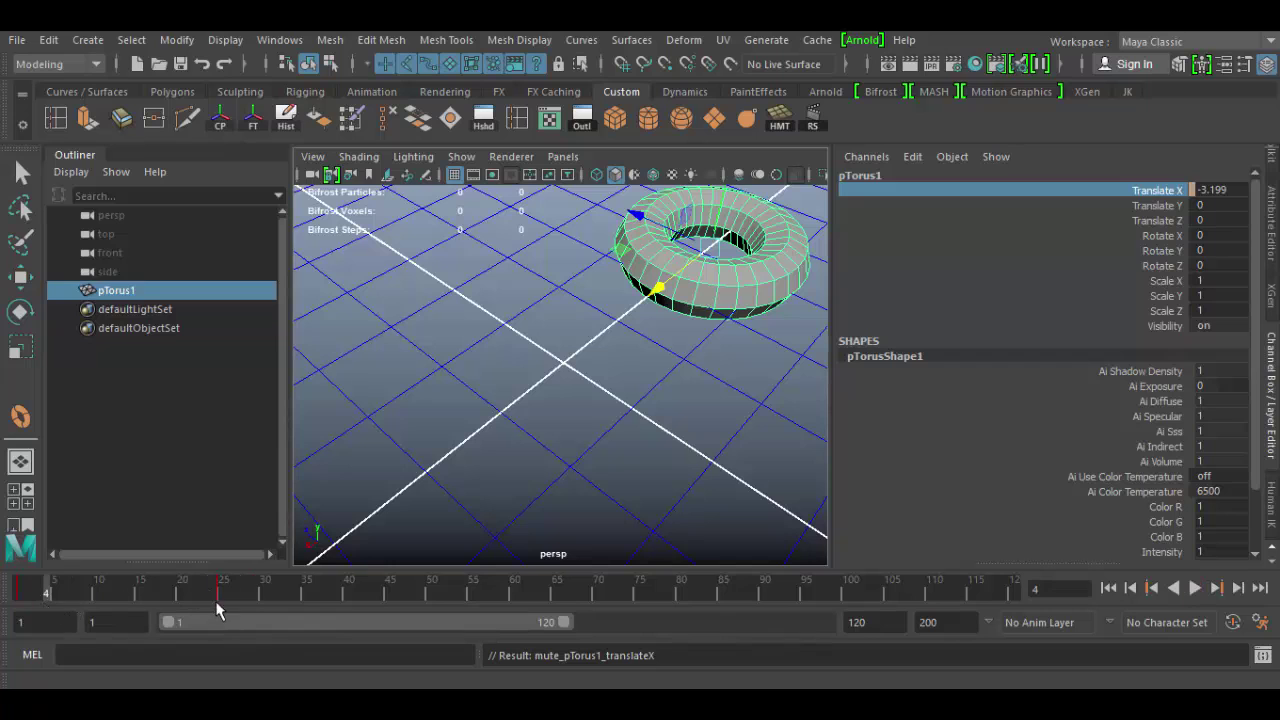
Unmute all of the torus's channels and break the connections on Translate X to remove its animation.
right_click(1155, 205)
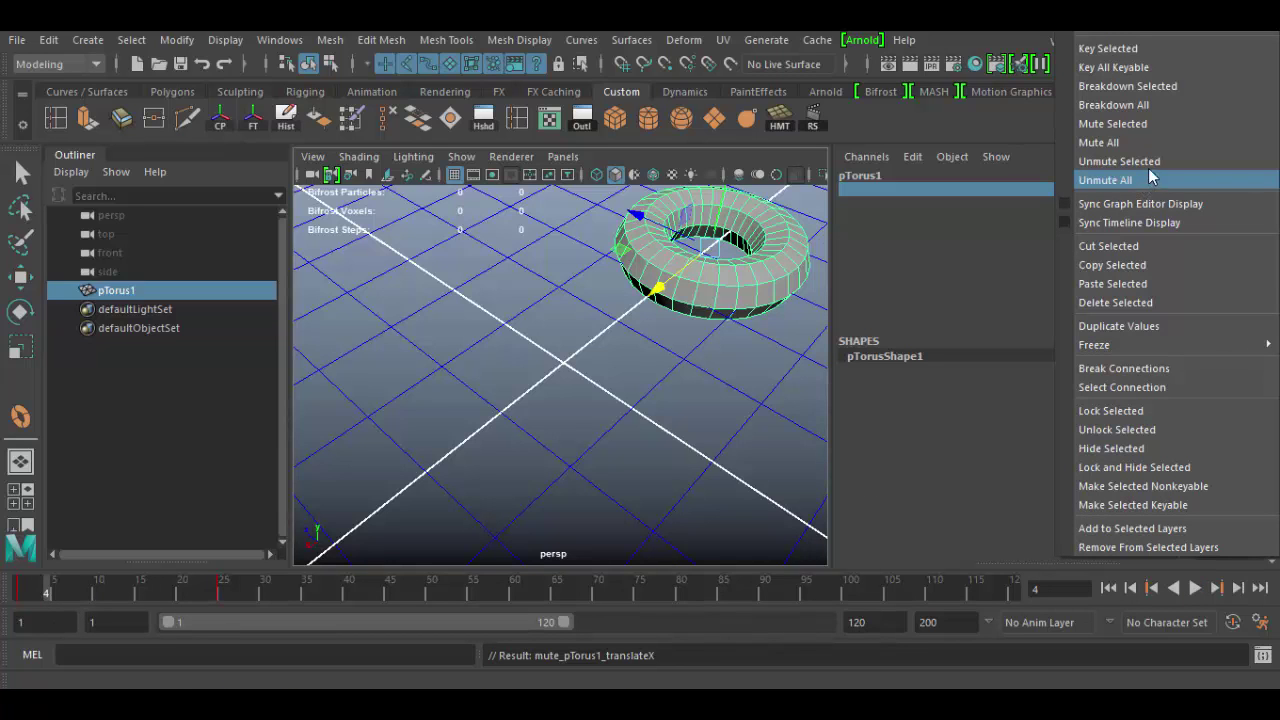
left_click(1143, 188)
right_click(1156, 189)
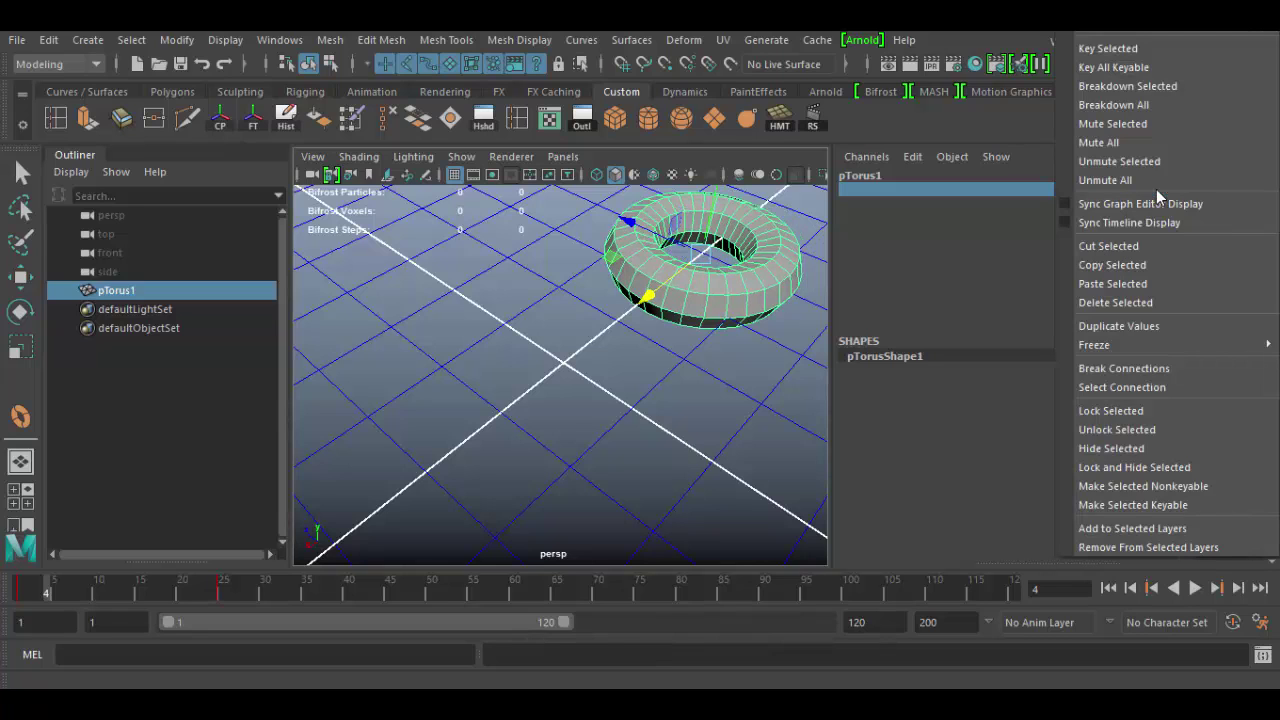
left_click(1129, 370)
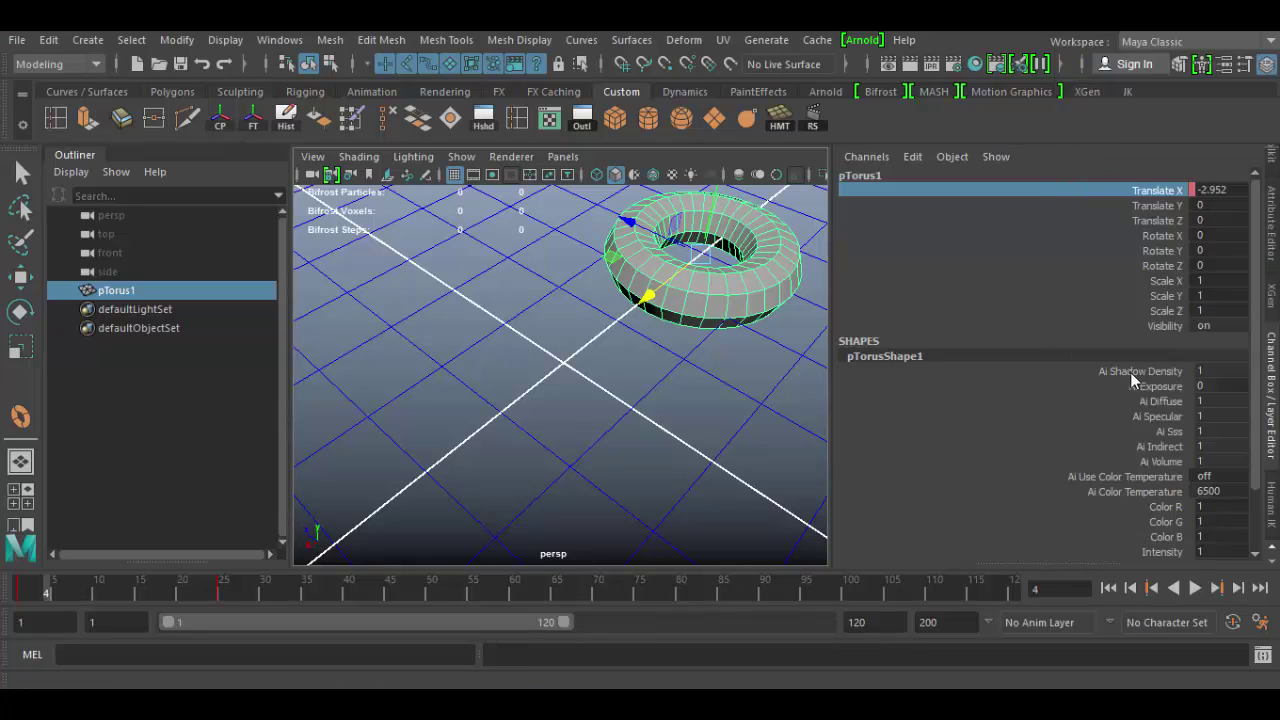
Set the torus's Translate X to 0.
left_click(1238, 189)
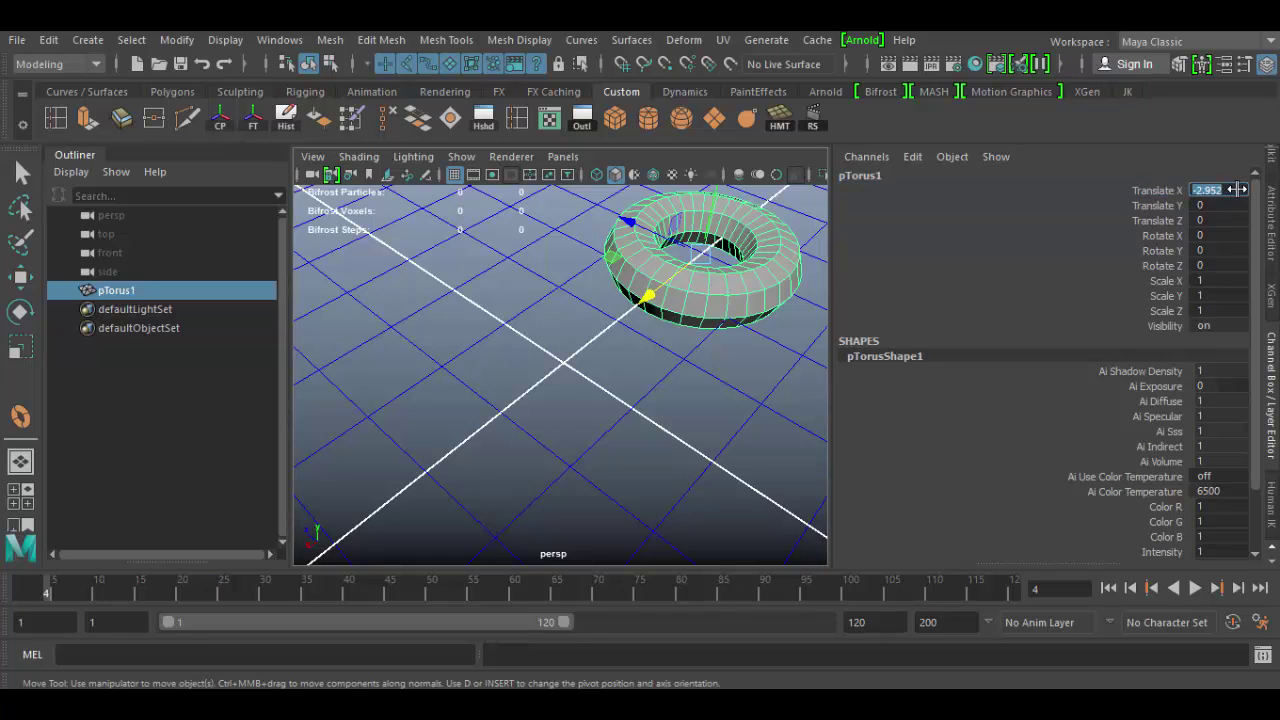
type("0")
key("Return")
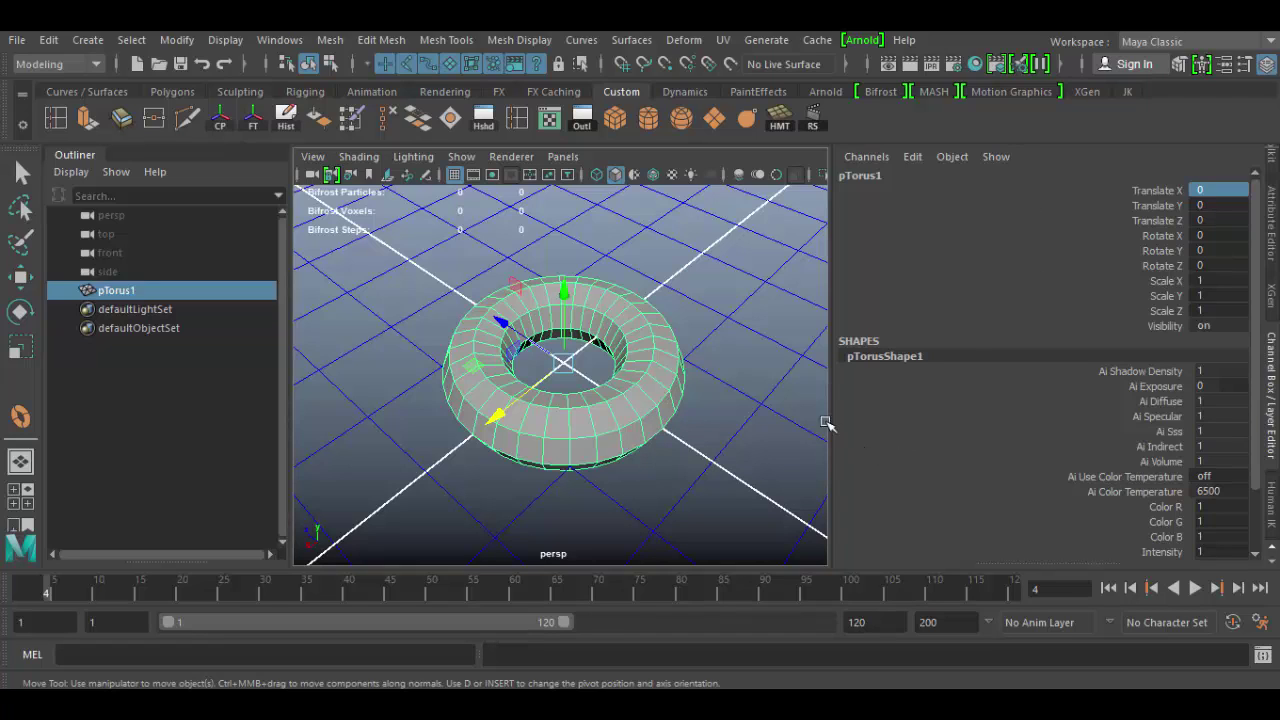
Expand the Layer Editor beneath the Channel Box and view its animation layers, ending on the display layers.
scroll(1148, 379, "down", 3)
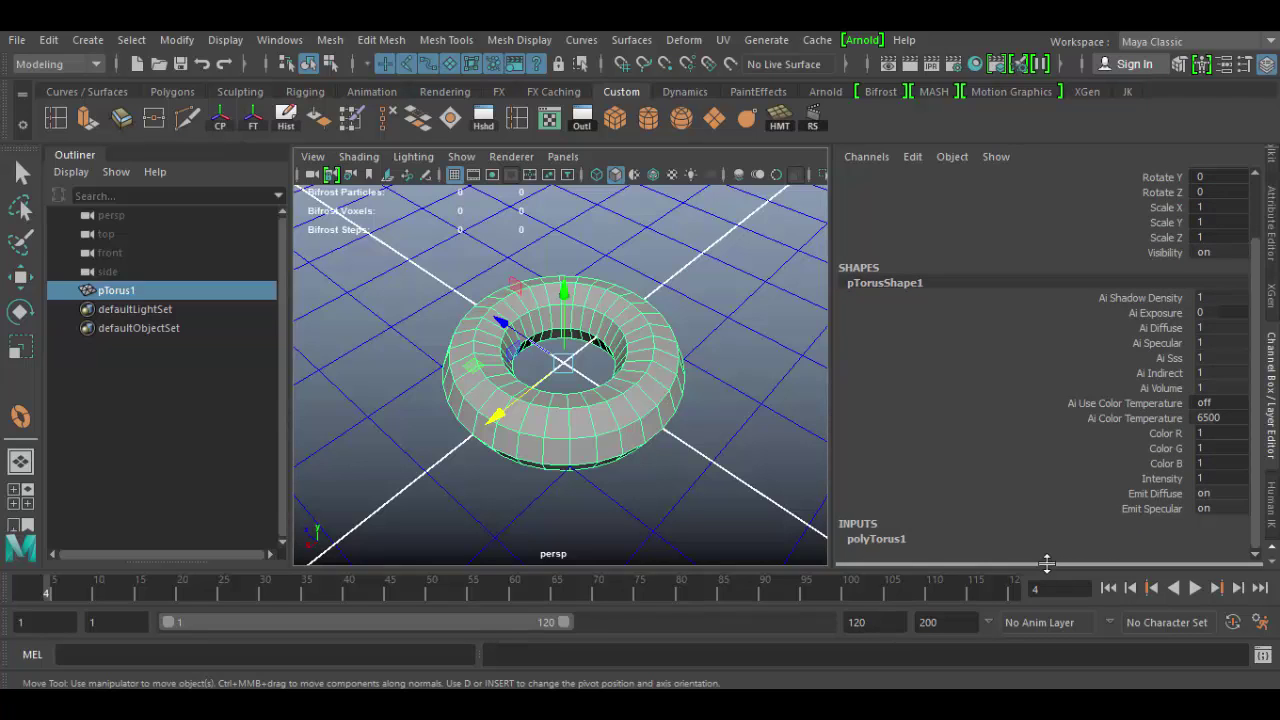
left_click_drag(1053, 560, 1046, 426)
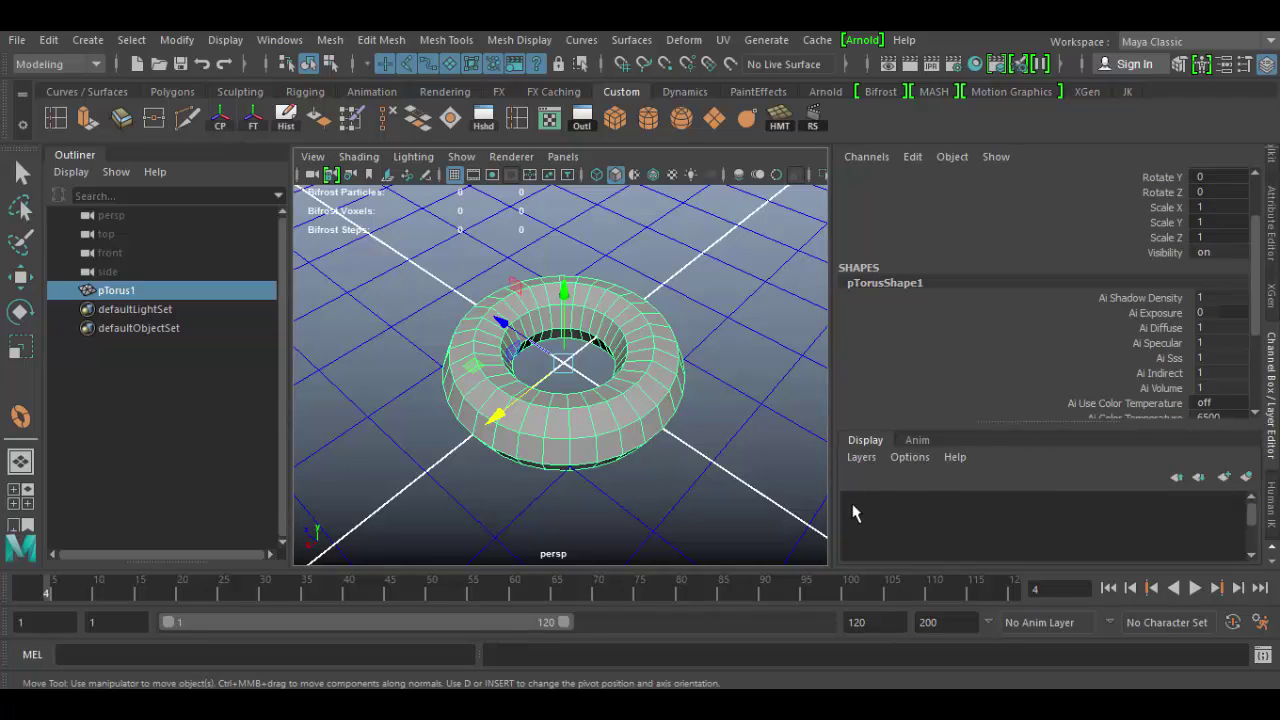
left_click(915, 442)
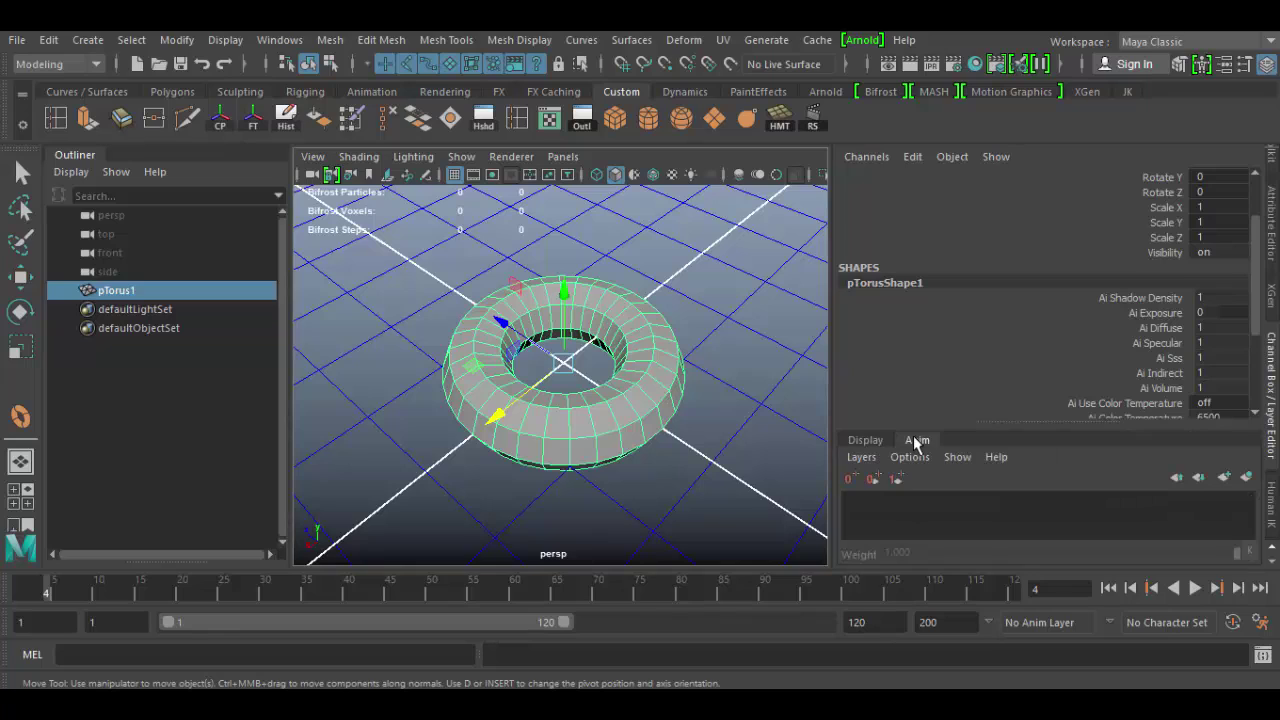
left_click(866, 443)
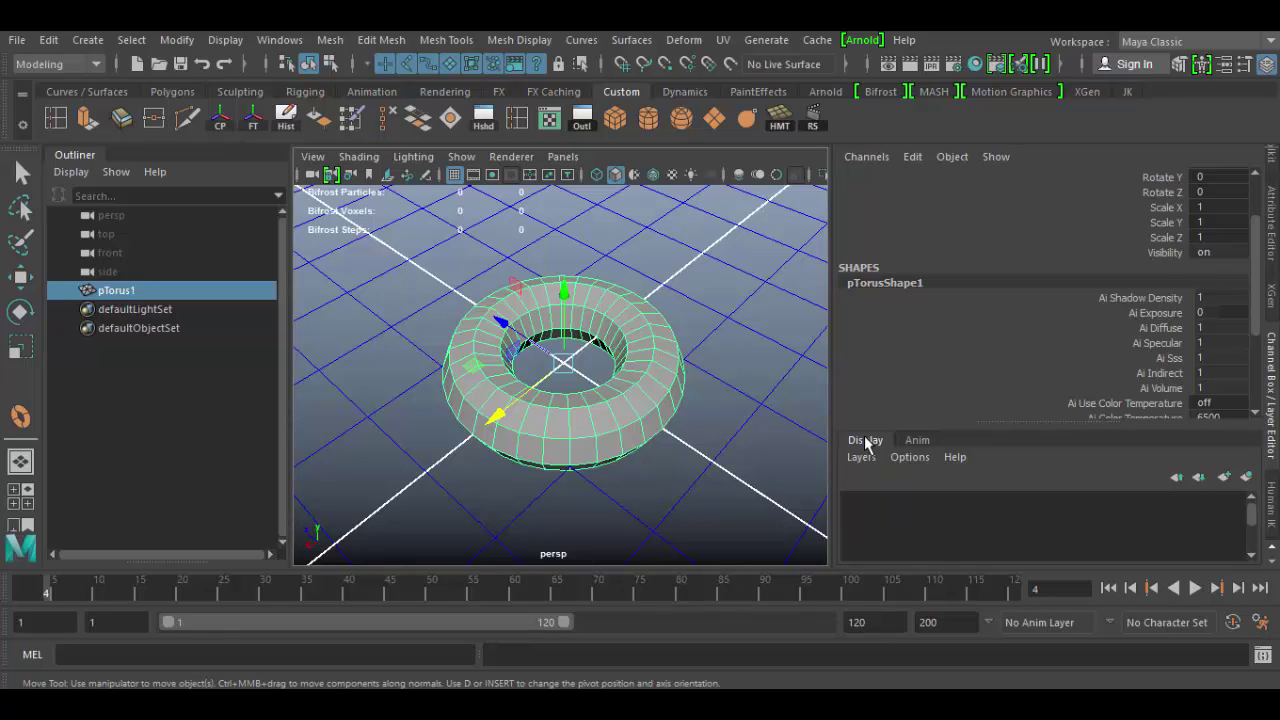